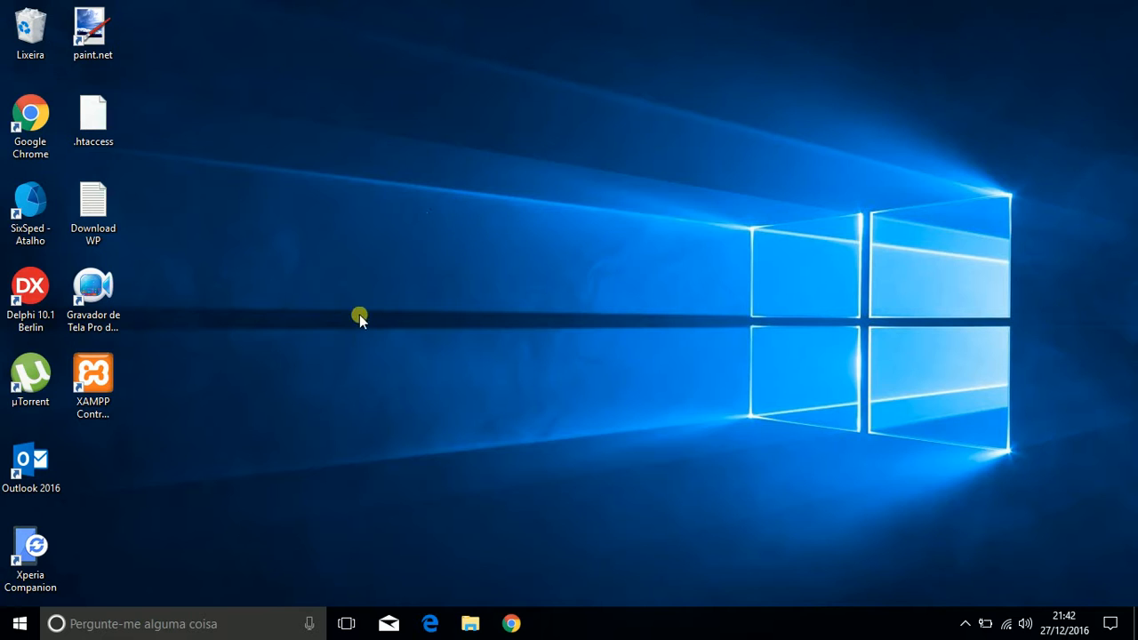
click(390, 367)
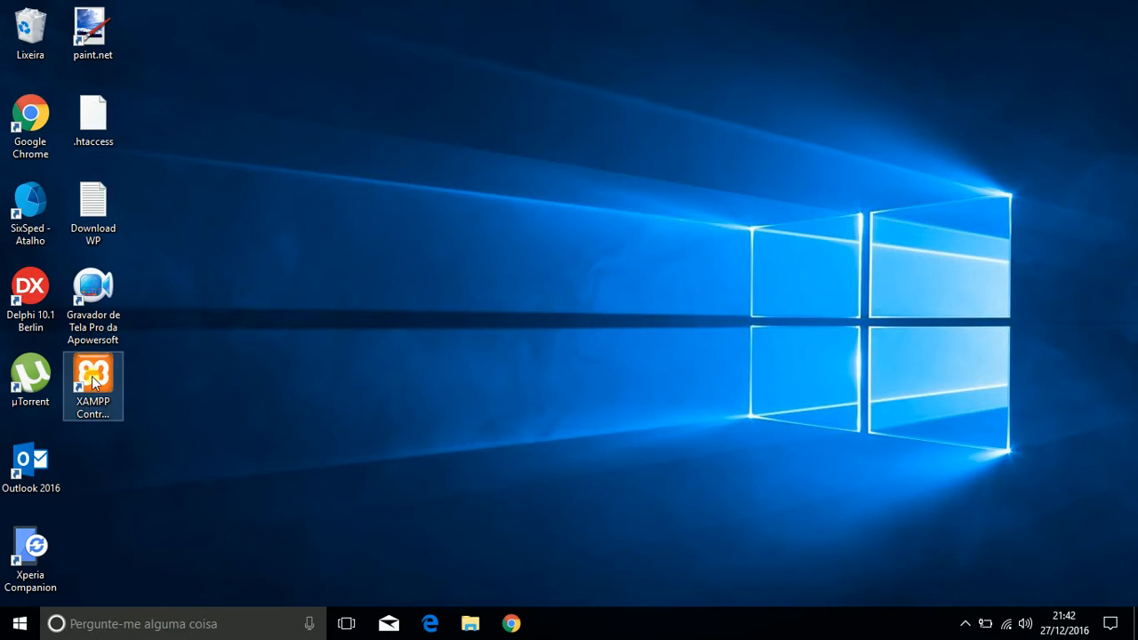
click(964, 623)
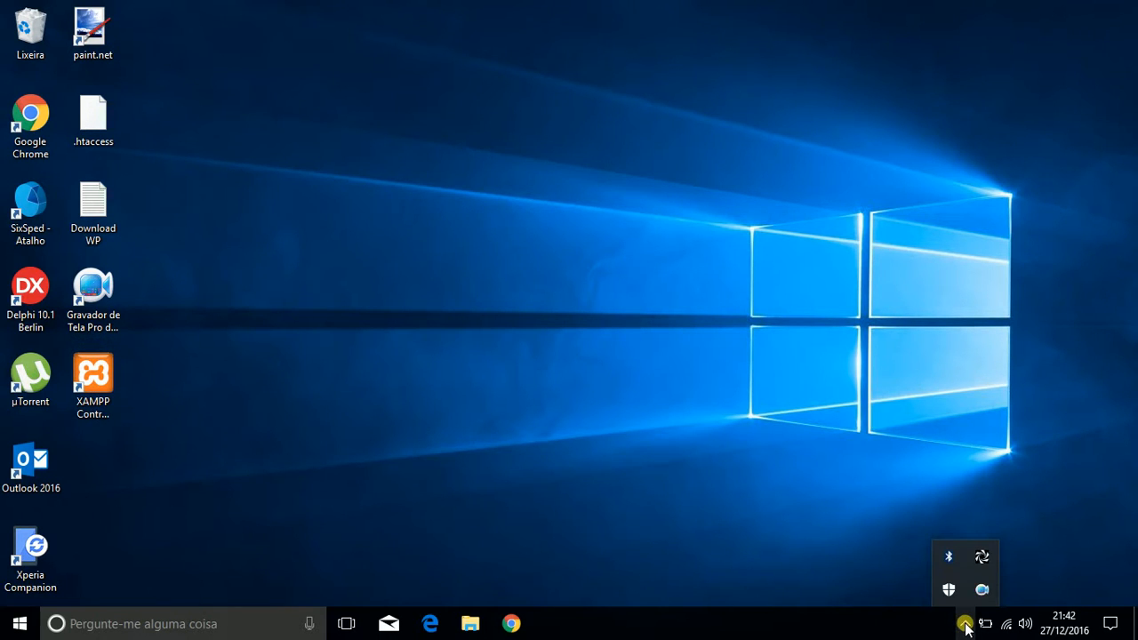
click(965, 624)
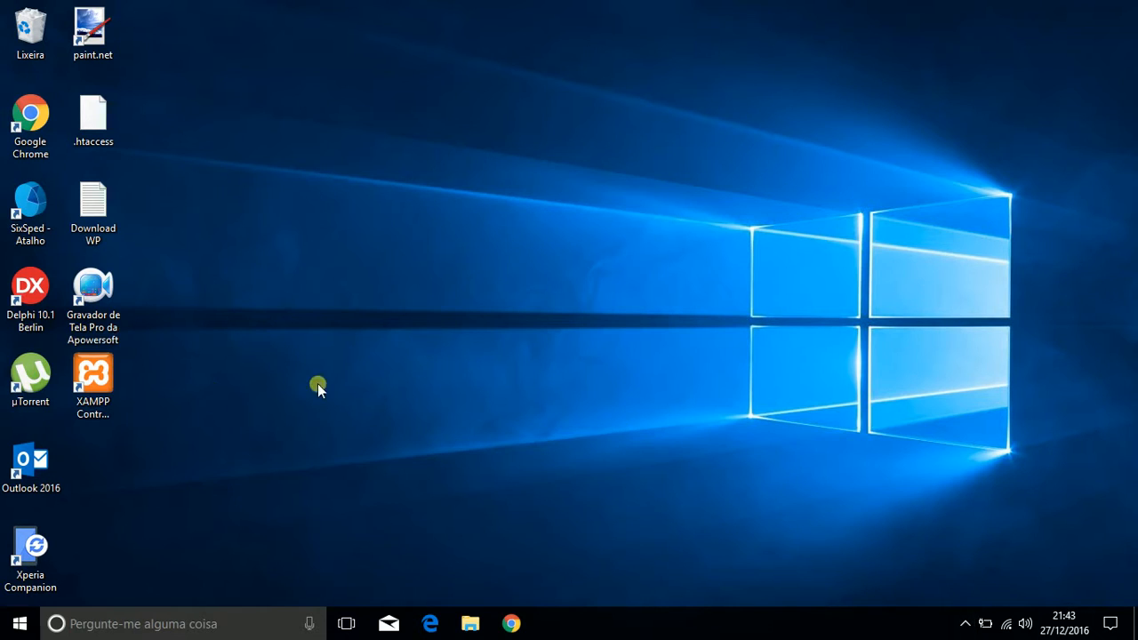
Step: Launch the XAMPP Control Panel and restart the Apache and MySQL modules
double_click(111, 373)
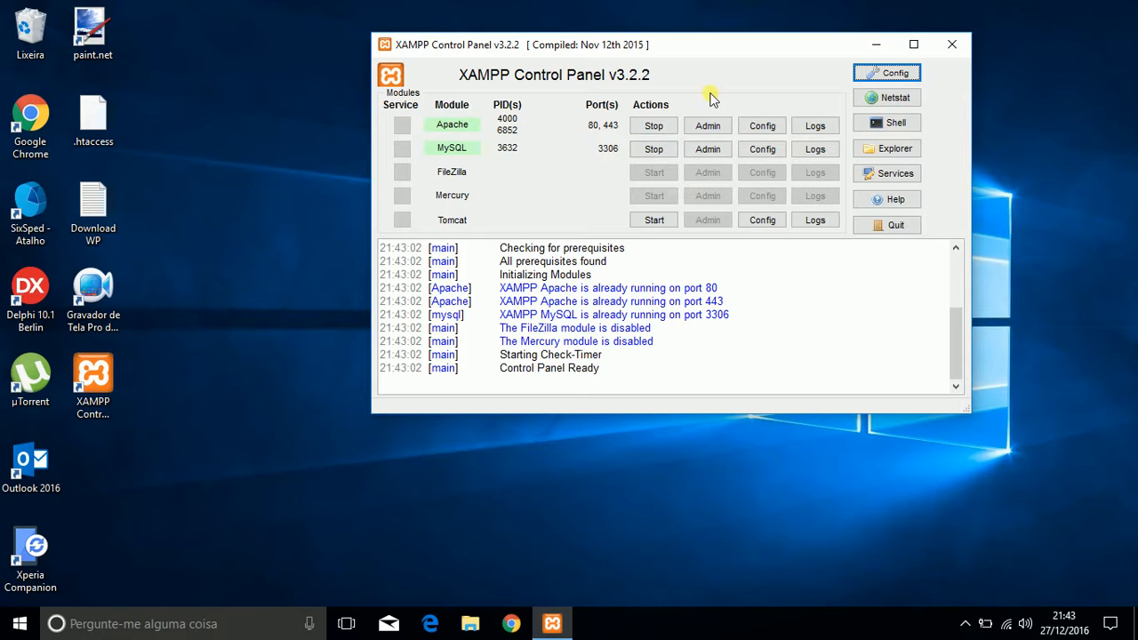
click(659, 126)
click(654, 149)
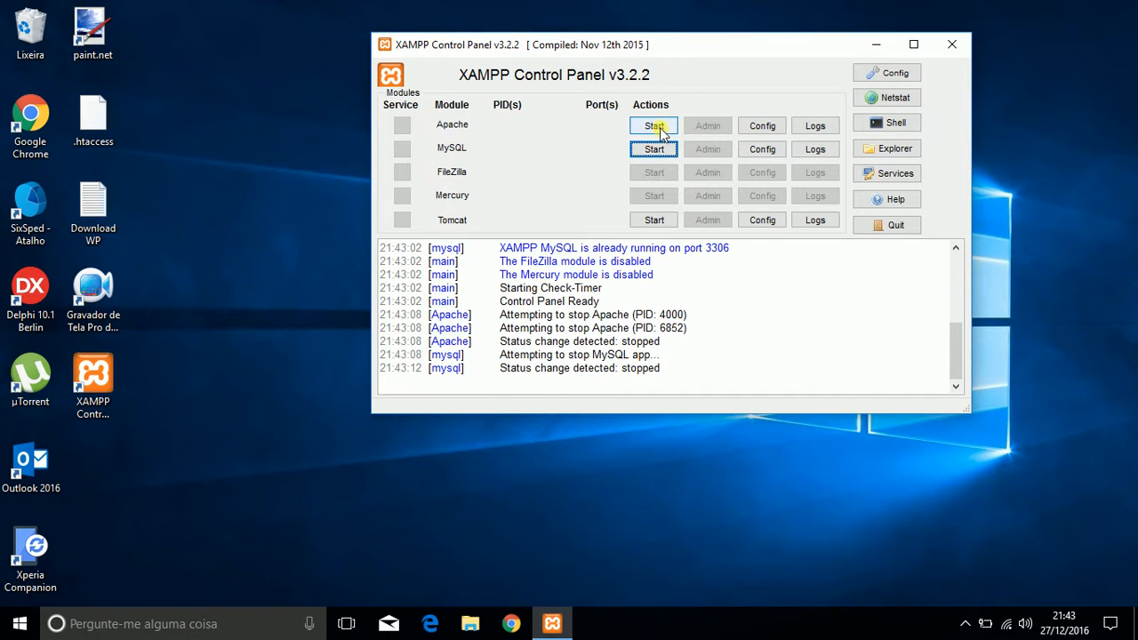
click(656, 128)
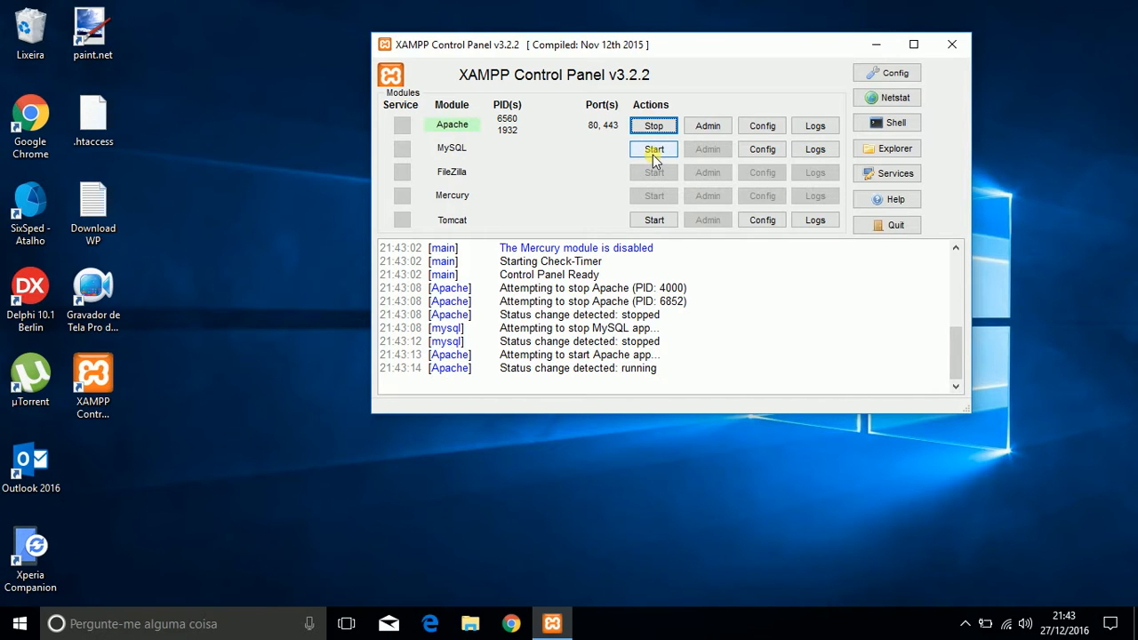
click(653, 156)
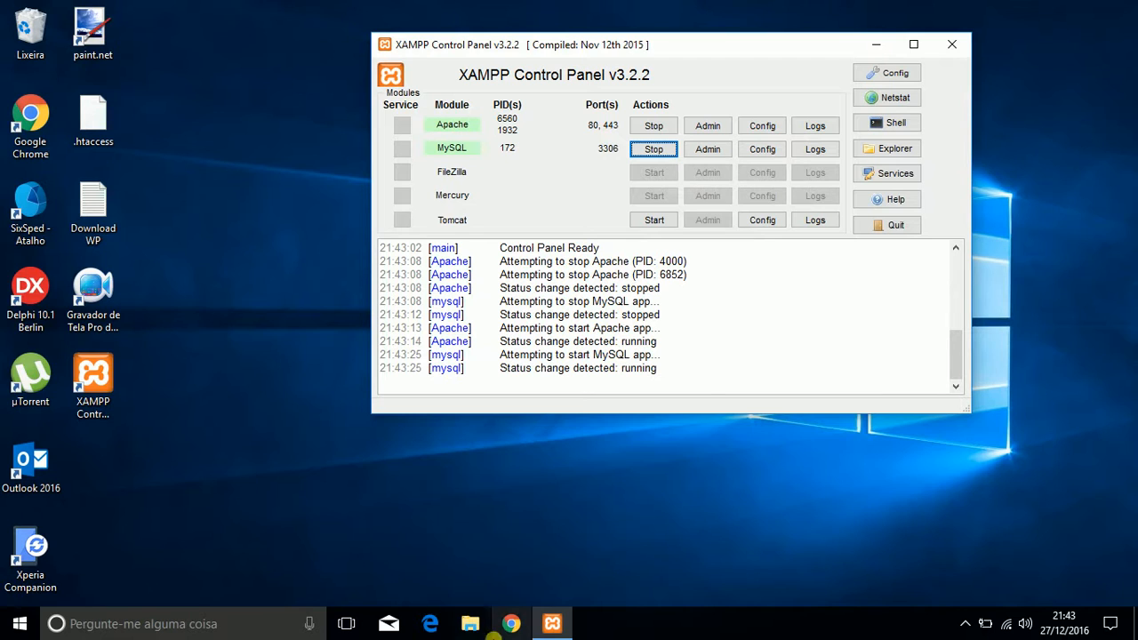
click(552, 563)
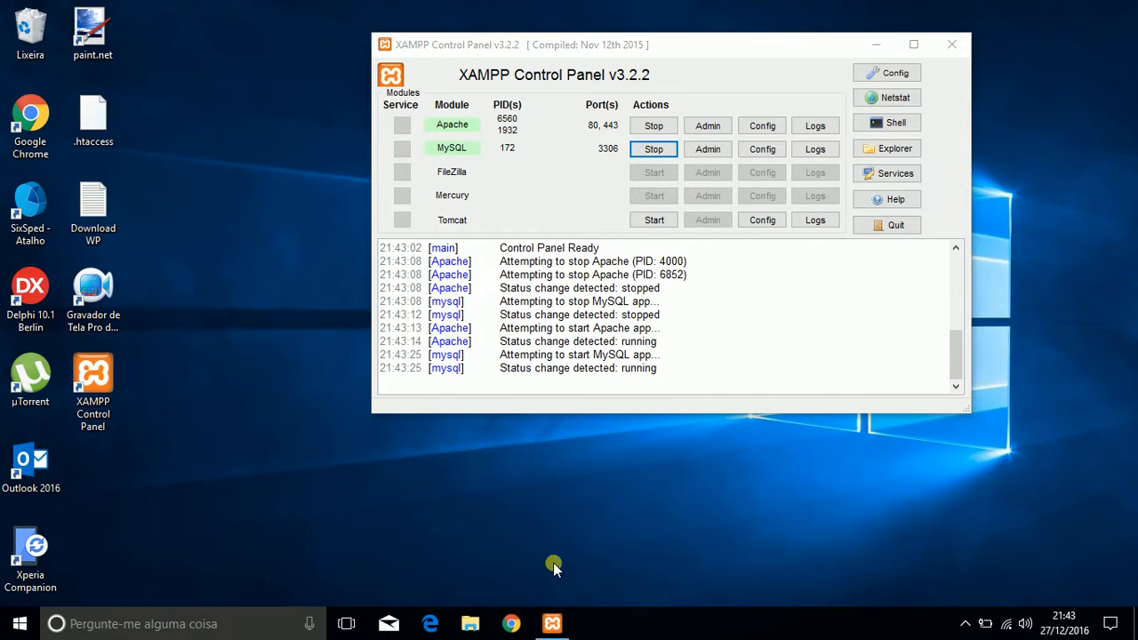
right_click(522, 619)
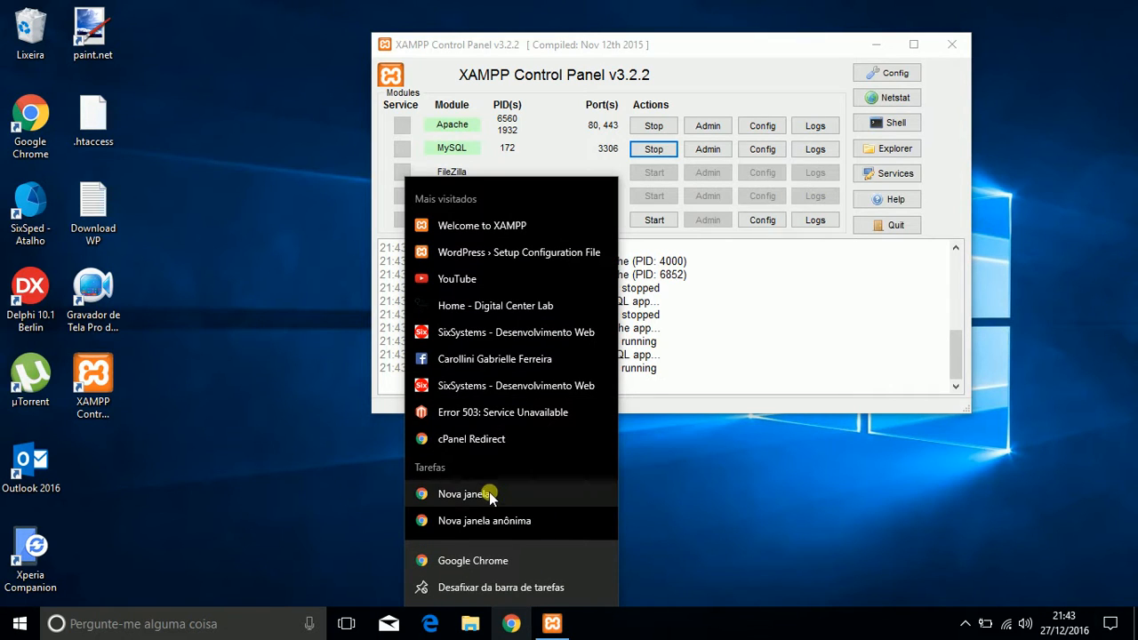
click(366, 436)
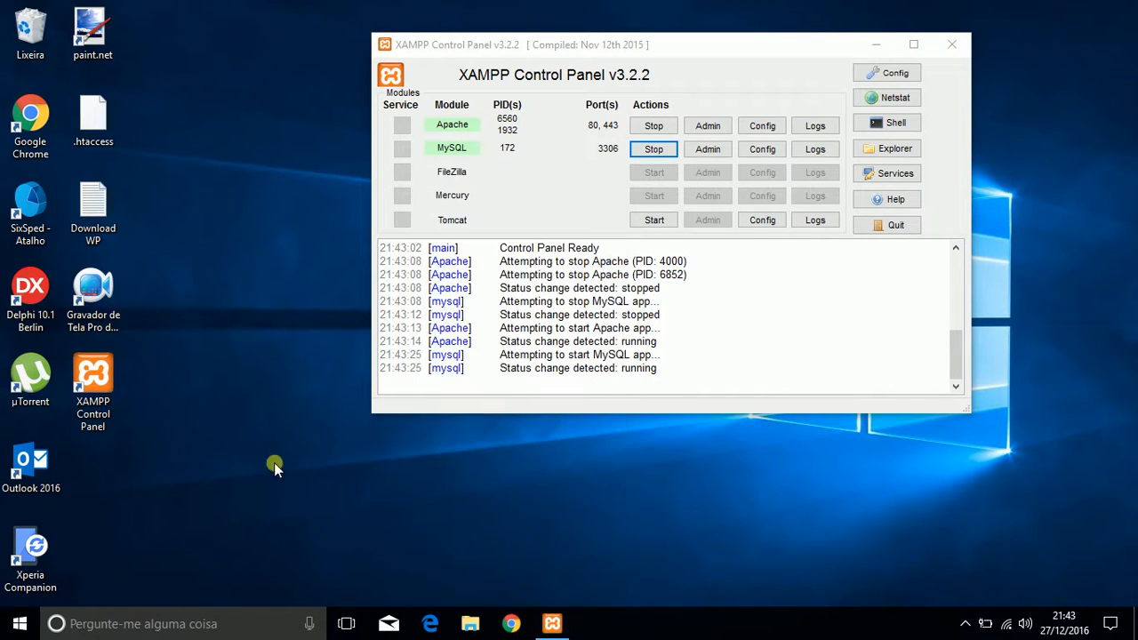
Step: Run Google Chrome as administrator and open localhost
right_click(29, 118)
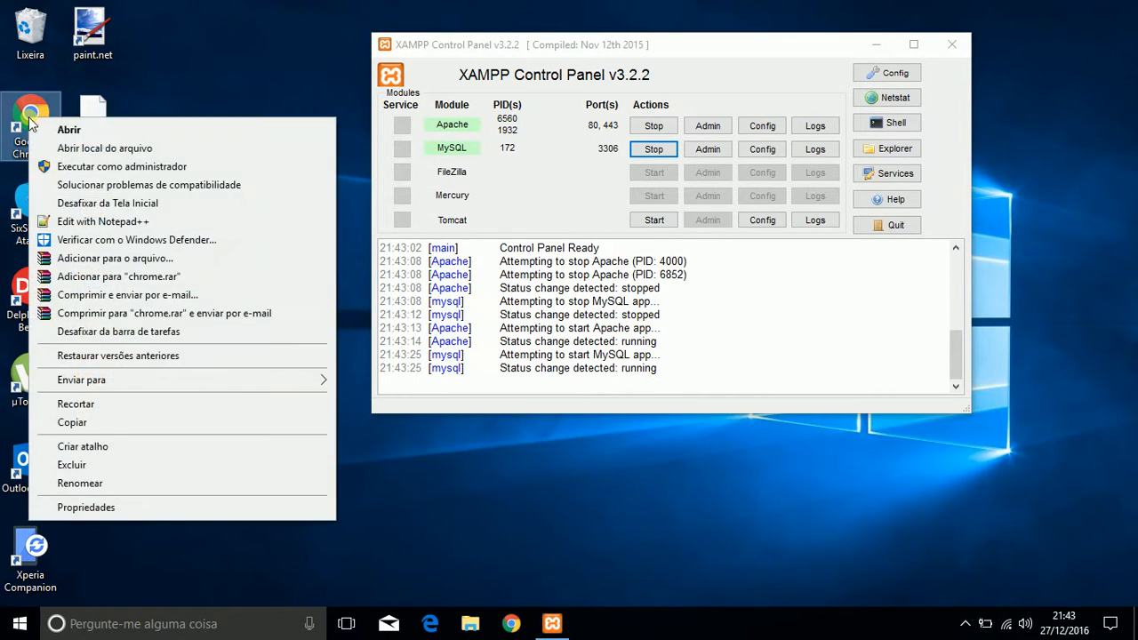
click(172, 168)
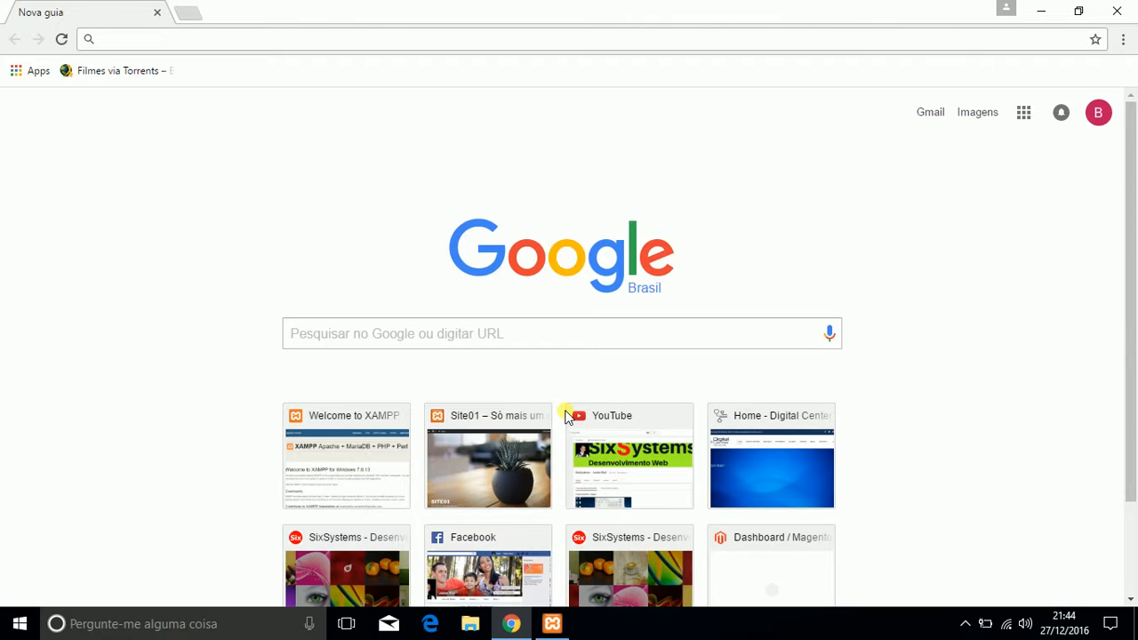
text(localhost)
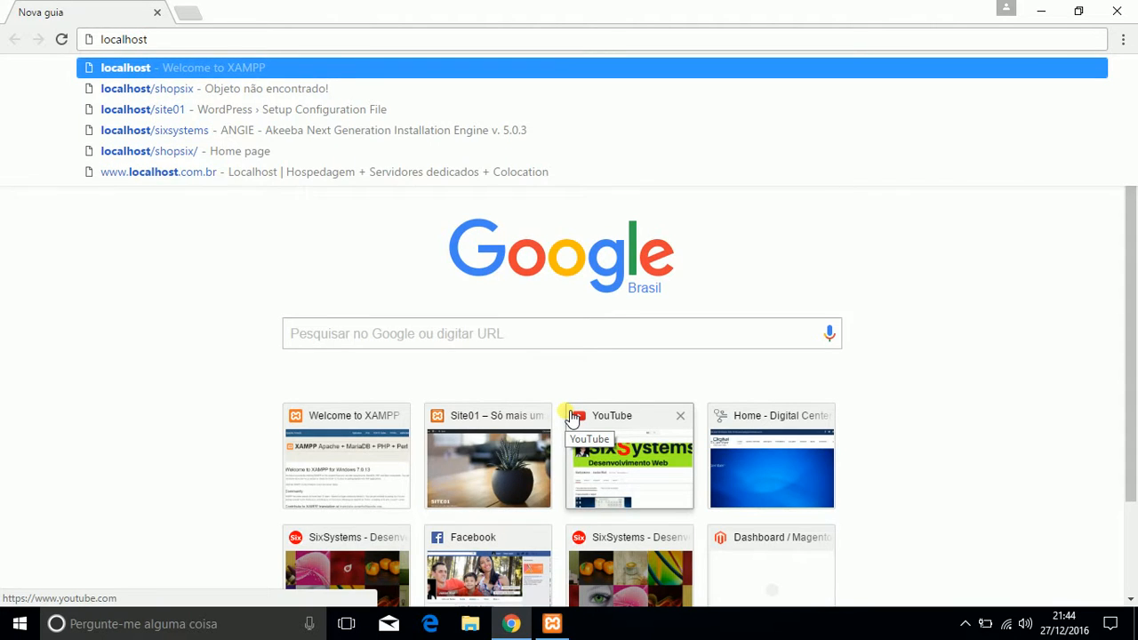
key(Return)
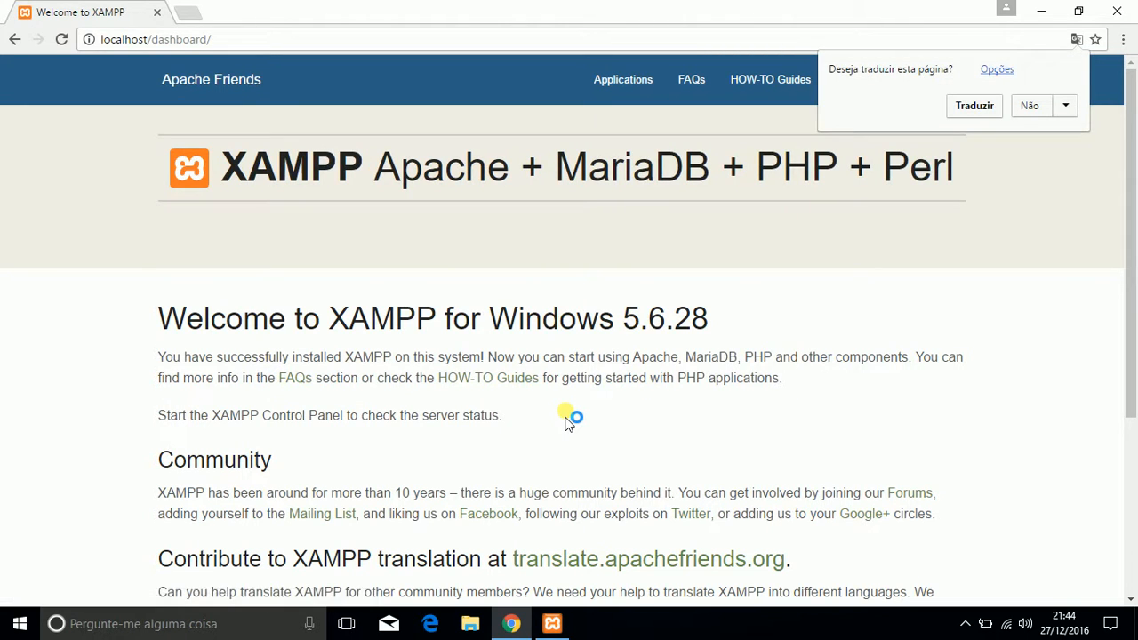
Step: Dismiss the translation offer and look through the XAMPP welcome page down to its footer
click(794, 51)
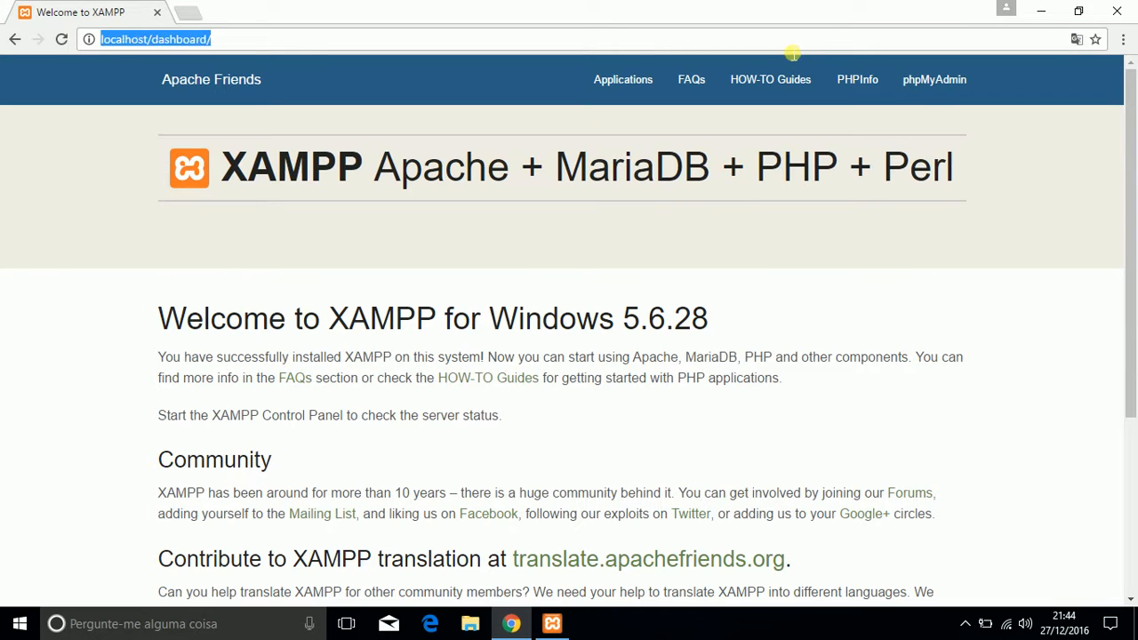
scroll(613, 268, down, 1)
scroll(613, 269, down, 2)
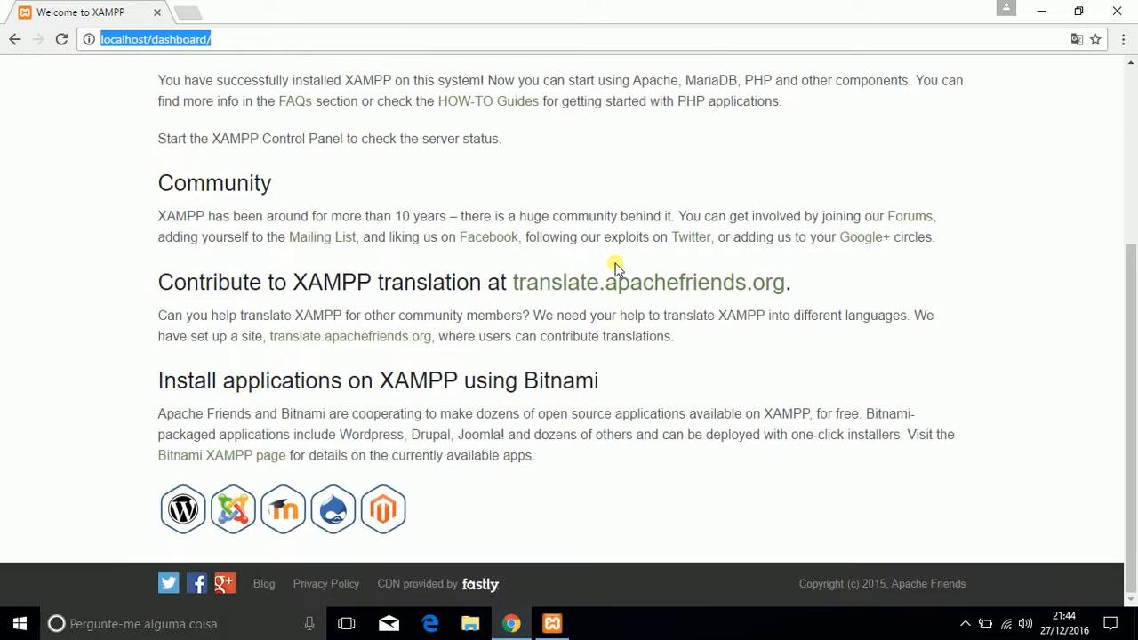
scroll(615, 269, up, 3)
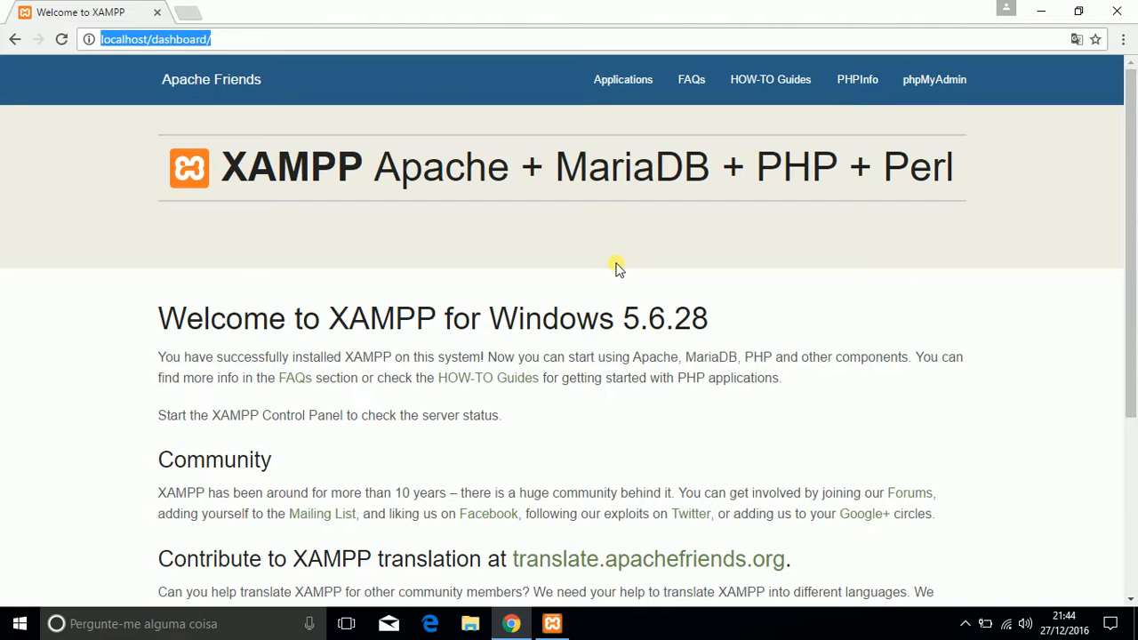
Step: View the PHPInfo page from the XAMPP dashboard and close it after checking the PHP configuration
click(858, 84)
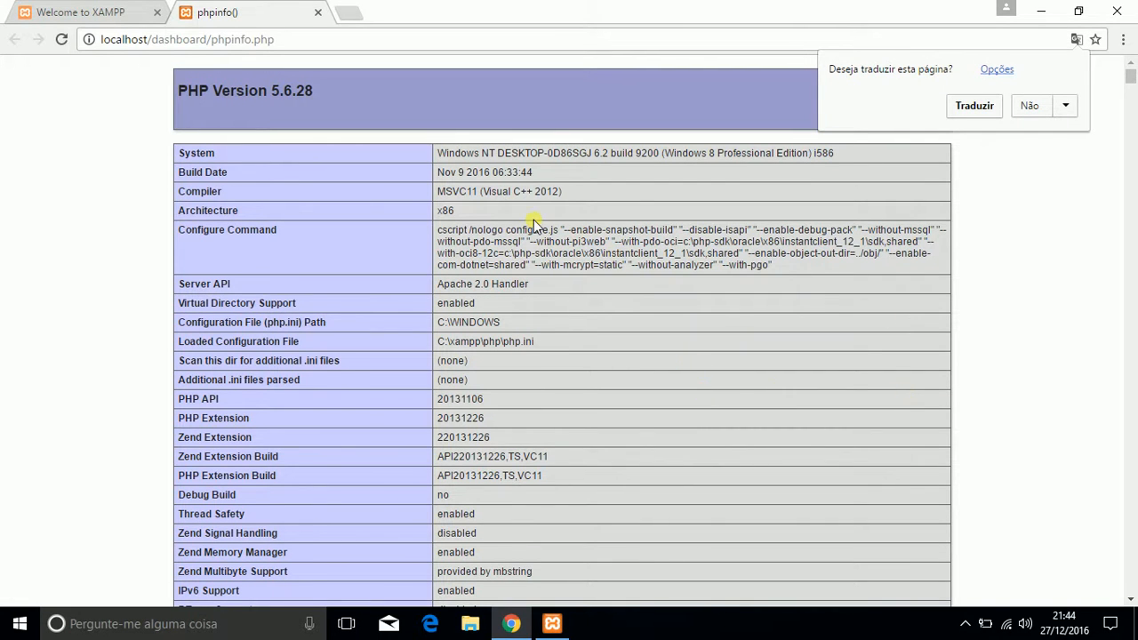
scroll(533, 222, down, 1)
scroll(534, 220, up, 1)
scroll(308, 236, down, 3)
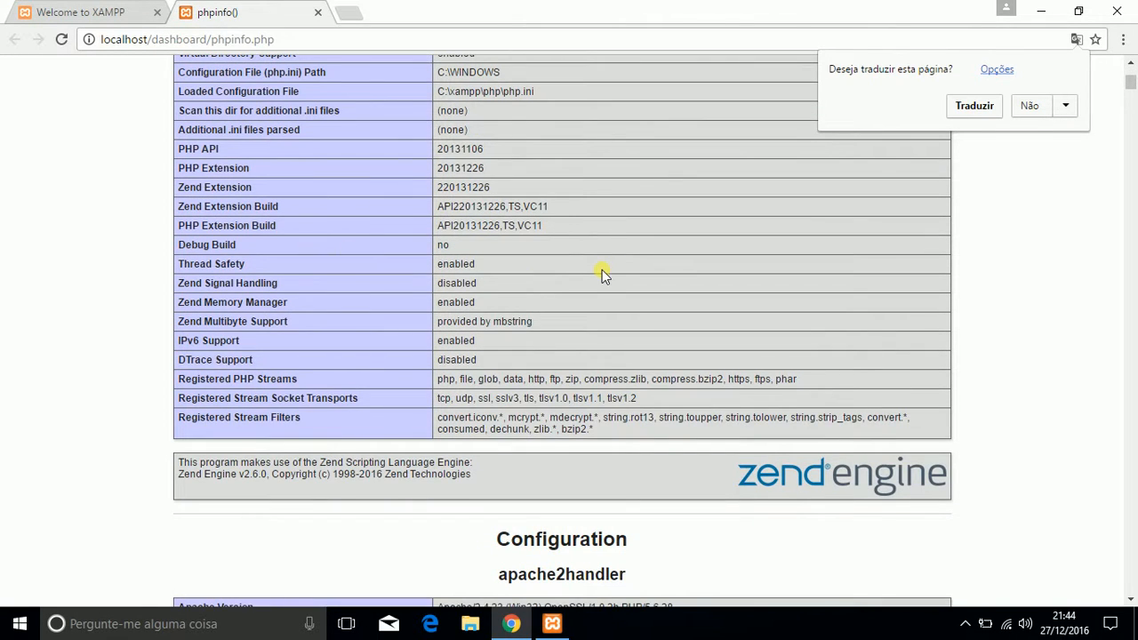
scroll(602, 270, up, 3)
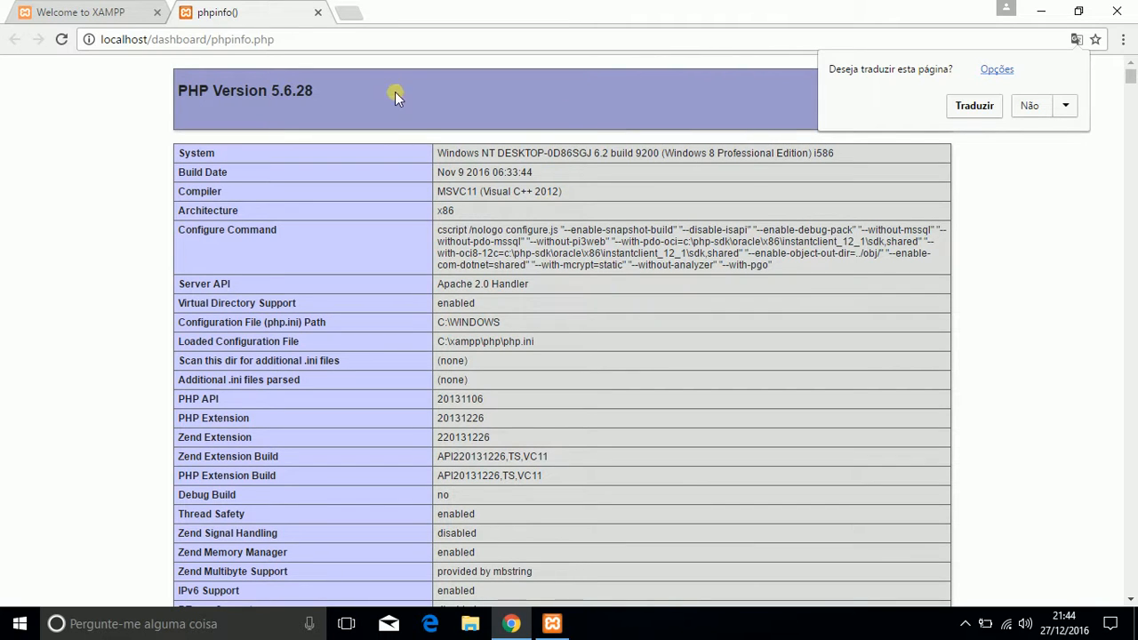
click(318, 12)
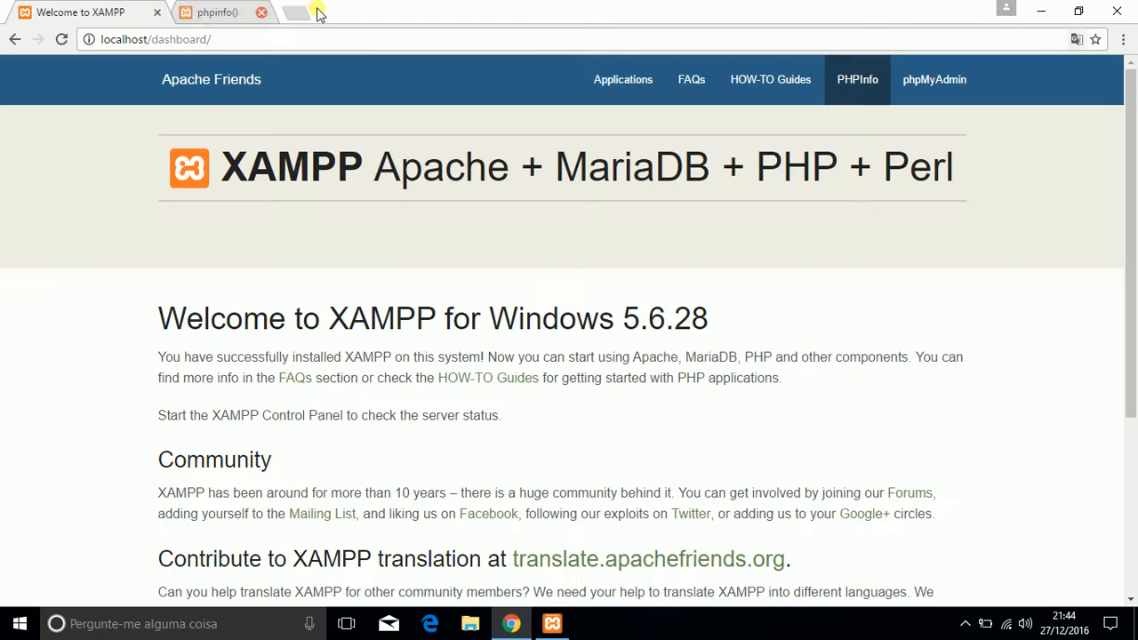
Step: Look through the dashboard's Applications, HOW-TO Guides and FAQs pages
click(638, 80)
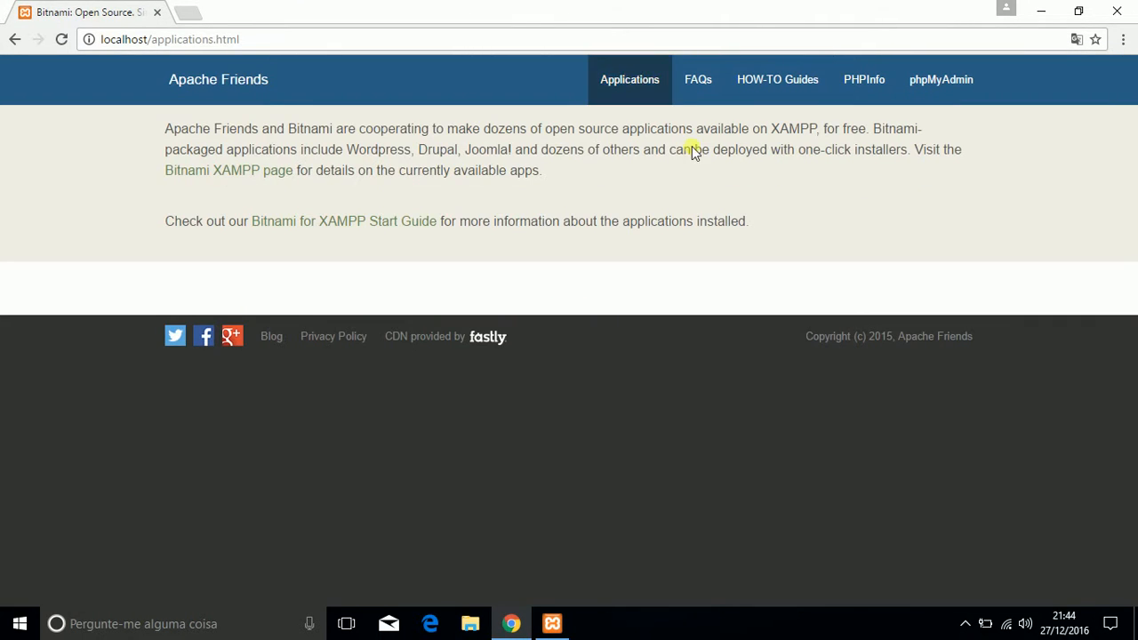
click(782, 91)
scroll(740, 289, down, 3)
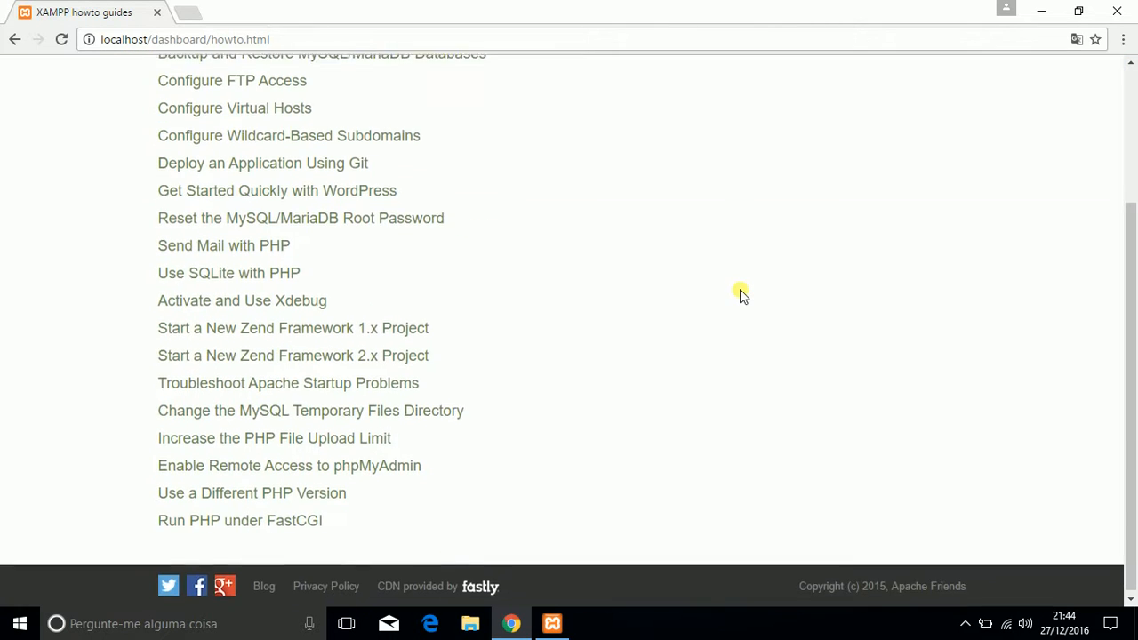
scroll(739, 289, up, 3)
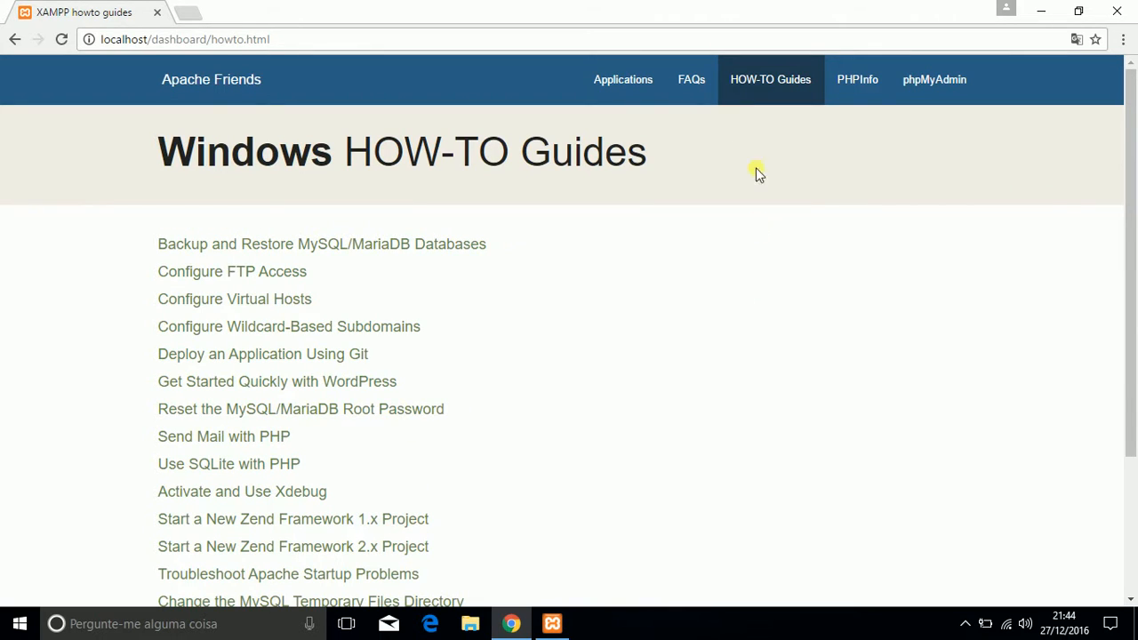
click(693, 88)
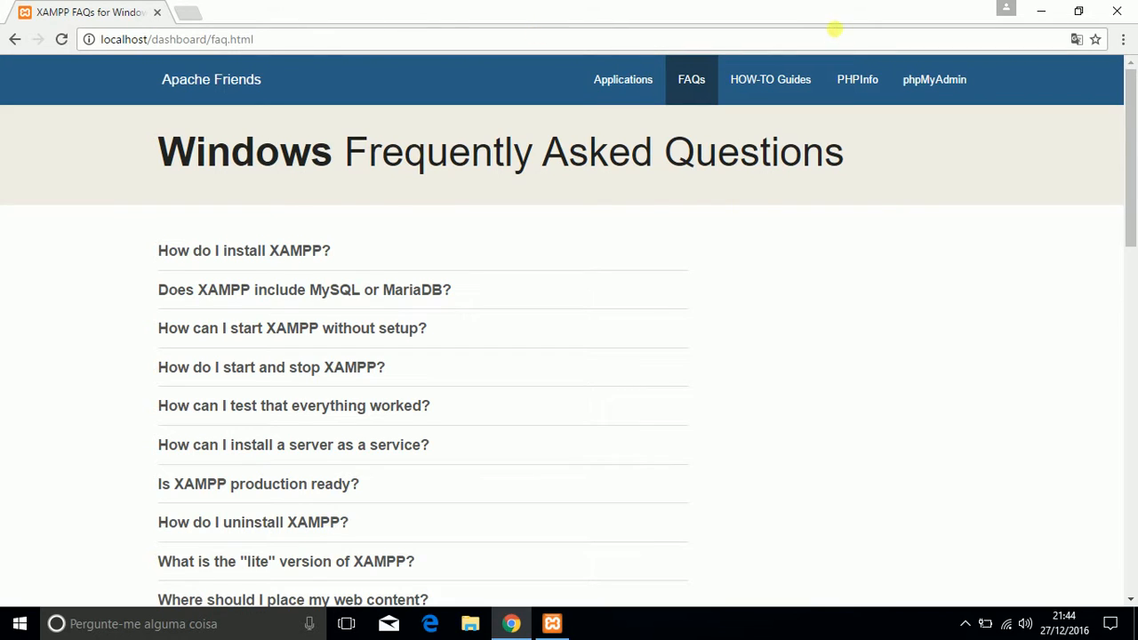
Step: Open phpMyAdmin and enter site01 as the name of a new database
click(948, 89)
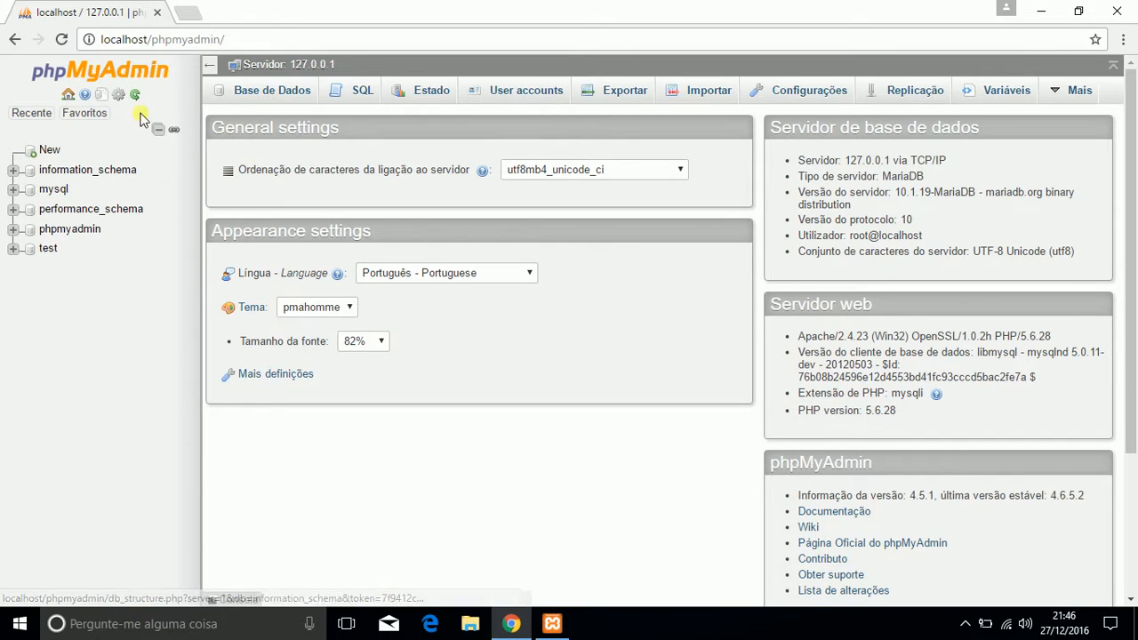
click(49, 149)
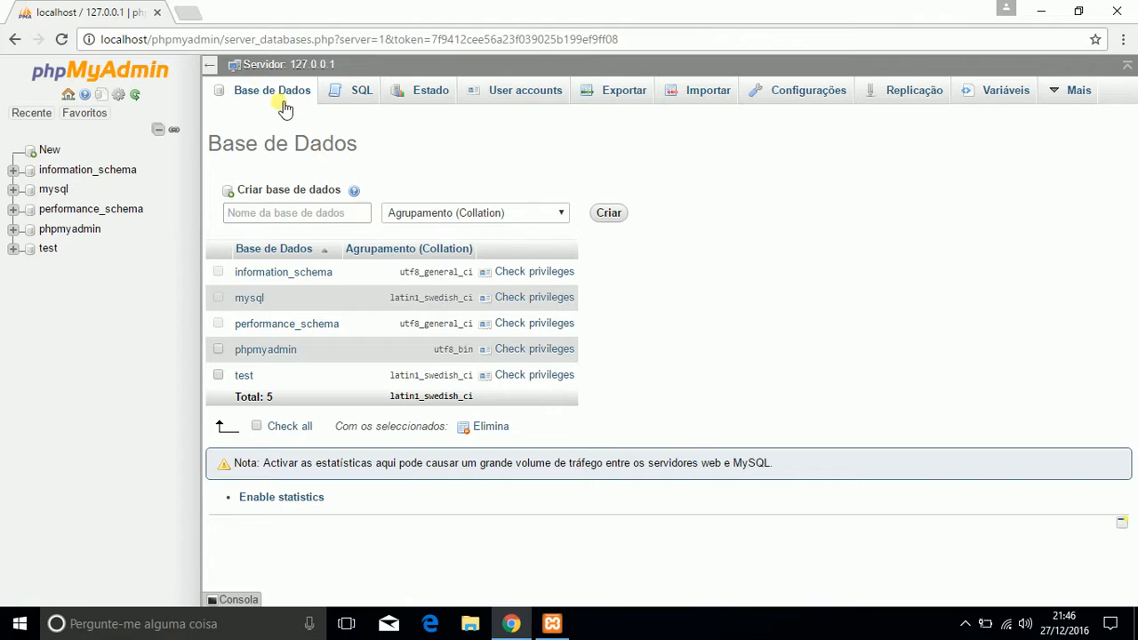
click(293, 213)
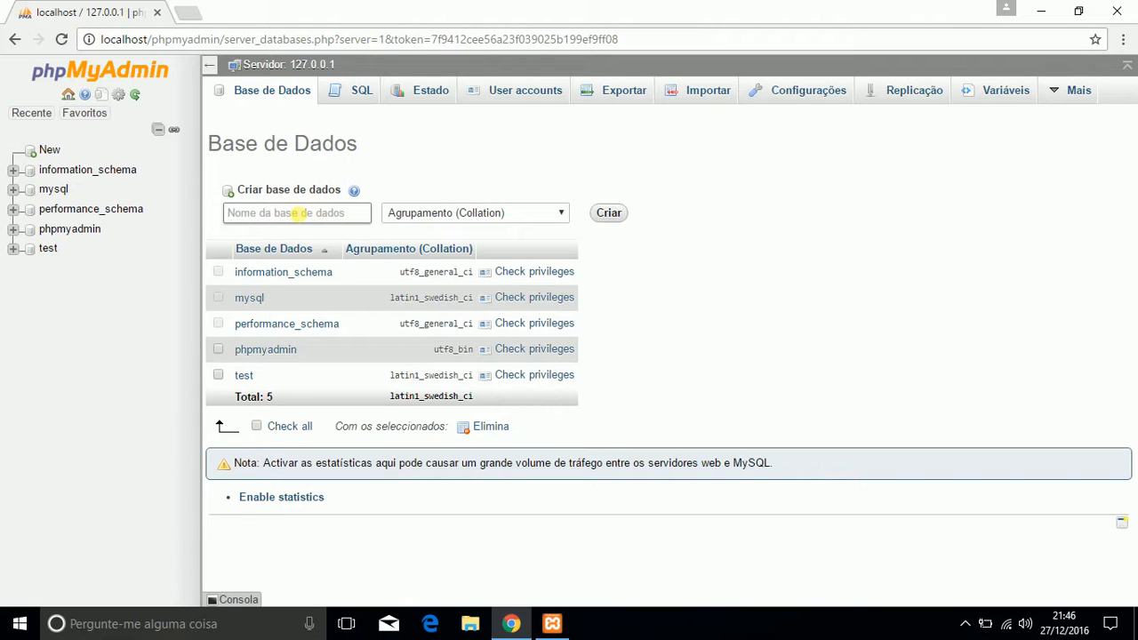
text(si)
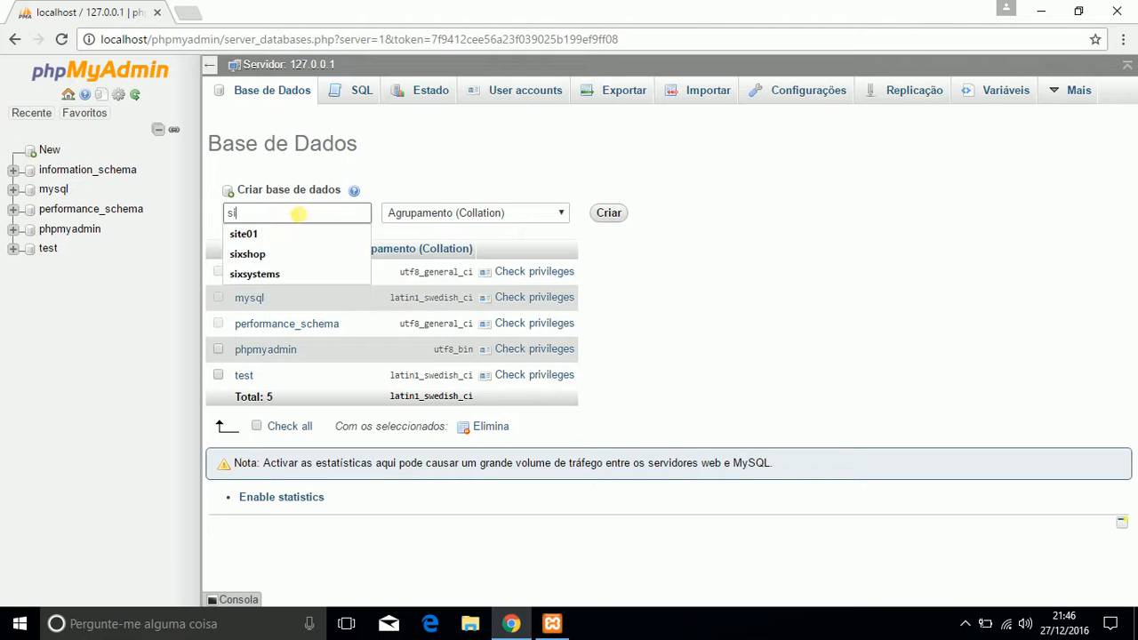
text(te01)
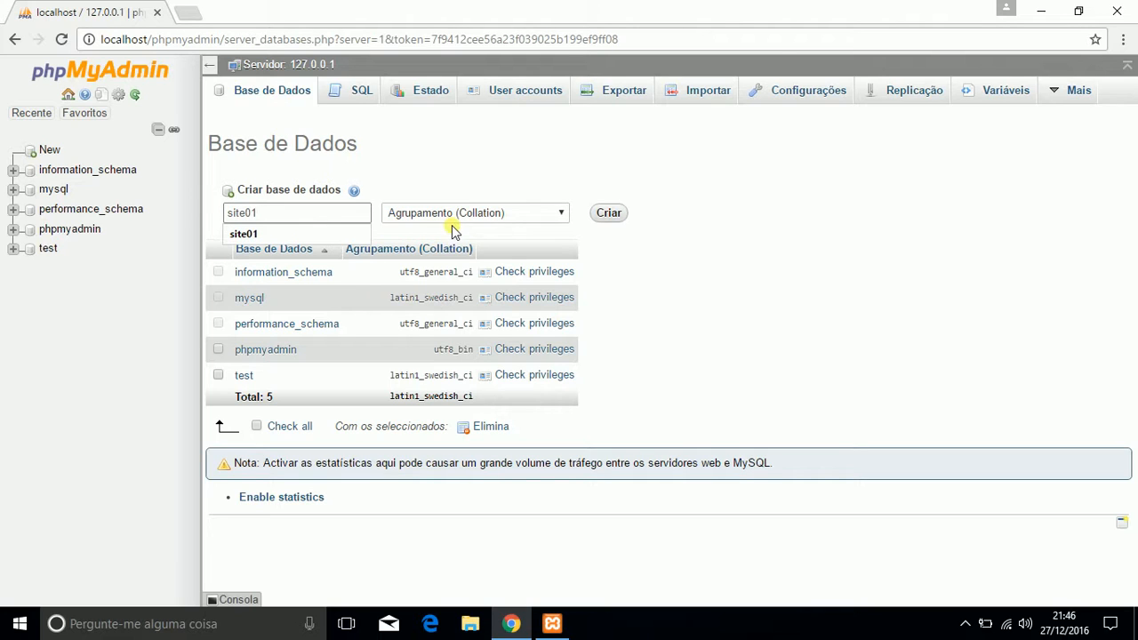
Step: Set the new database's collation to utf8_general_ci and create it
click(561, 221)
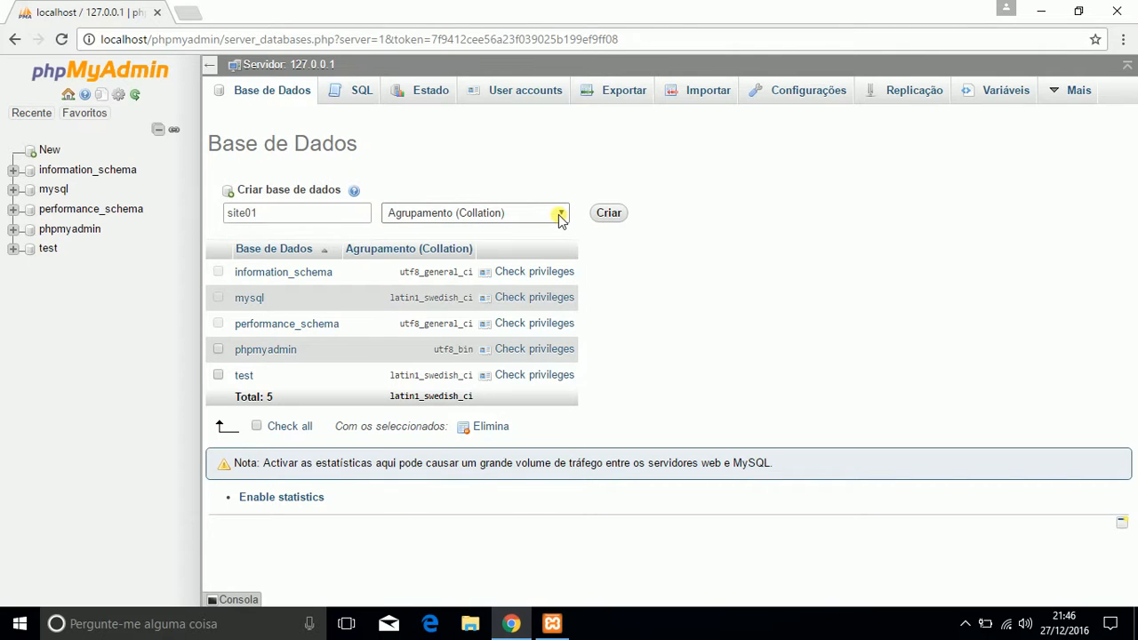
click(561, 220)
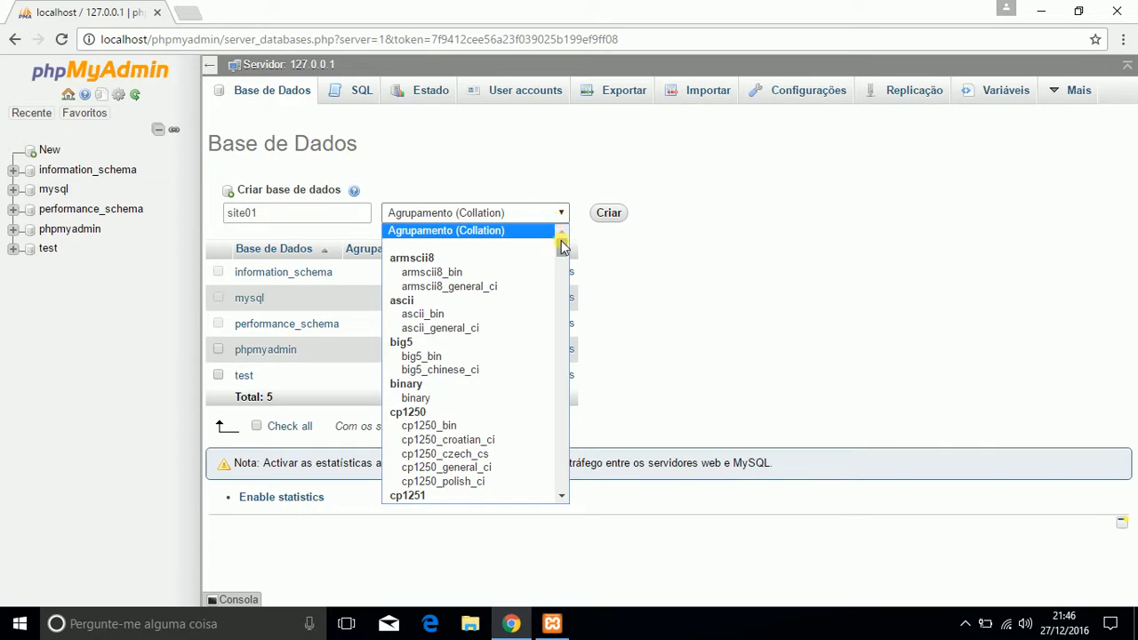
drag(563, 240, 569, 443)
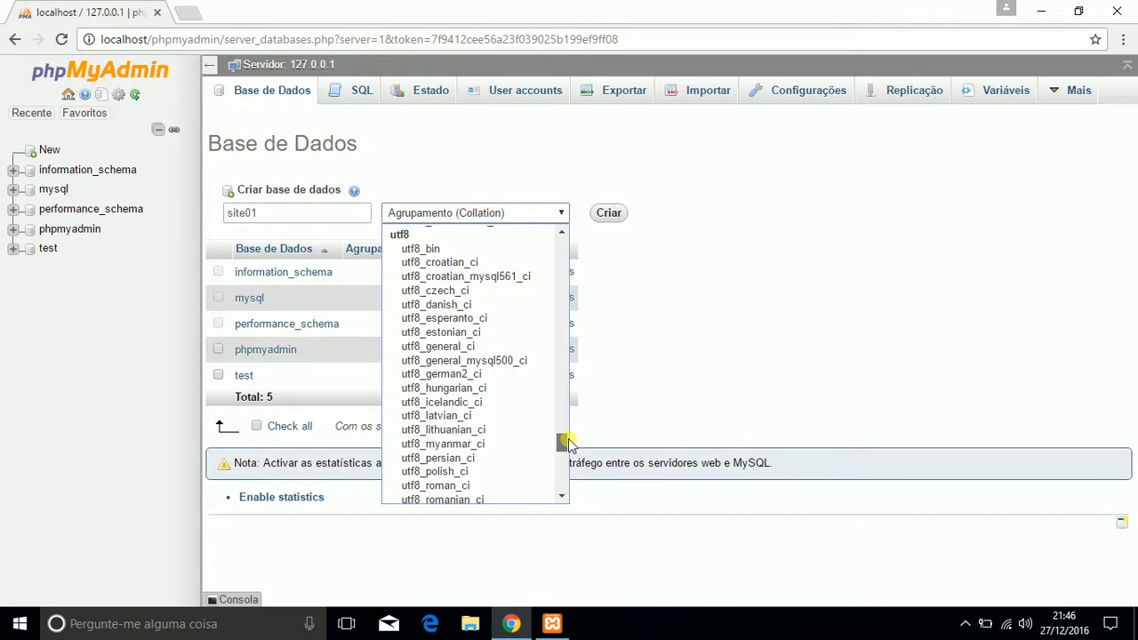
drag(569, 438, 570, 442)
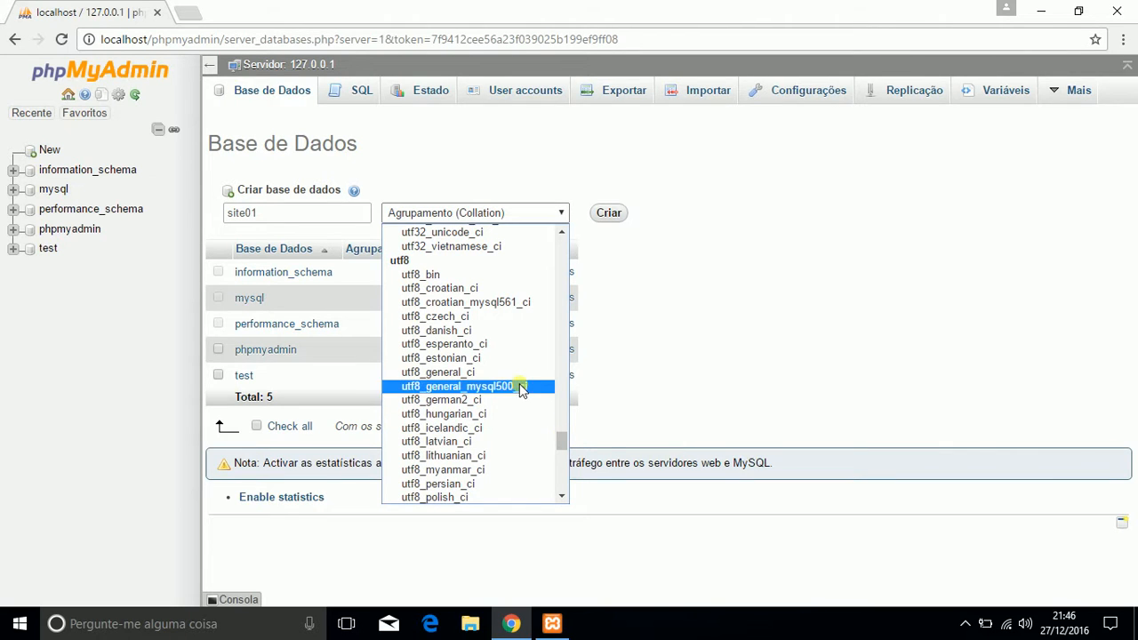
click(463, 373)
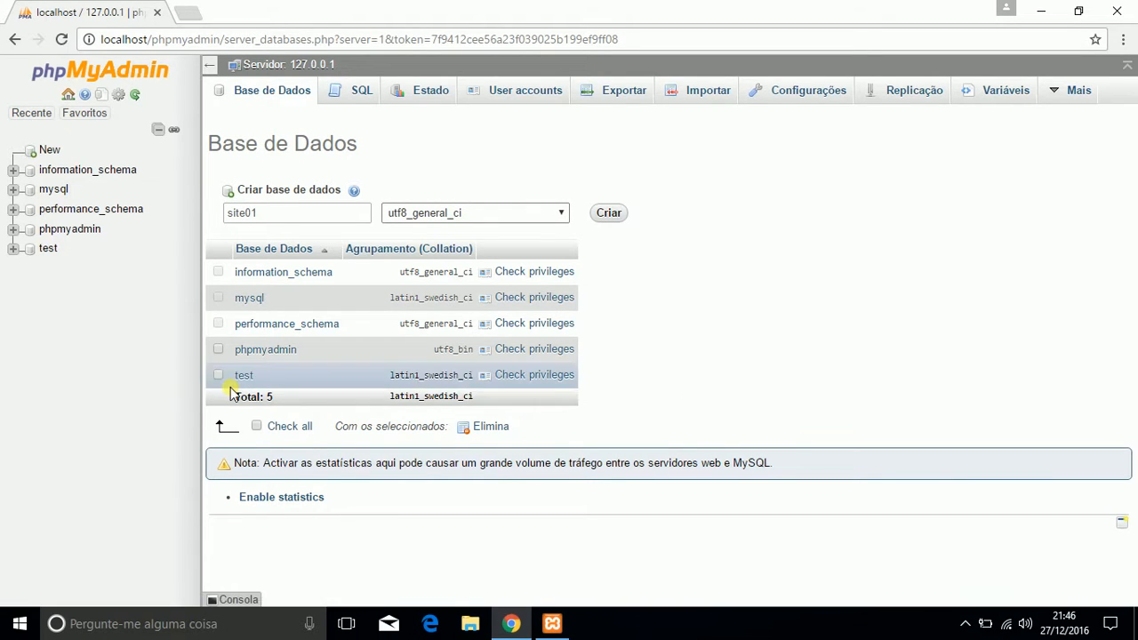
click(617, 215)
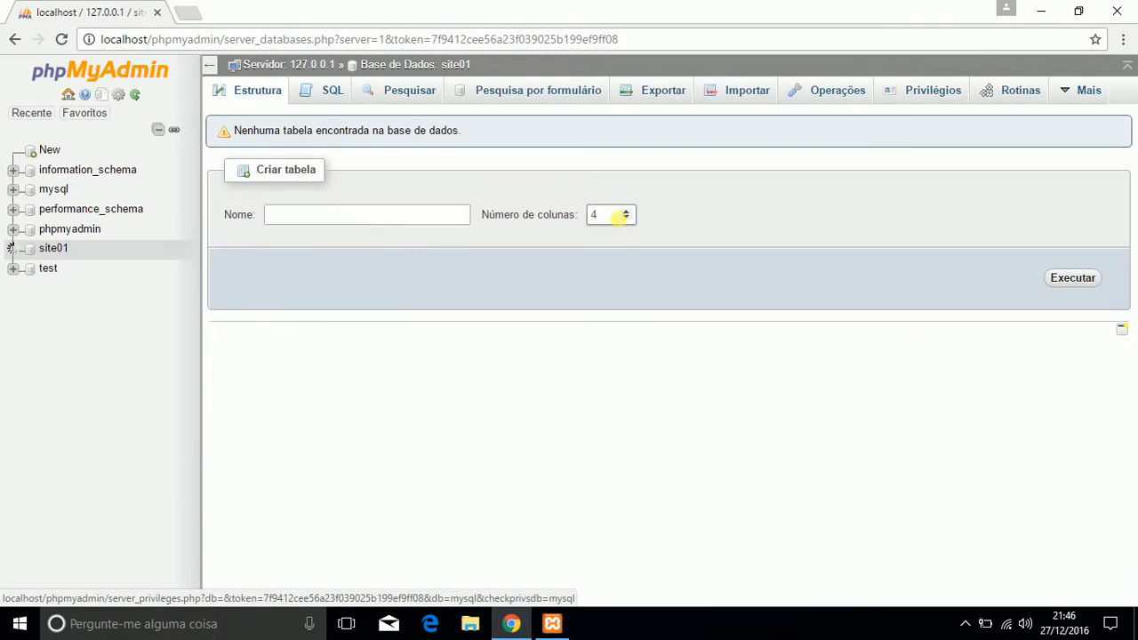
Step: Look through the structure of the site01, test and mysql databases and return to site01
click(66, 250)
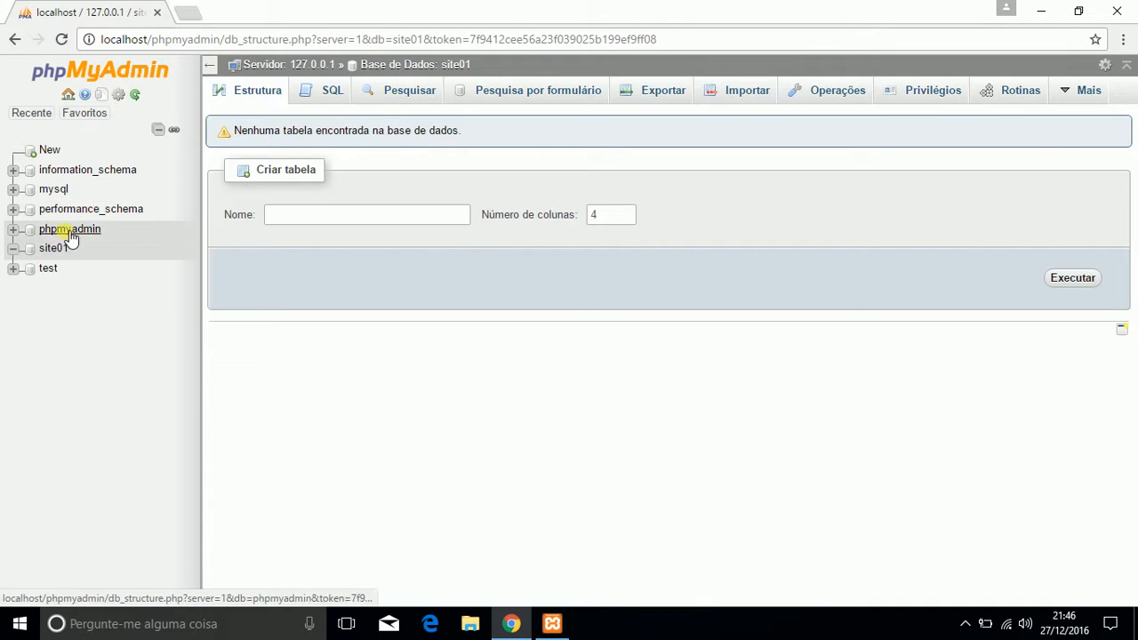
click(49, 269)
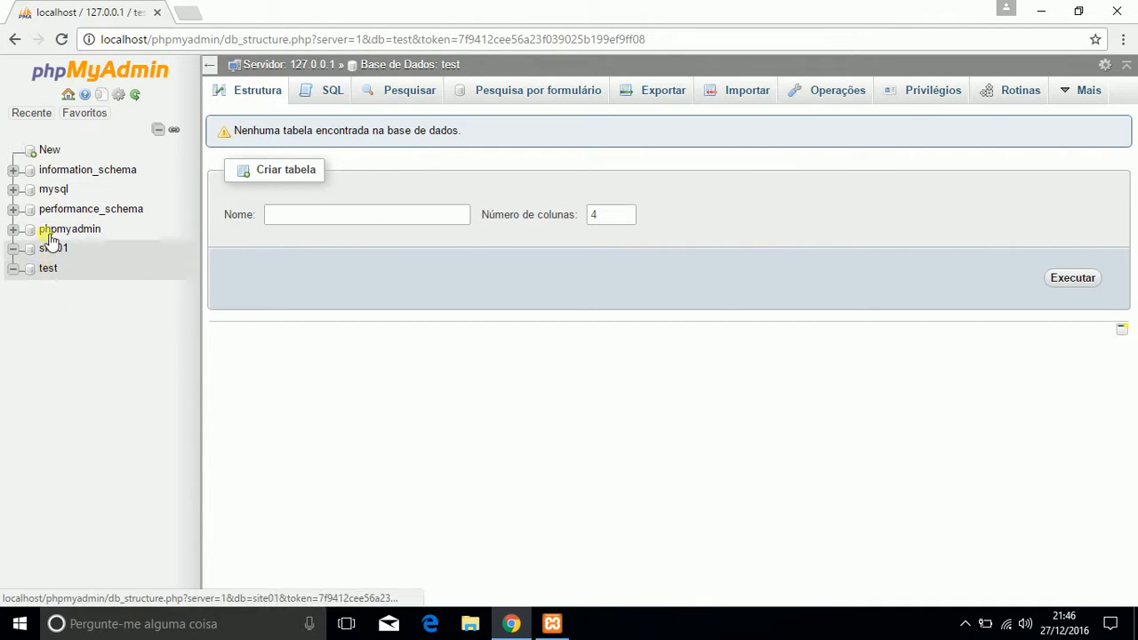
click(51, 189)
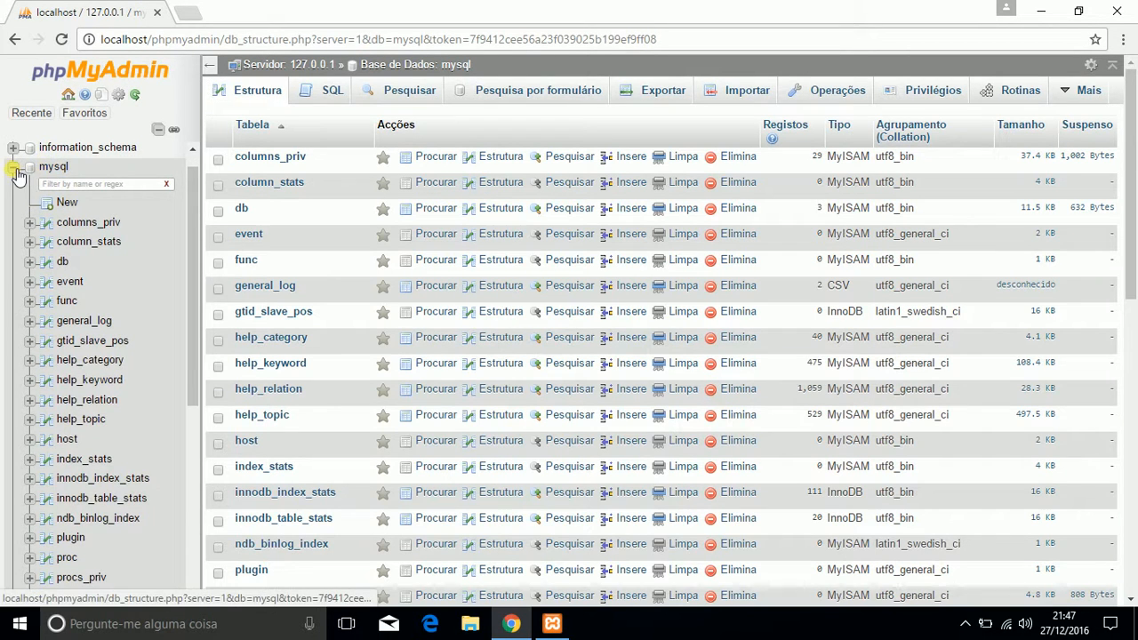
click(15, 170)
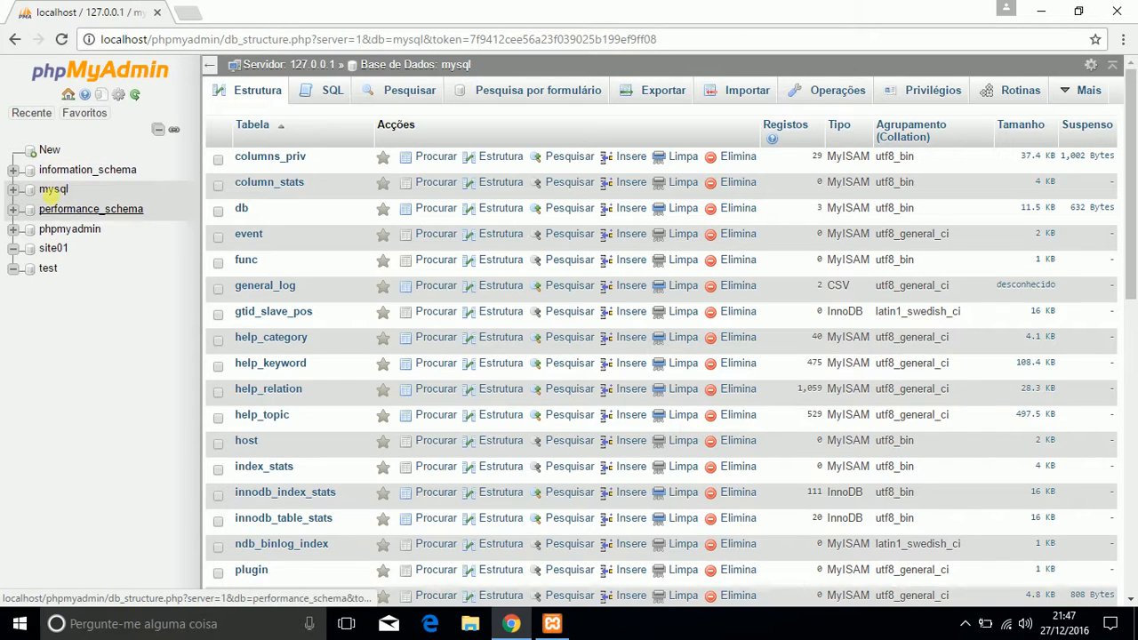
click(56, 252)
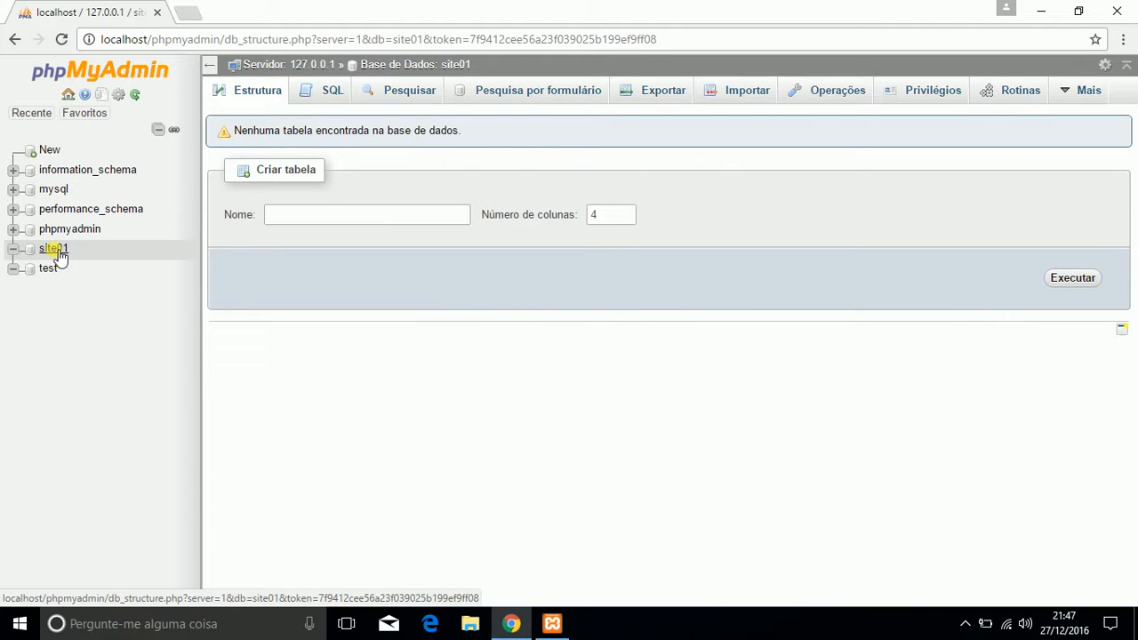
click(63, 253)
right_click(57, 256)
click(47, 258)
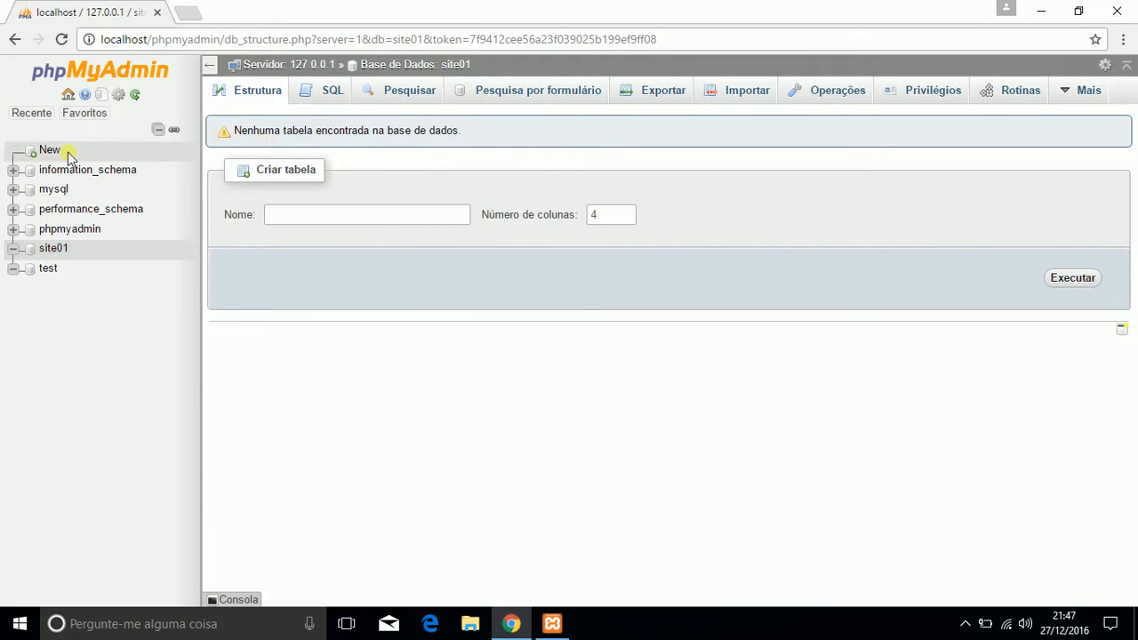
click(58, 251)
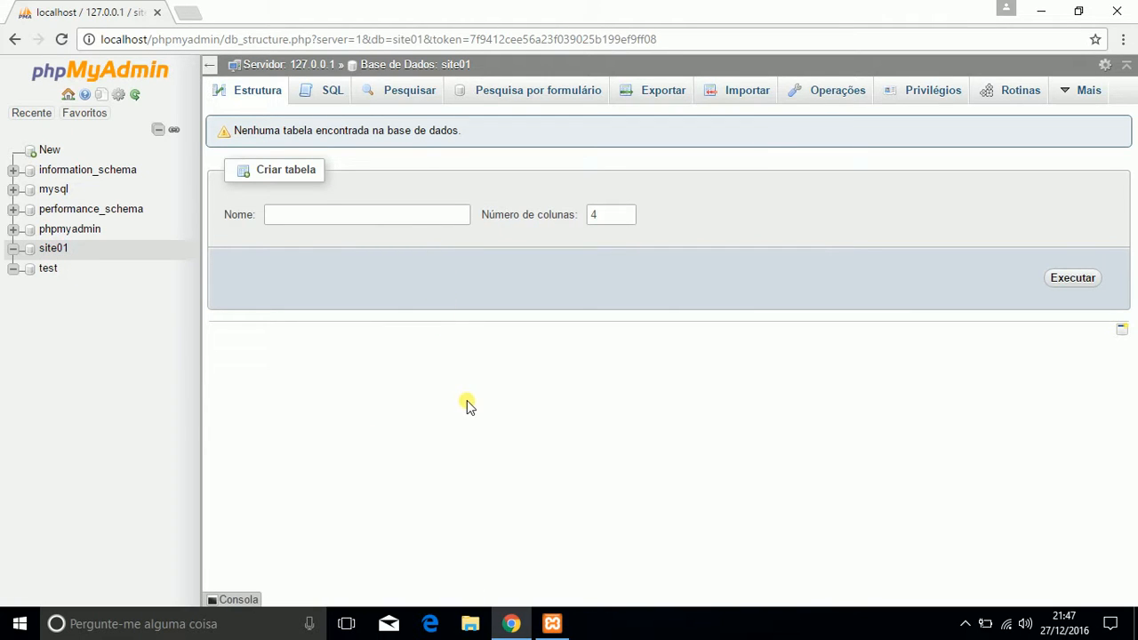
Step: View the server's database list from the phpMyAdmin home page and reopen the site01 database
click(77, 96)
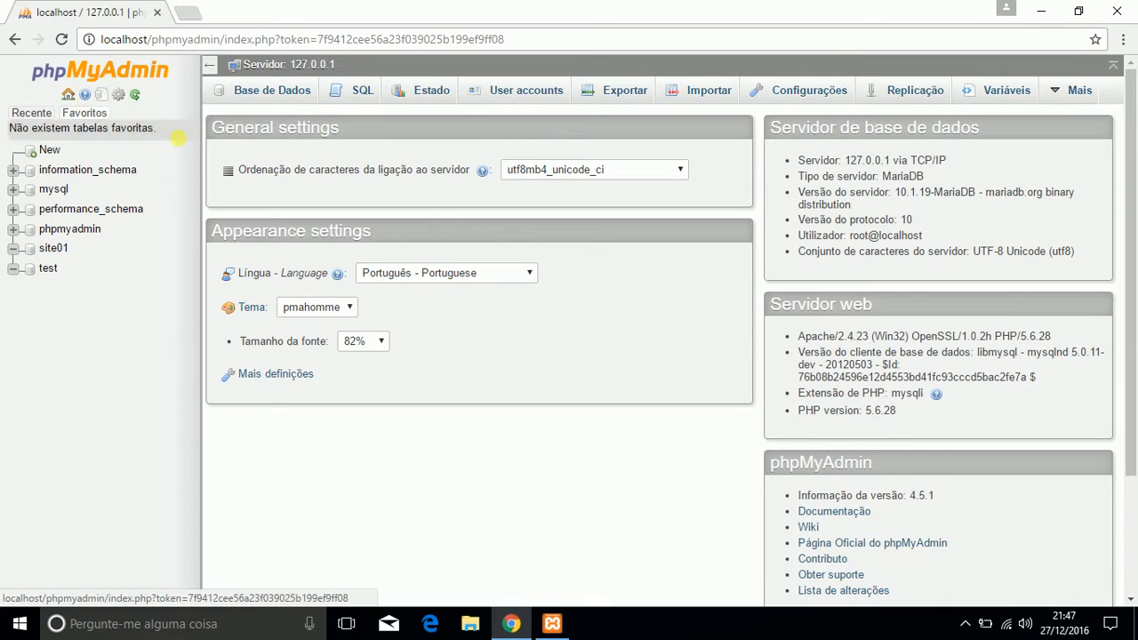
click(274, 90)
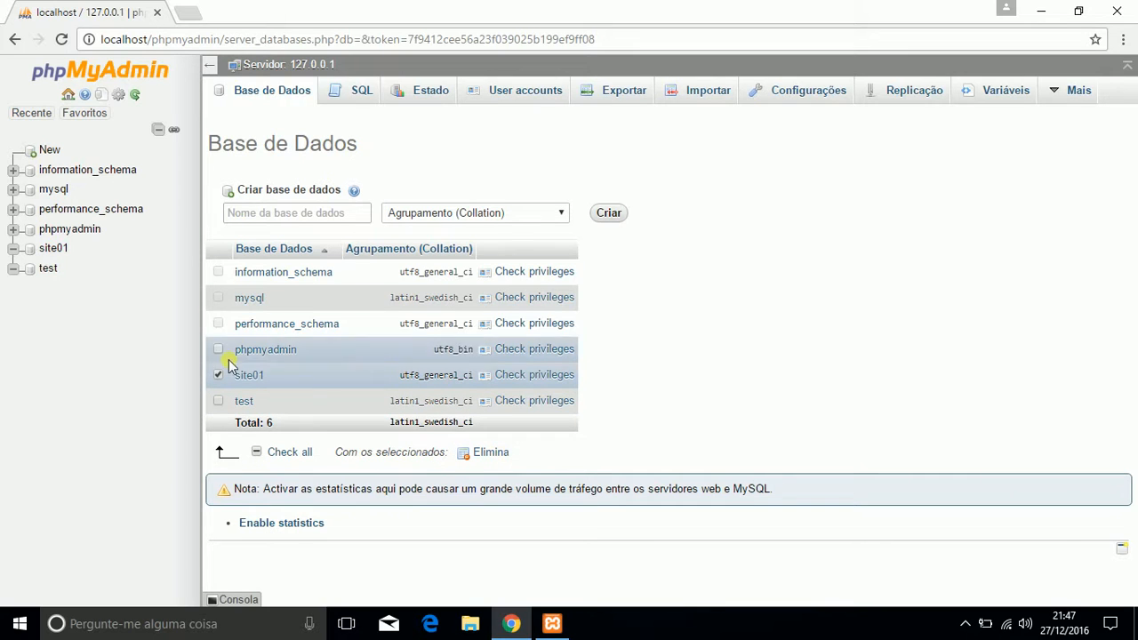
click(52, 249)
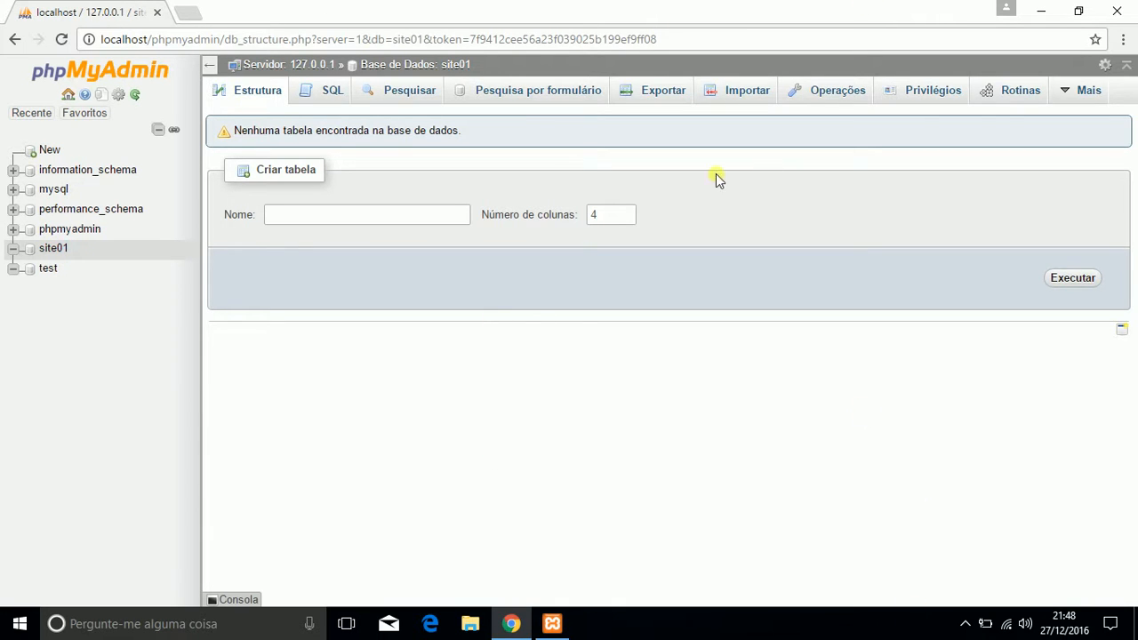
Step: Check the running modules in the XAMPP Control Panel and open the C:\xampp\htdocs folder in File Explorer
click(552, 624)
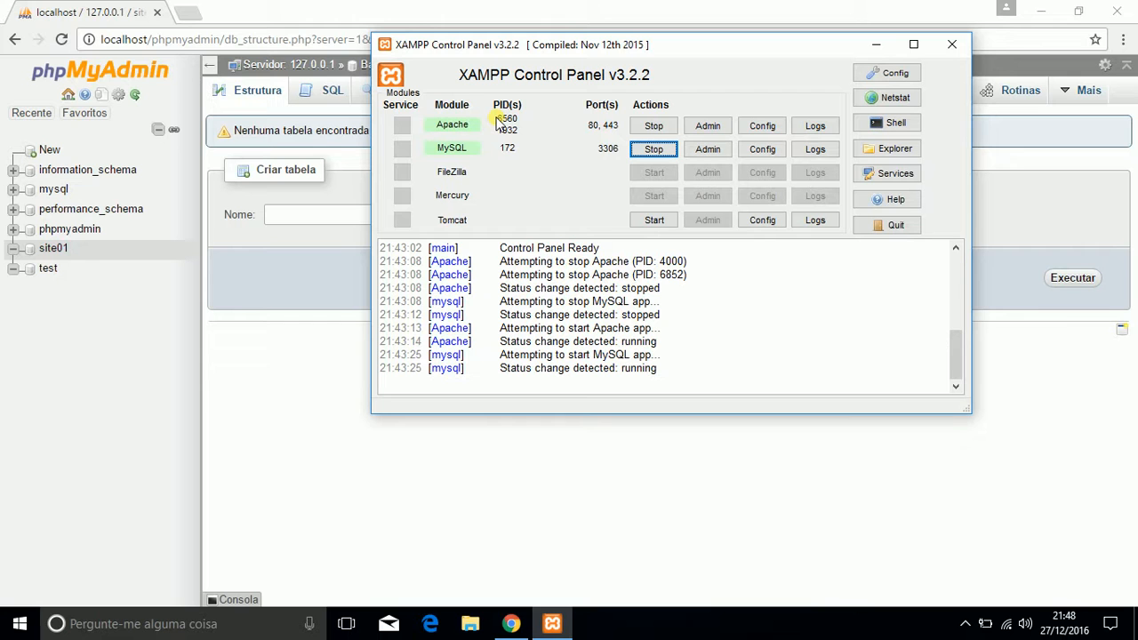
click(471, 625)
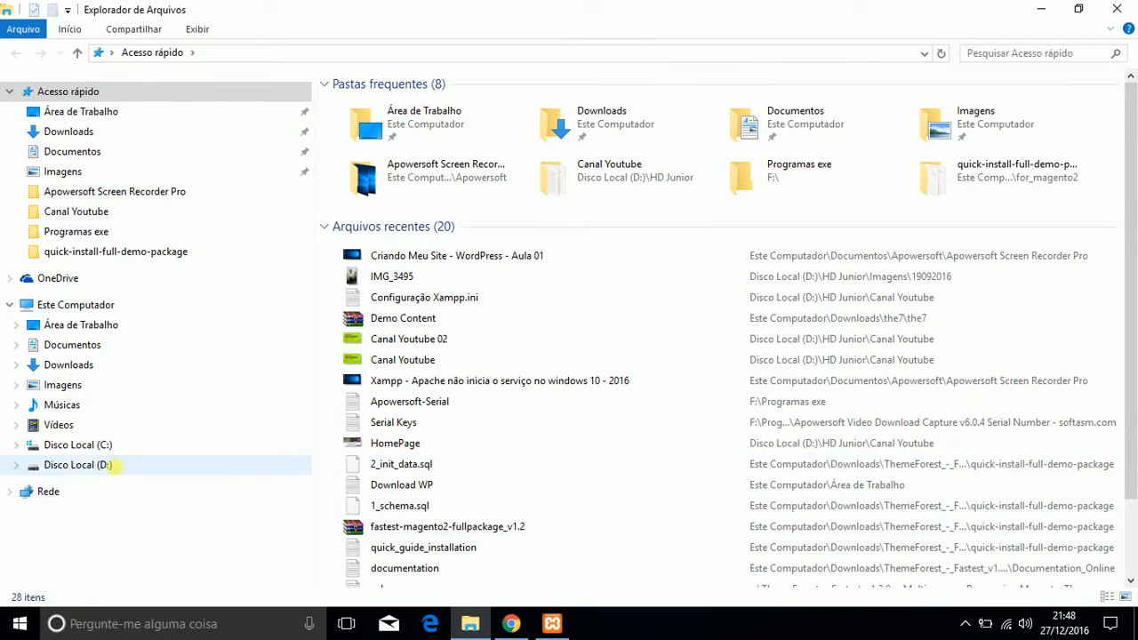
click(96, 451)
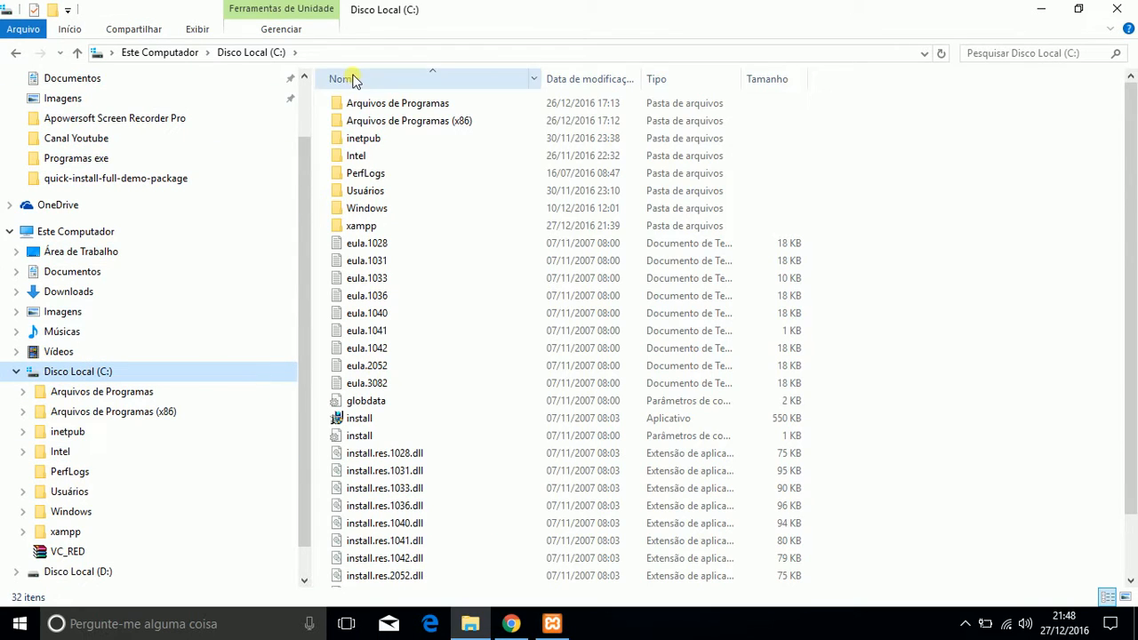
double_click(363, 227)
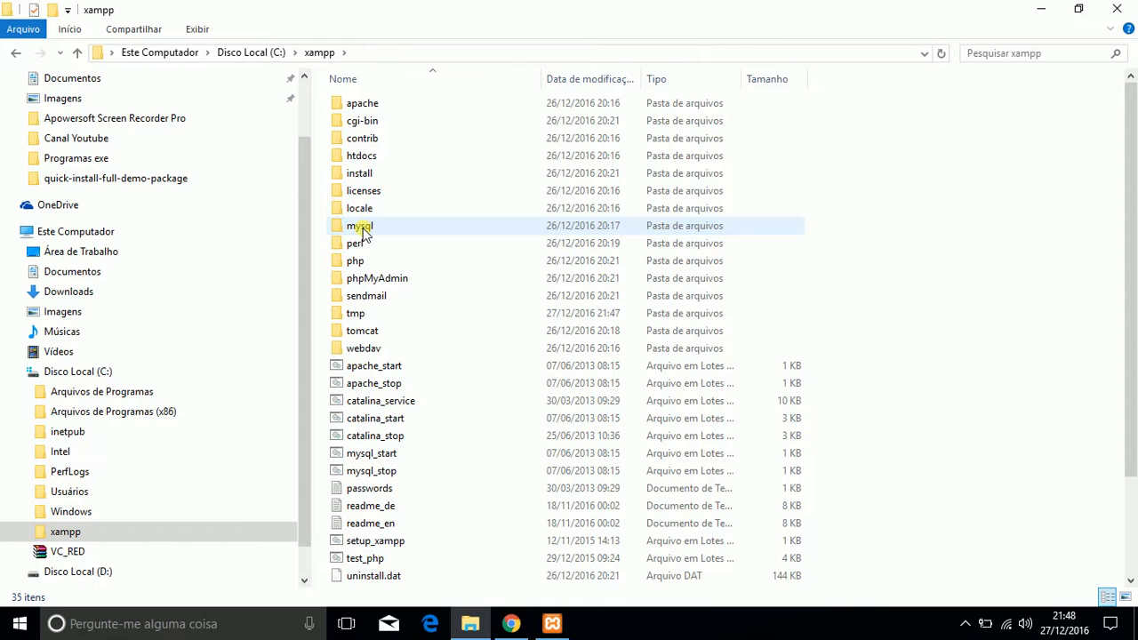
click(374, 162)
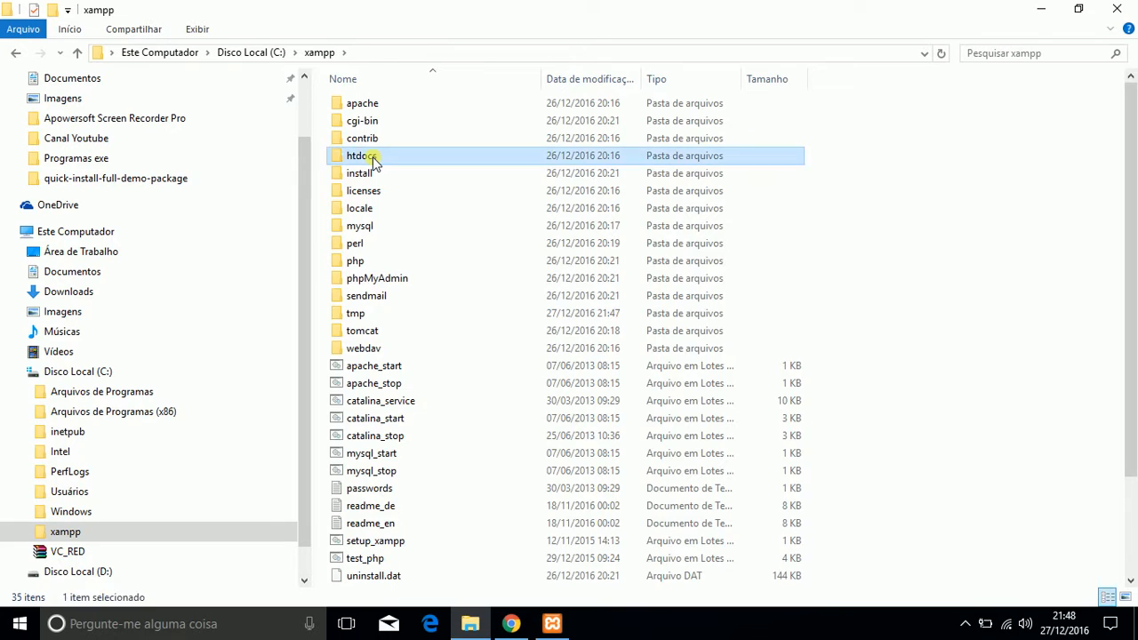
double_click(373, 162)
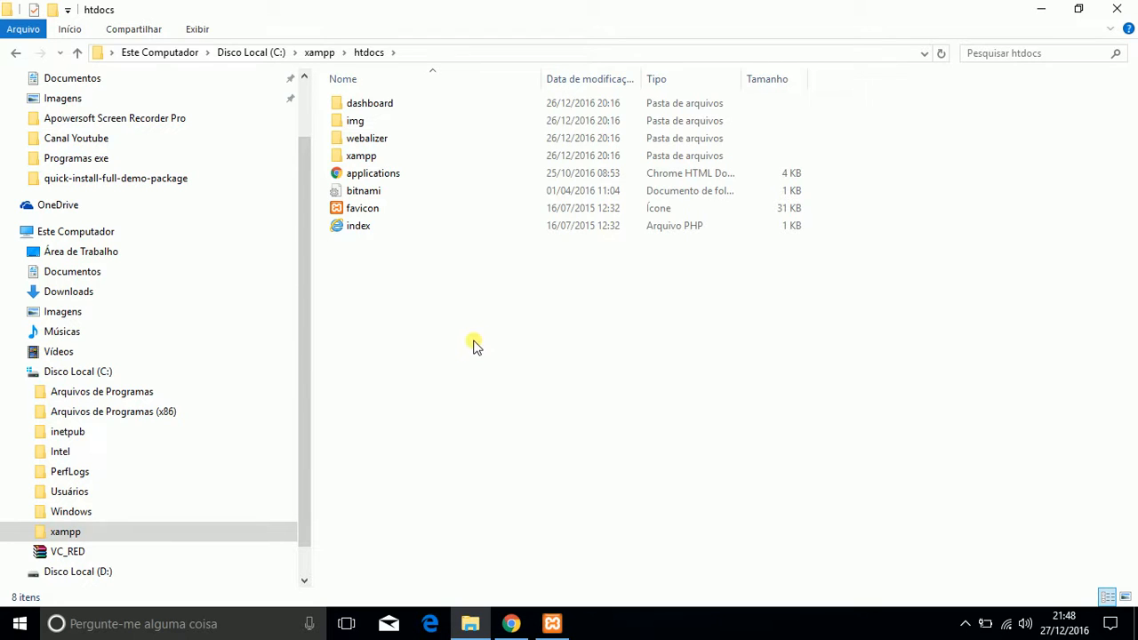
Step: Create a new folder named site01 inside htdocs
right_click(406, 286)
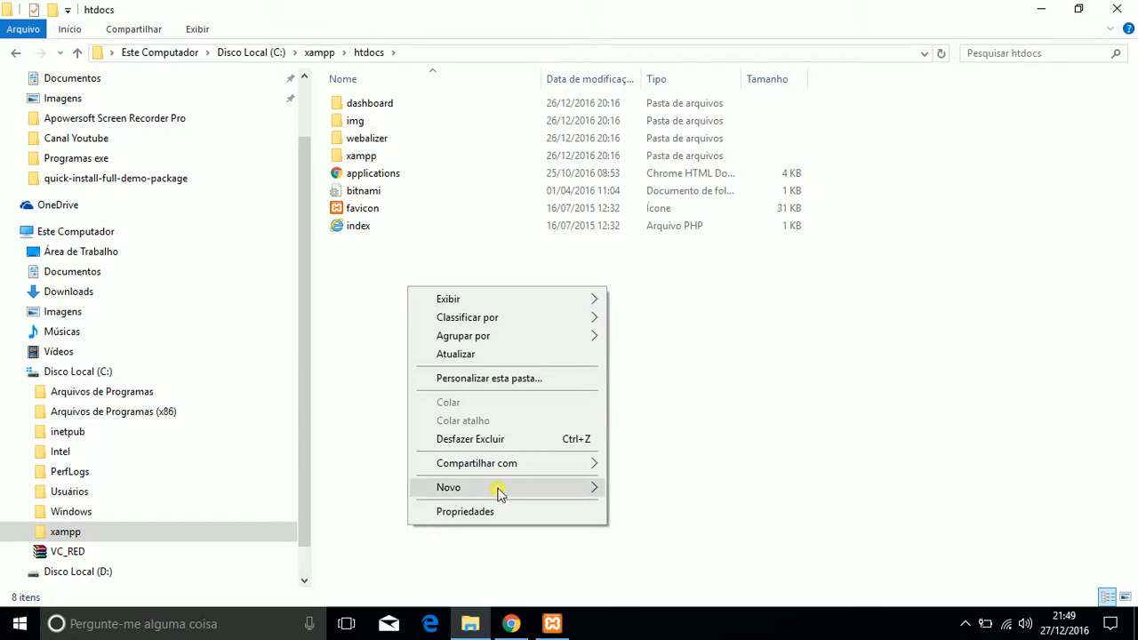
mouse_move(498, 493)
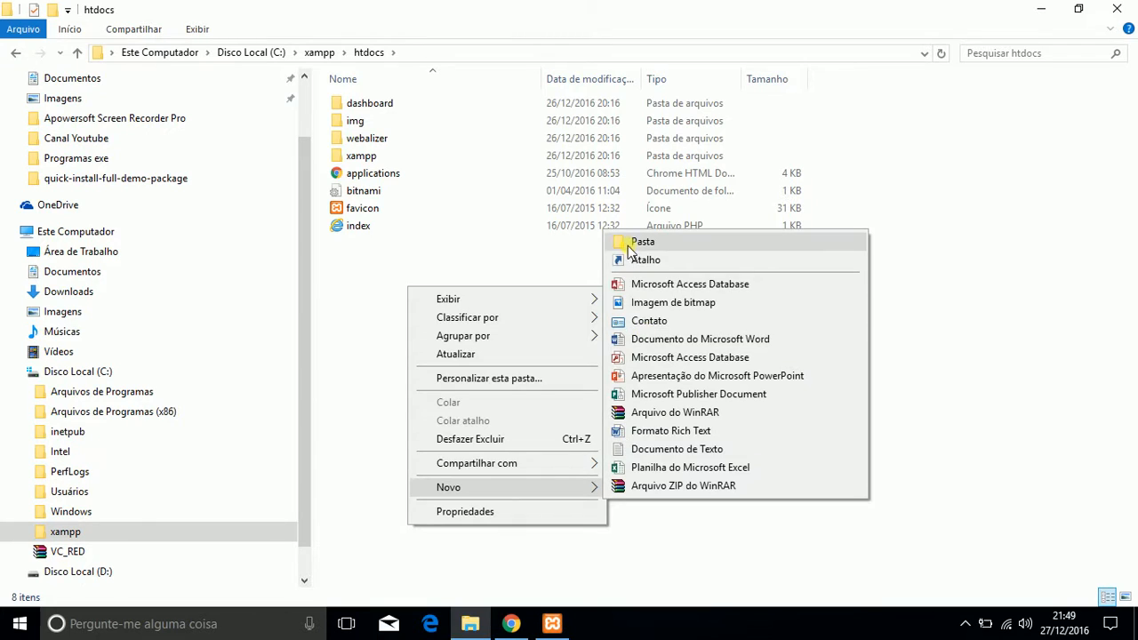
click(642, 244)
key(BackSpace)
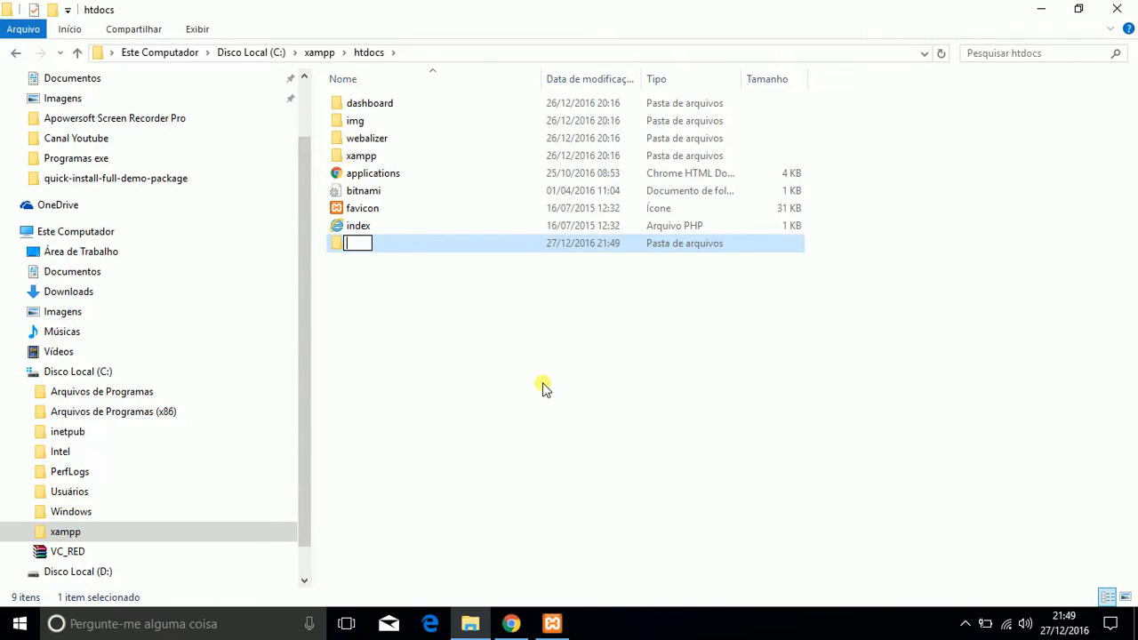
text(site01)
click(544, 388)
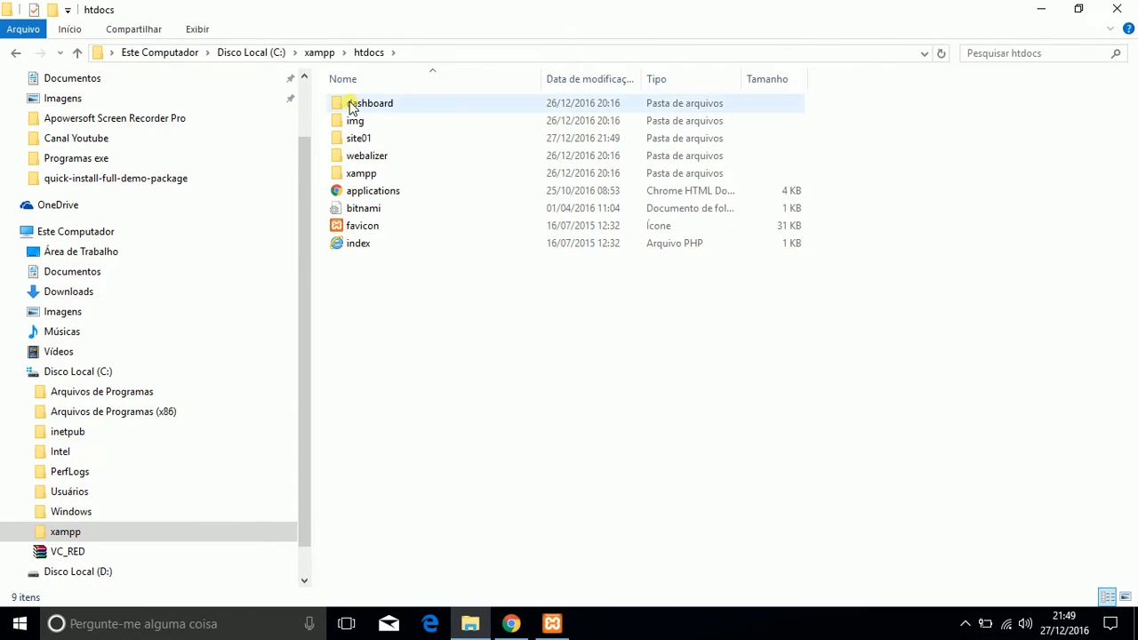
Step: Look inside the new site01 folder and minimize the File Explorer window
click(356, 142)
double_click(355, 142)
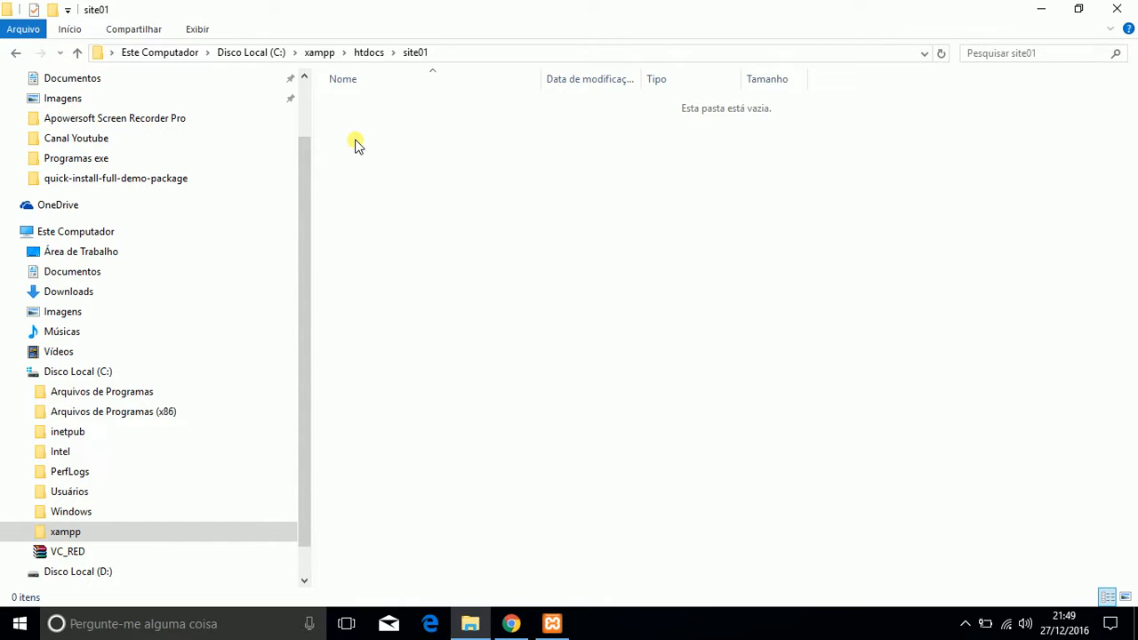
click(1041, 14)
click(1036, 13)
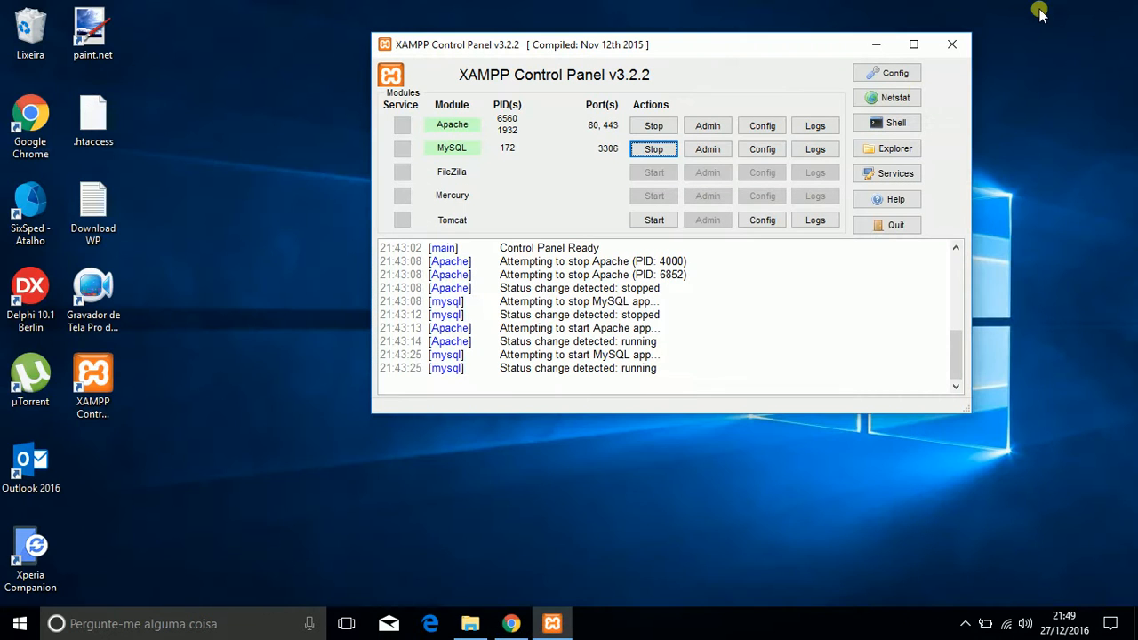
Step: Search the web for "wordpress download" in a new browser tab and open the wordpress.org download page
click(511, 623)
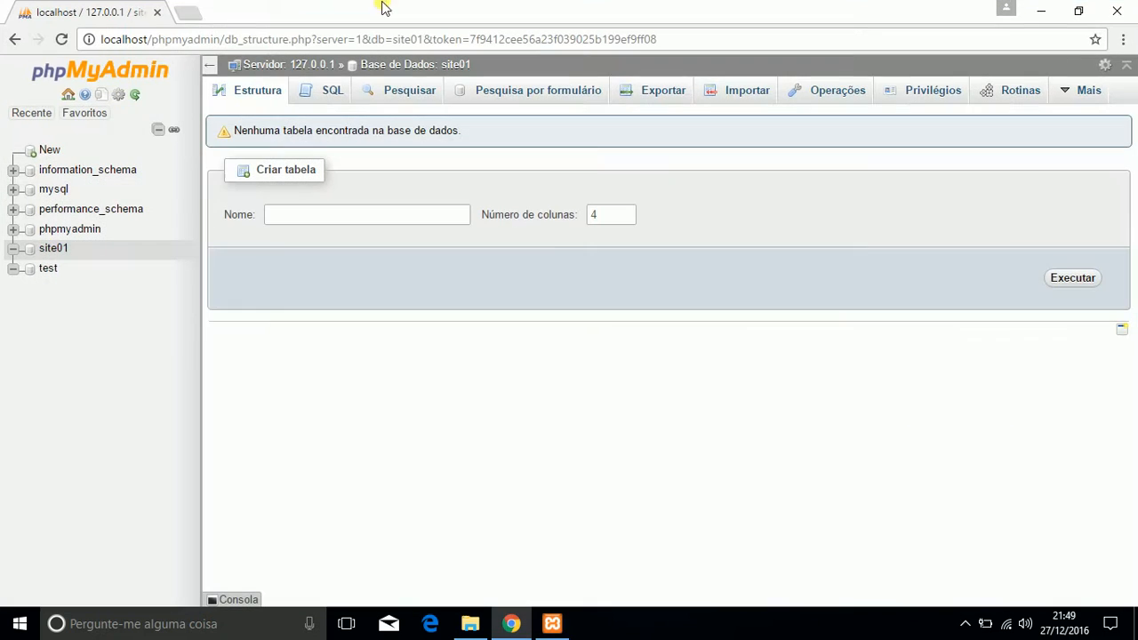
click(185, 13)
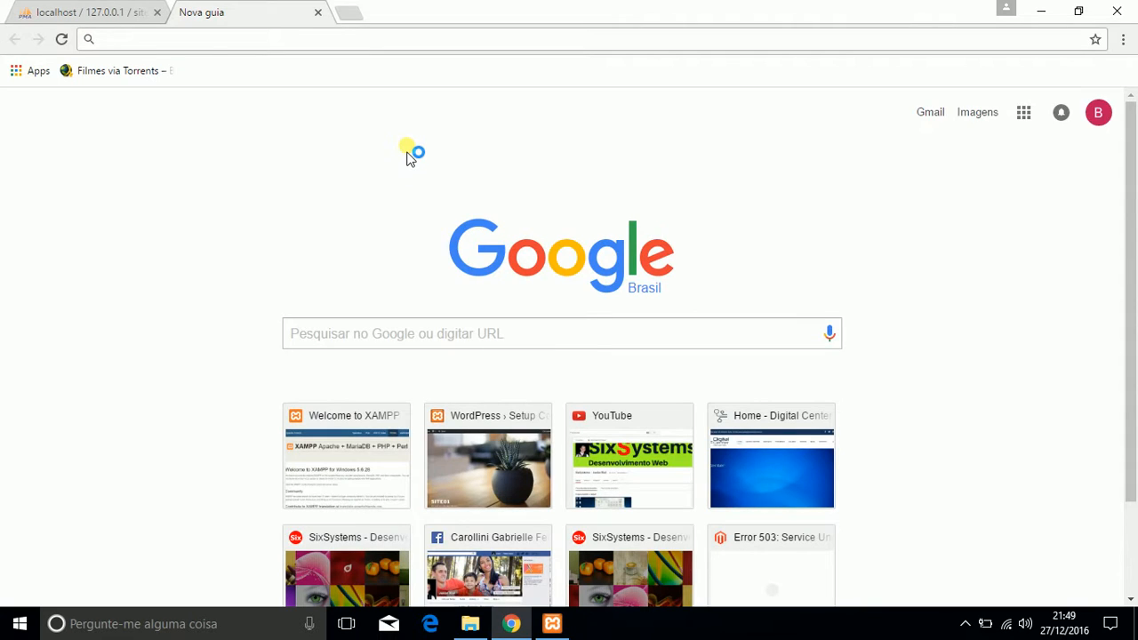
text(word)
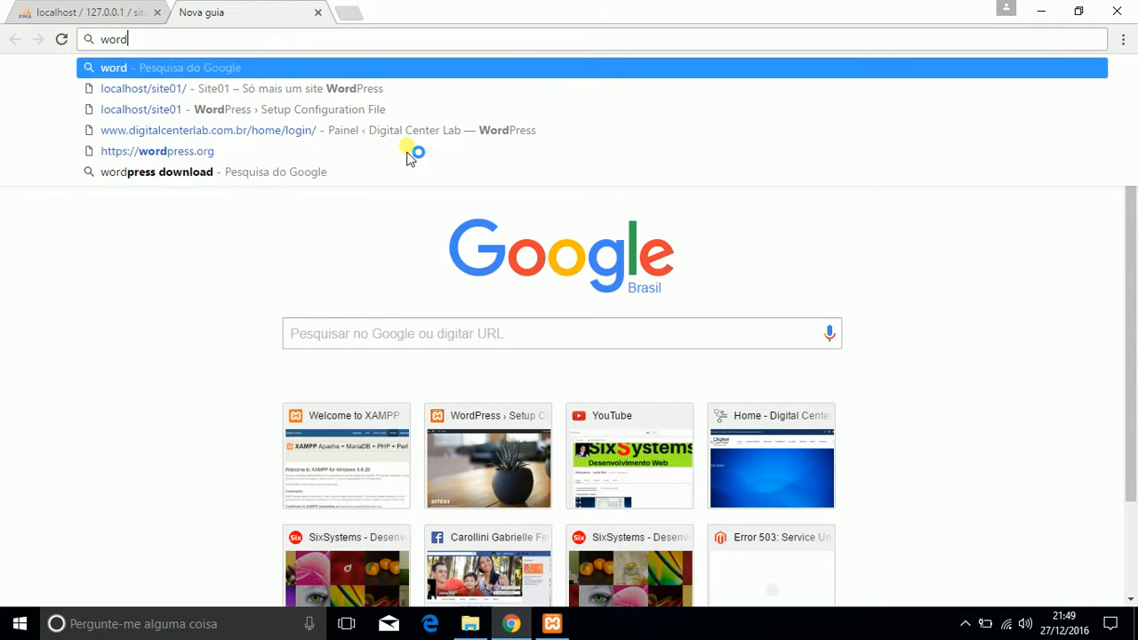
text(press)
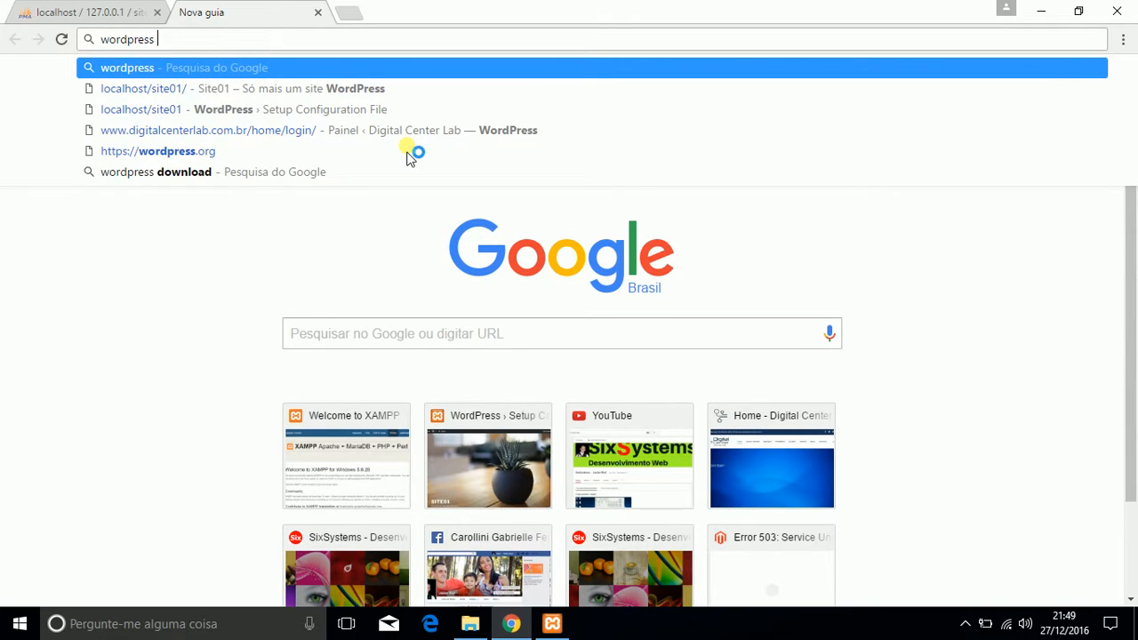
text( download)
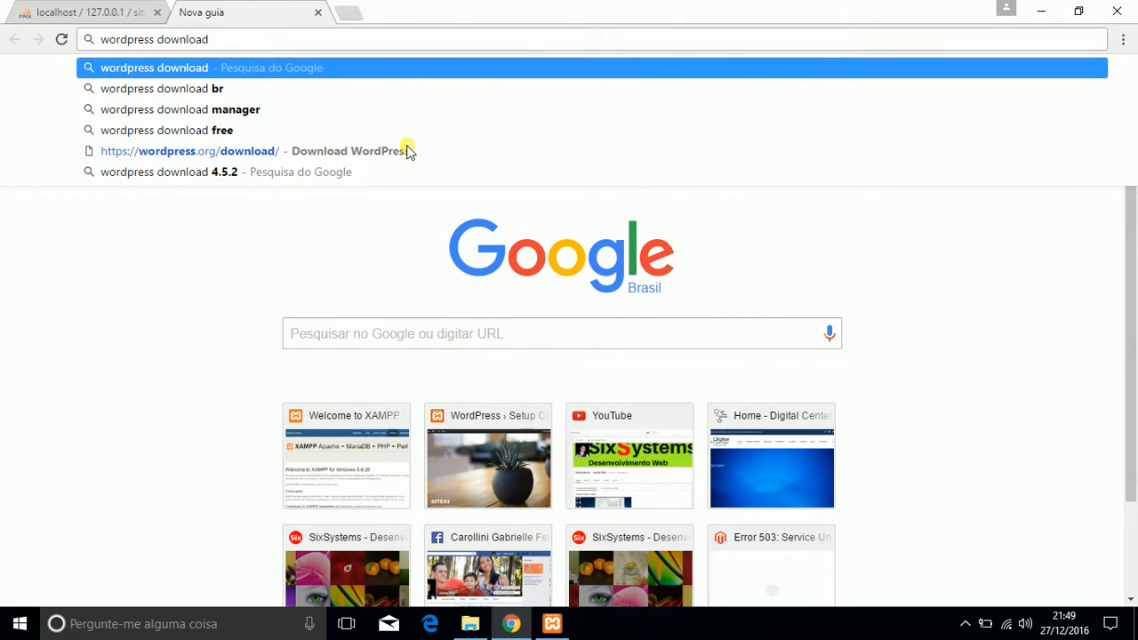
key(Return)
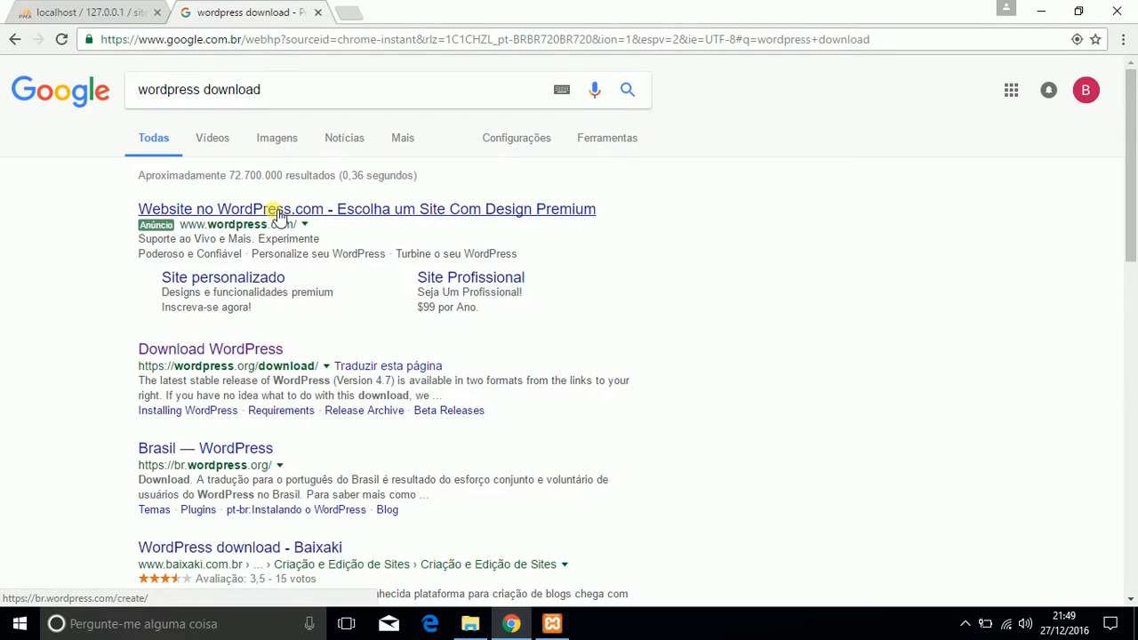
click(238, 353)
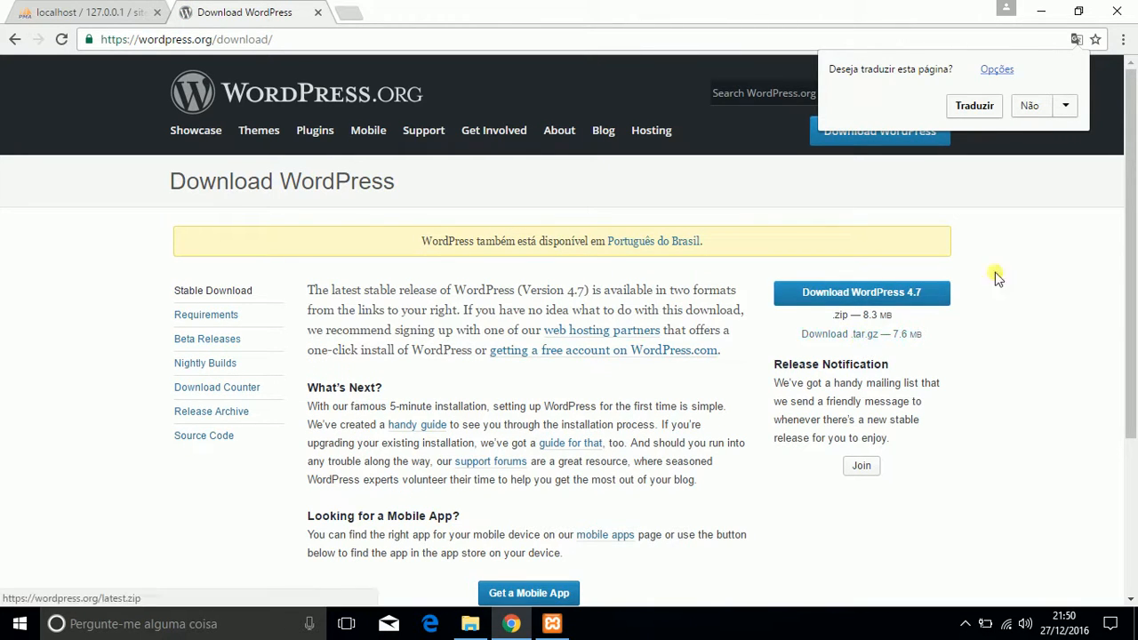
Step: Start downloading the WordPress 4.7 zip package and cancel the download
click(850, 296)
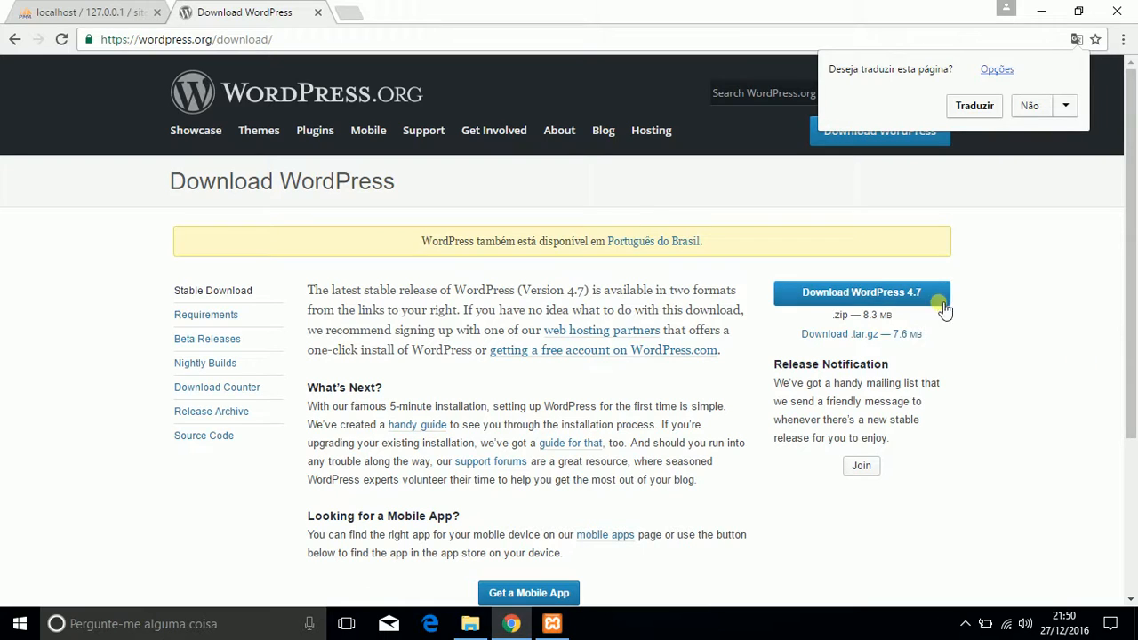
click(871, 296)
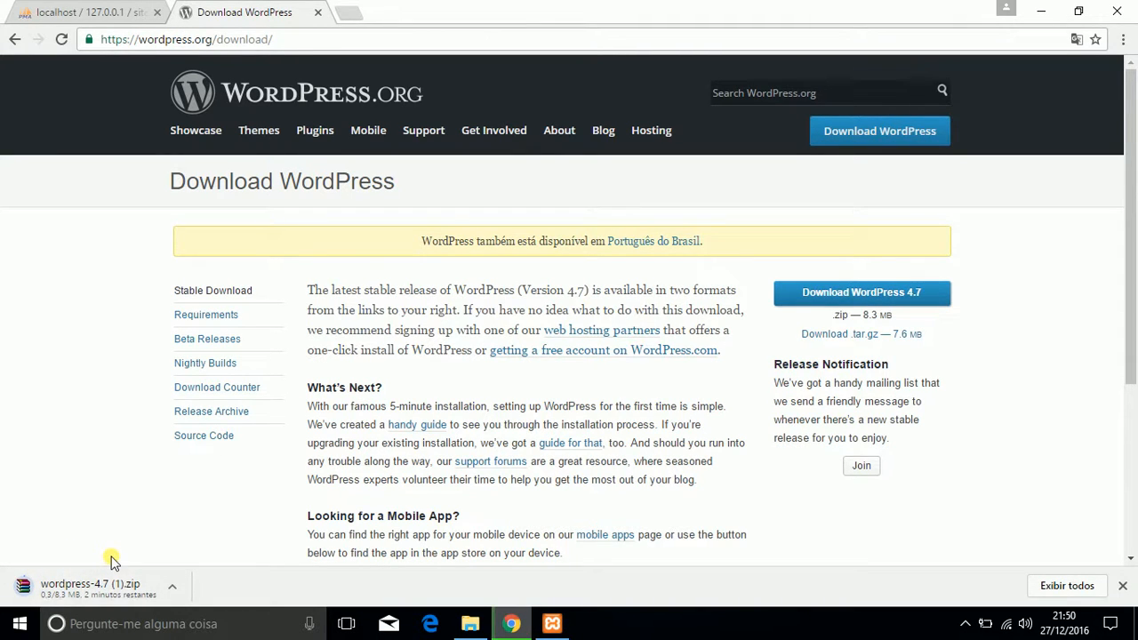
click(173, 591)
click(203, 559)
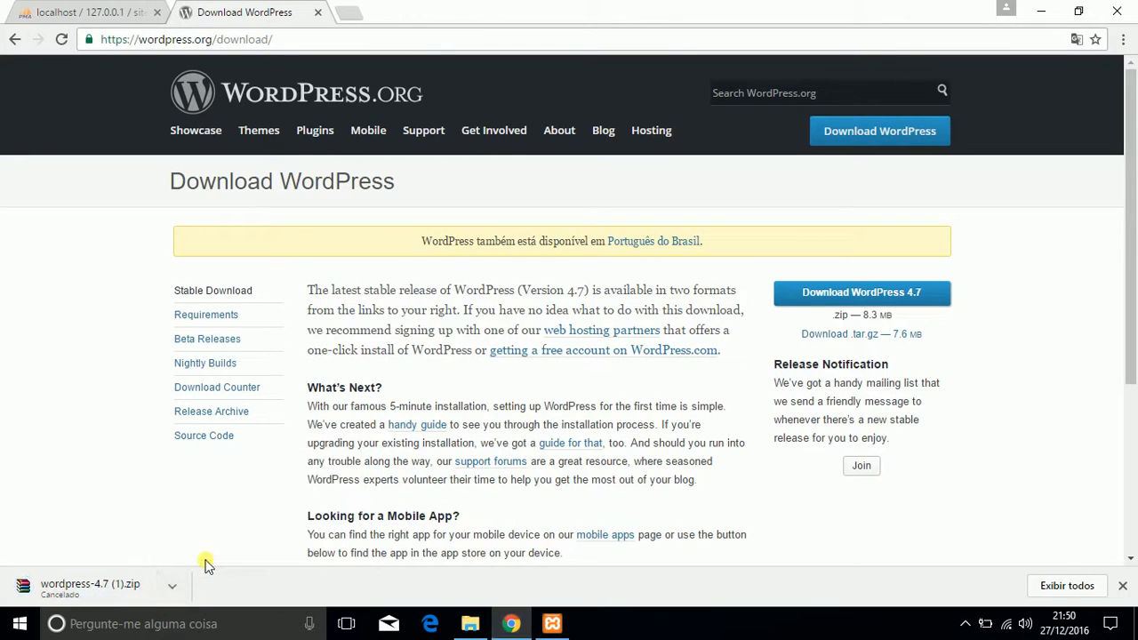
click(174, 590)
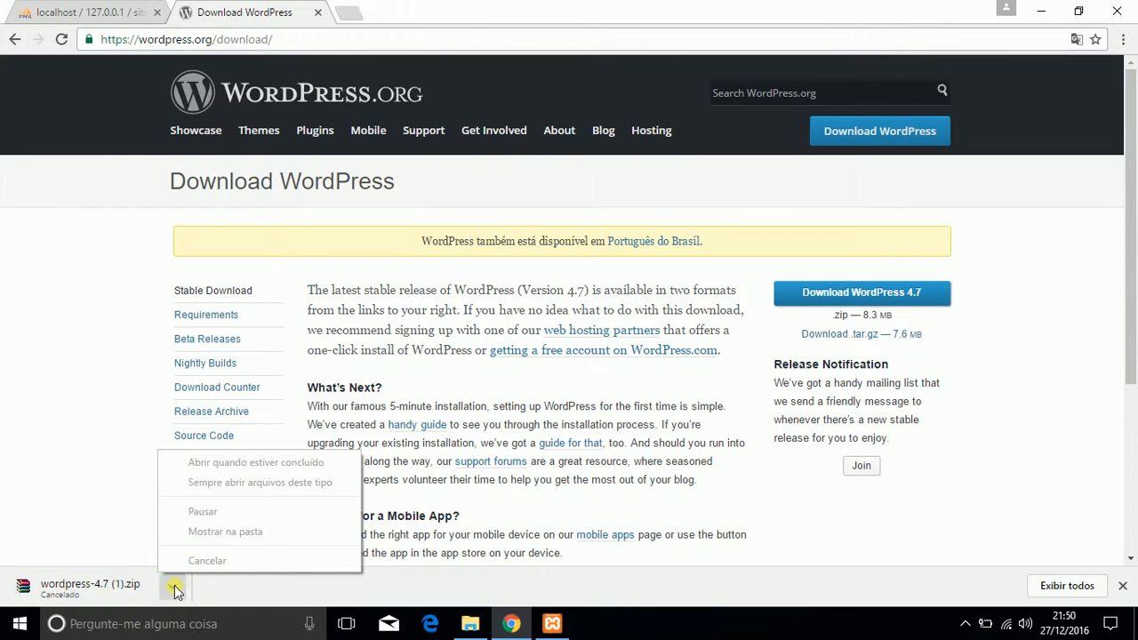
click(338, 589)
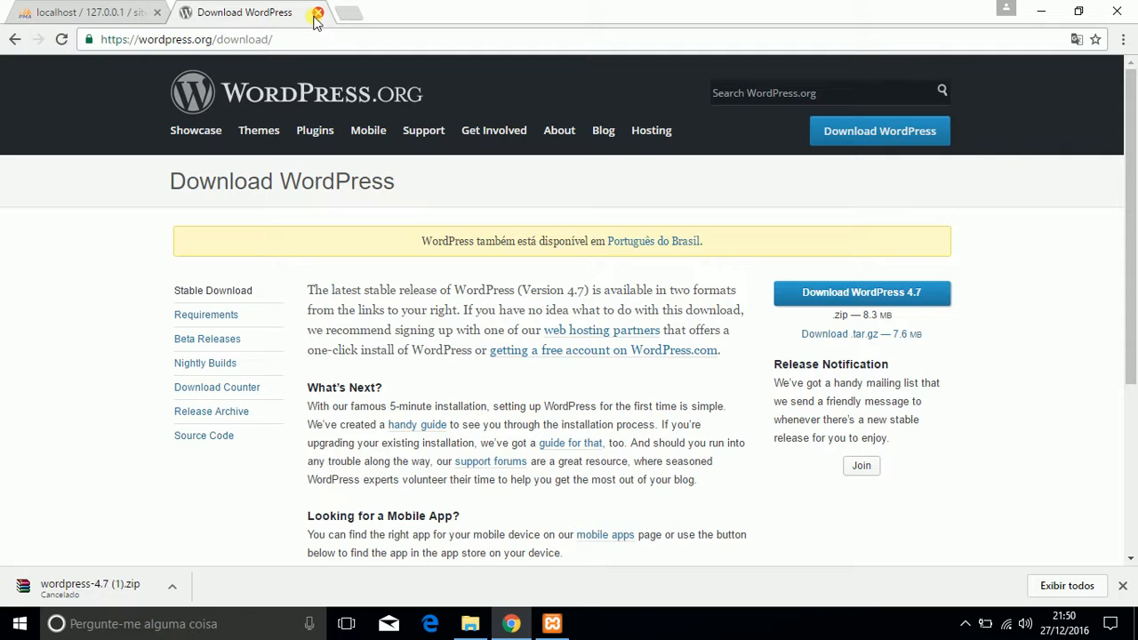
Step: Find the existing wordpress-4.7 archive in the Downloads folder of File Explorer and open its WinRAR extraction options
click(469, 625)
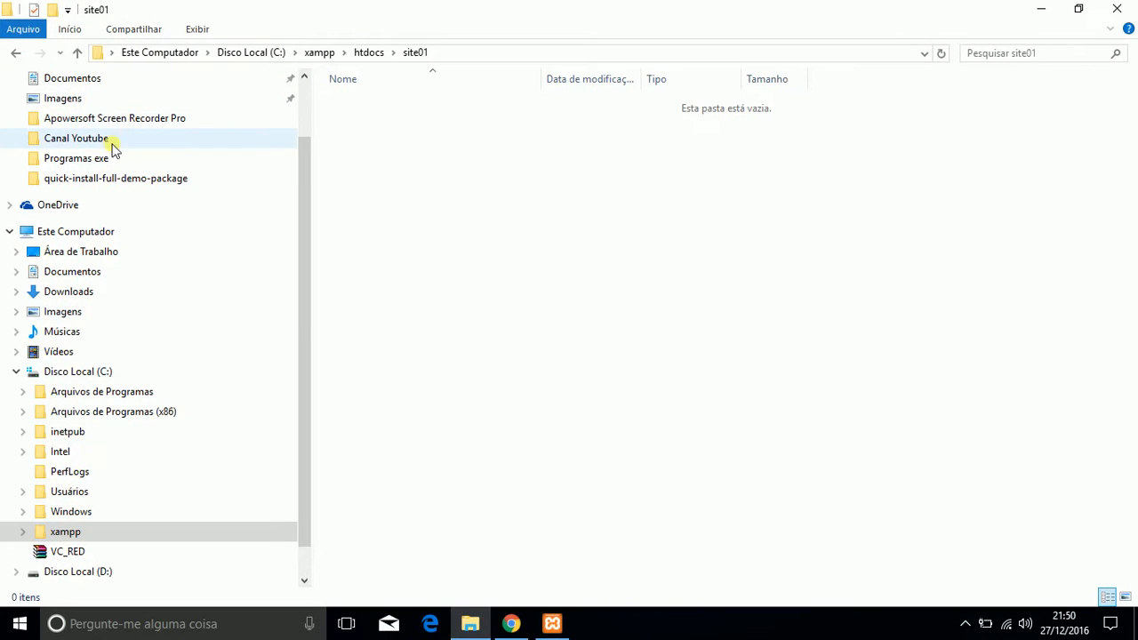
drag(303, 145, 304, 76)
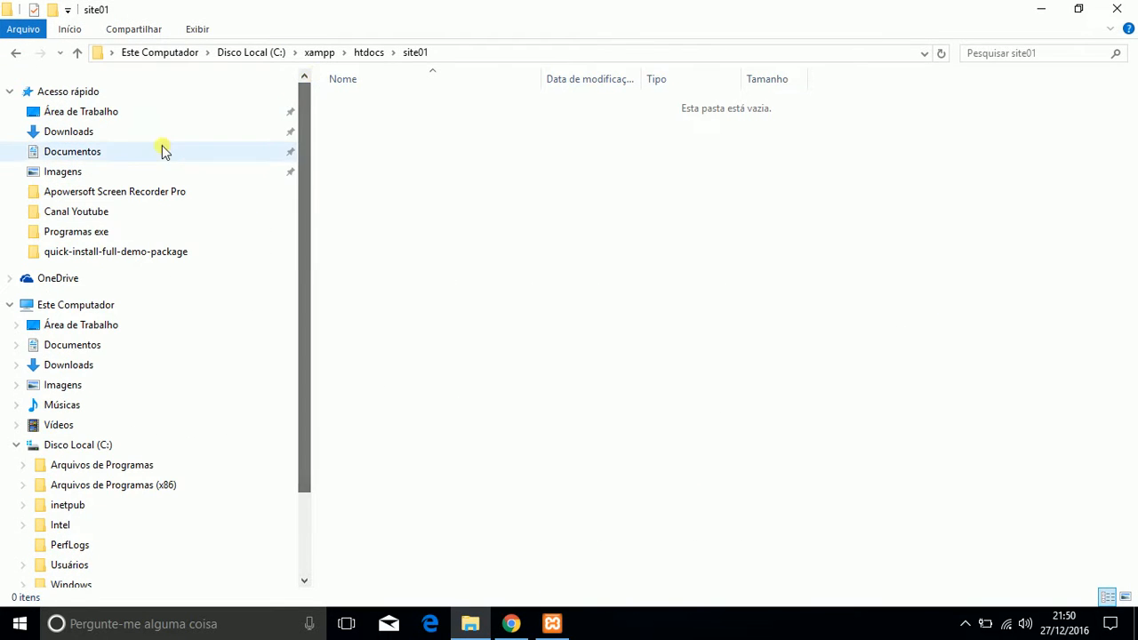
click(93, 137)
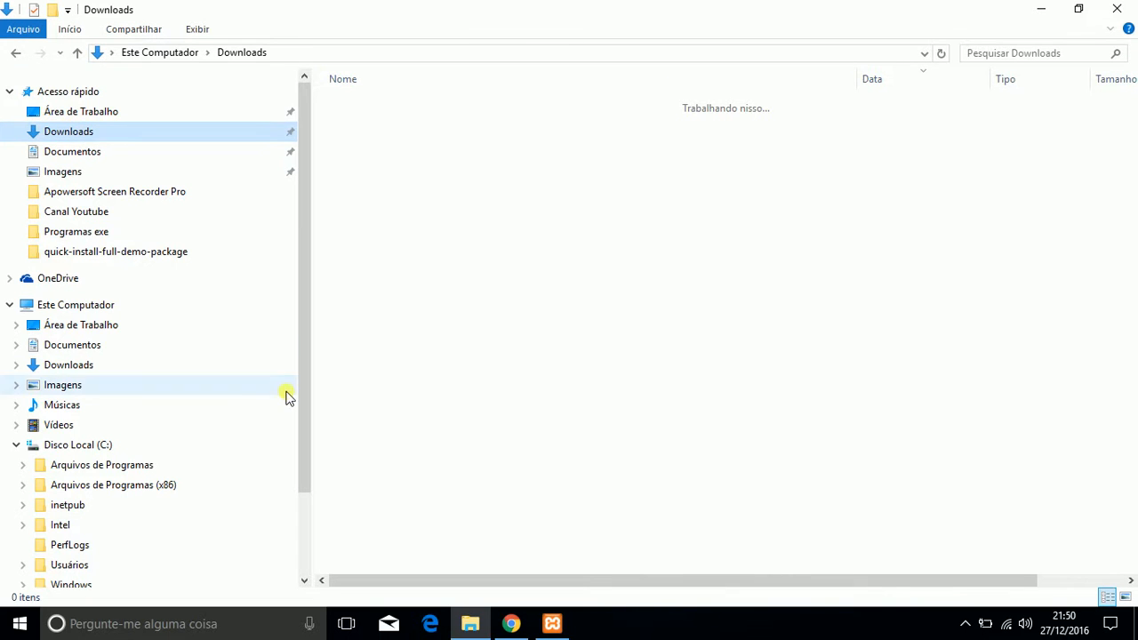
click(90, 133)
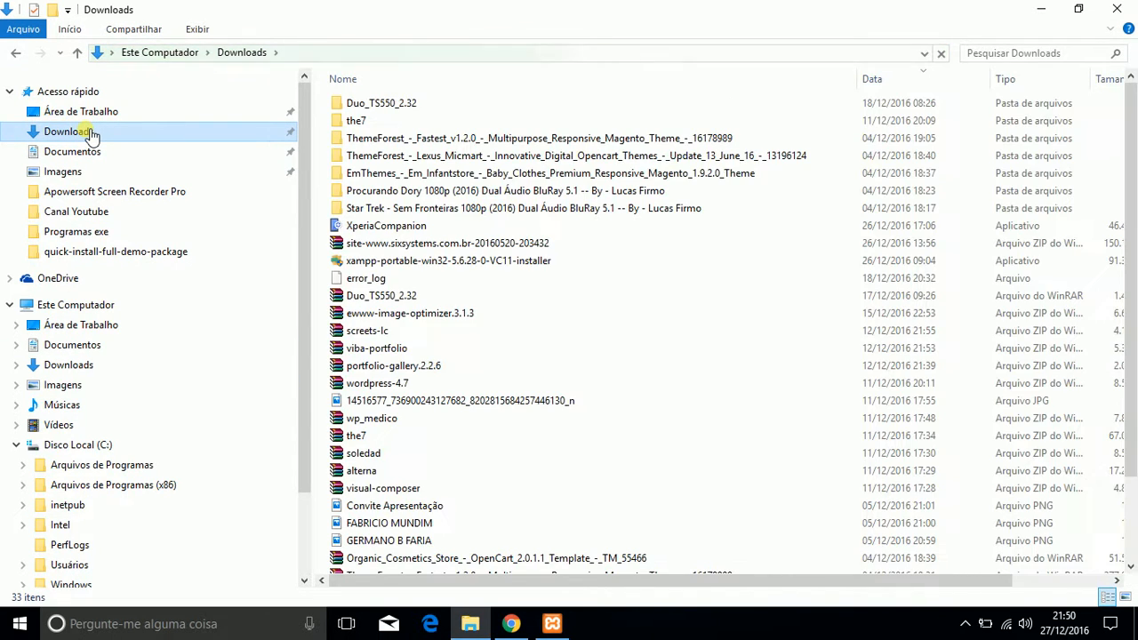
scroll(368, 355, down, 3)
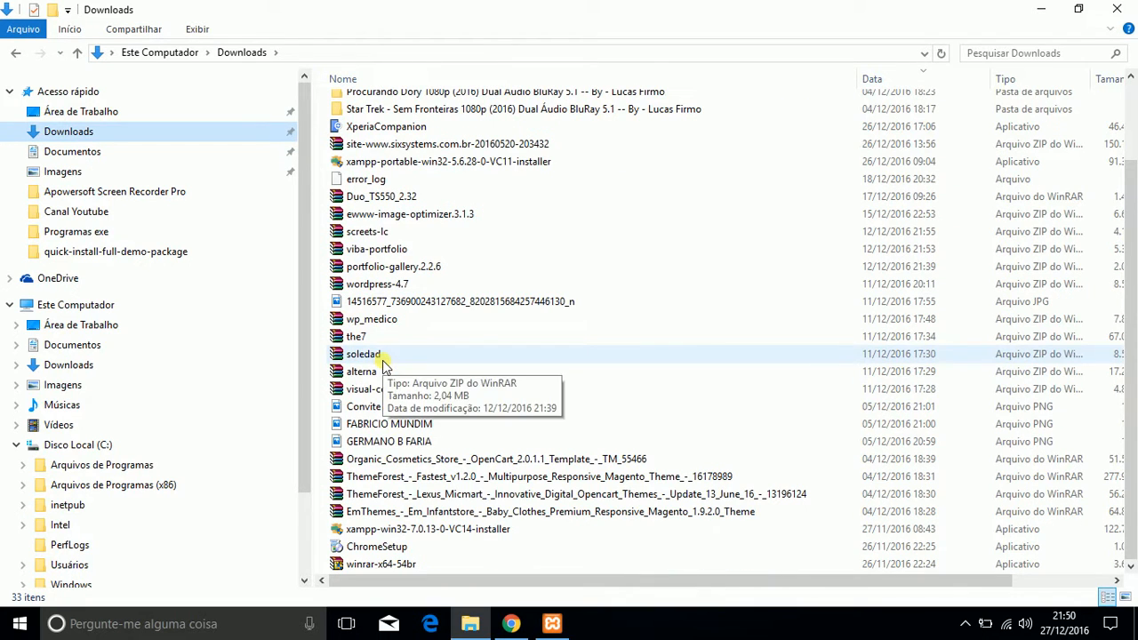
click(375, 283)
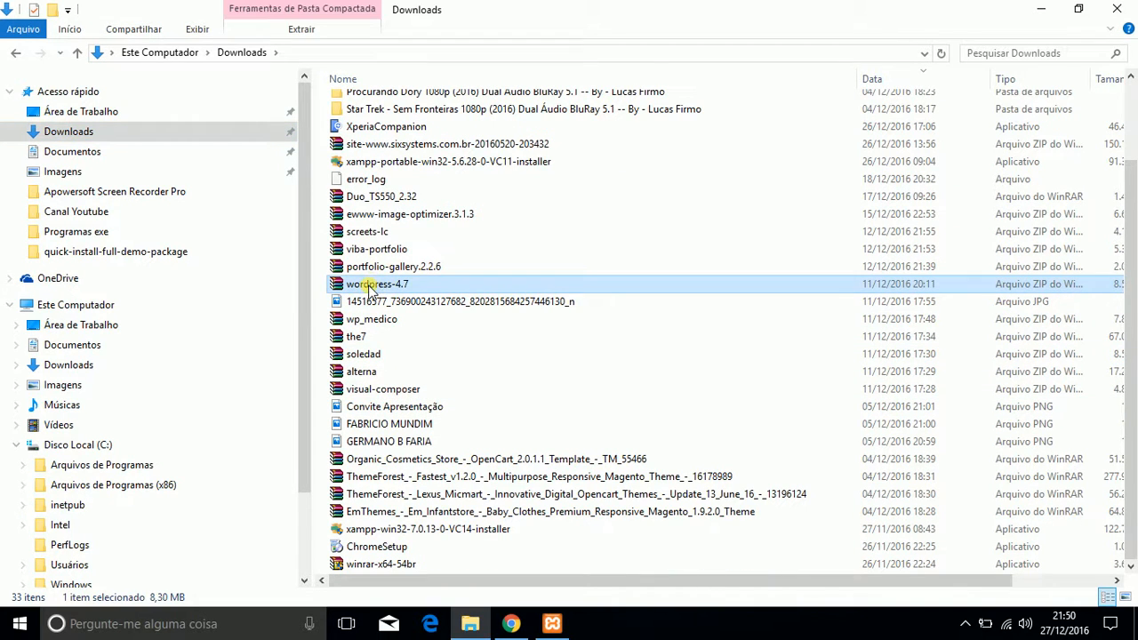
click(368, 285)
click(354, 355)
right_click(352, 289)
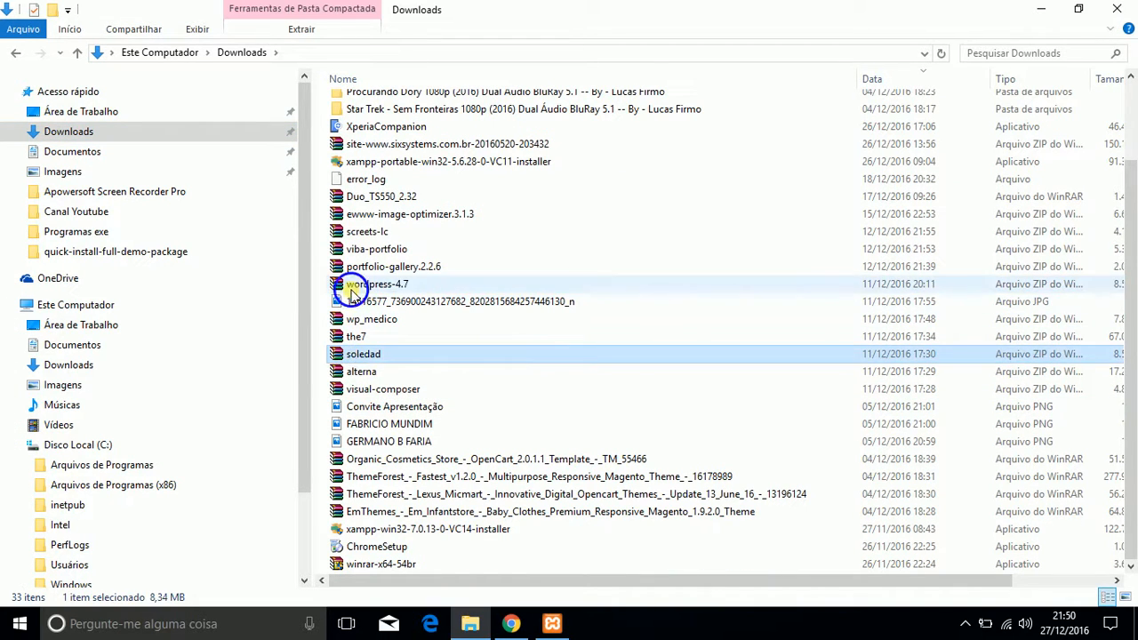
click(401, 308)
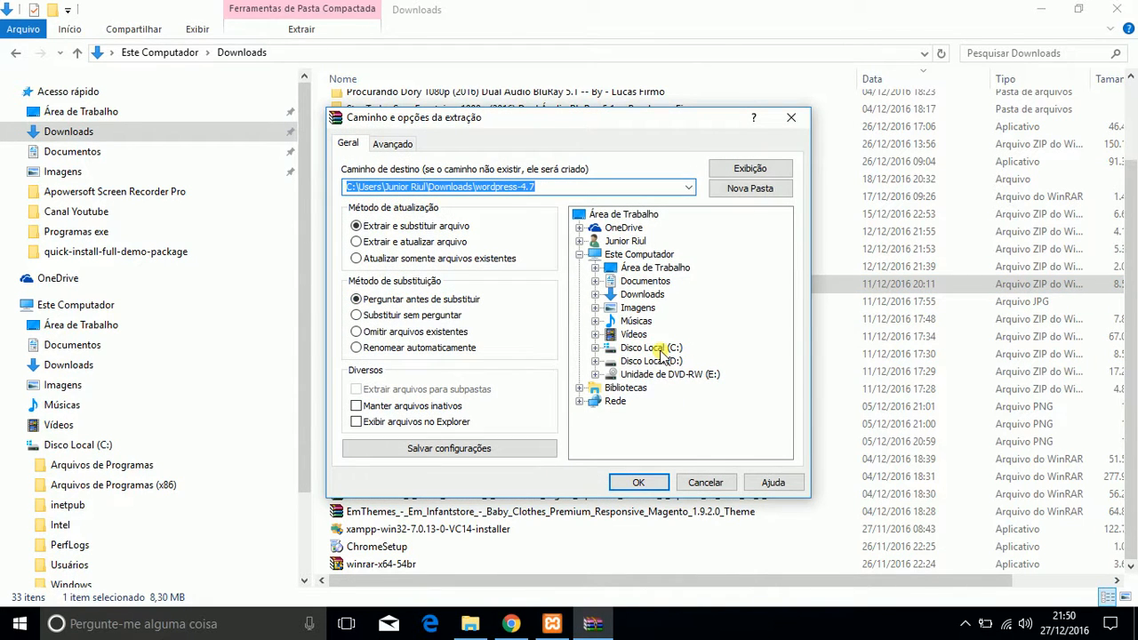
Step: Set the extraction destination to C:\xampp\htdocs\site01 and extract the WordPress archive there
click(658, 349)
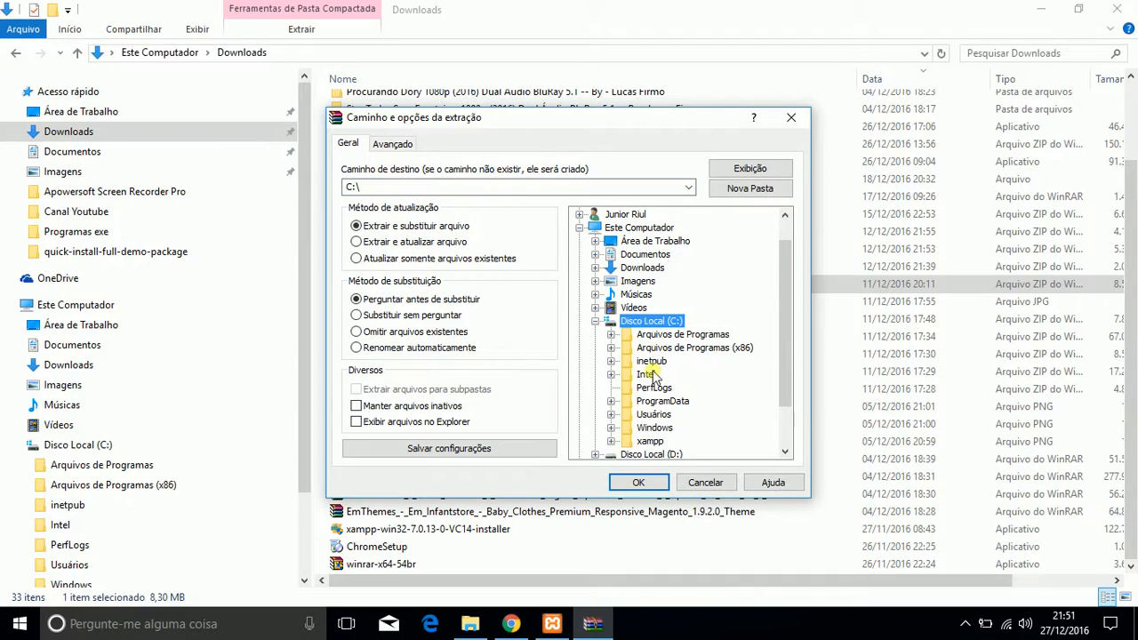
drag(783, 288, 781, 367)
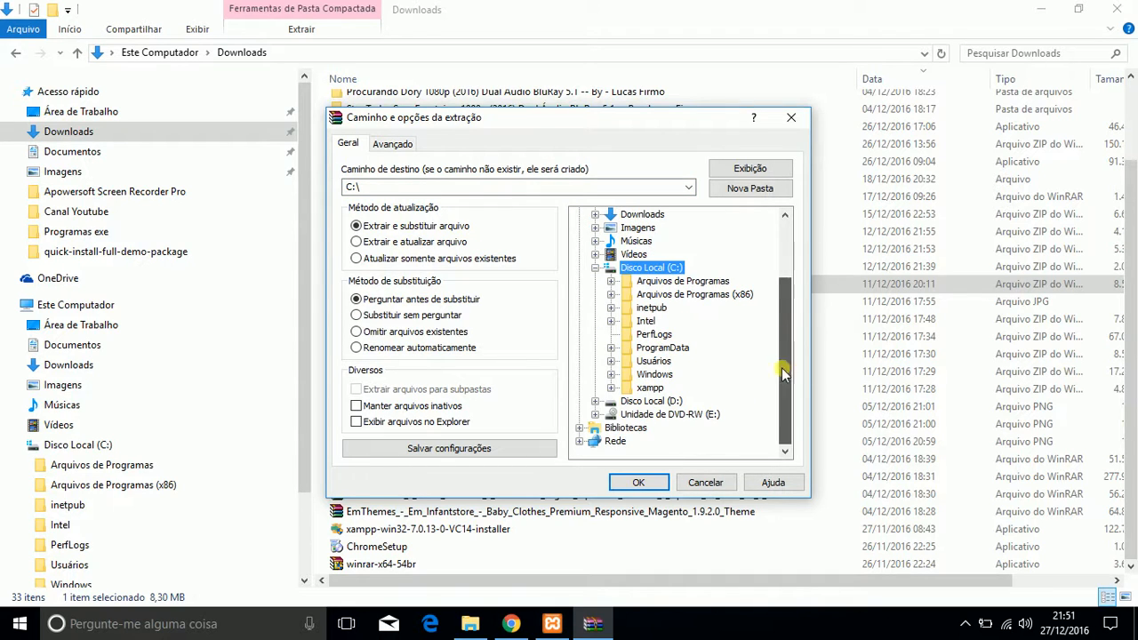
double_click(650, 388)
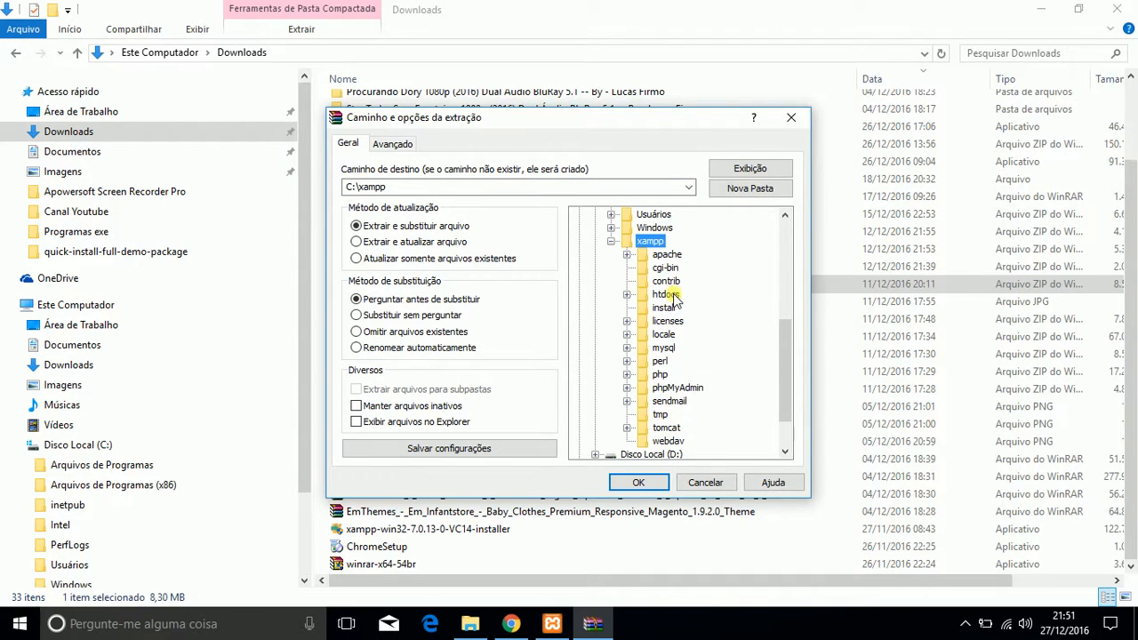
double_click(662, 296)
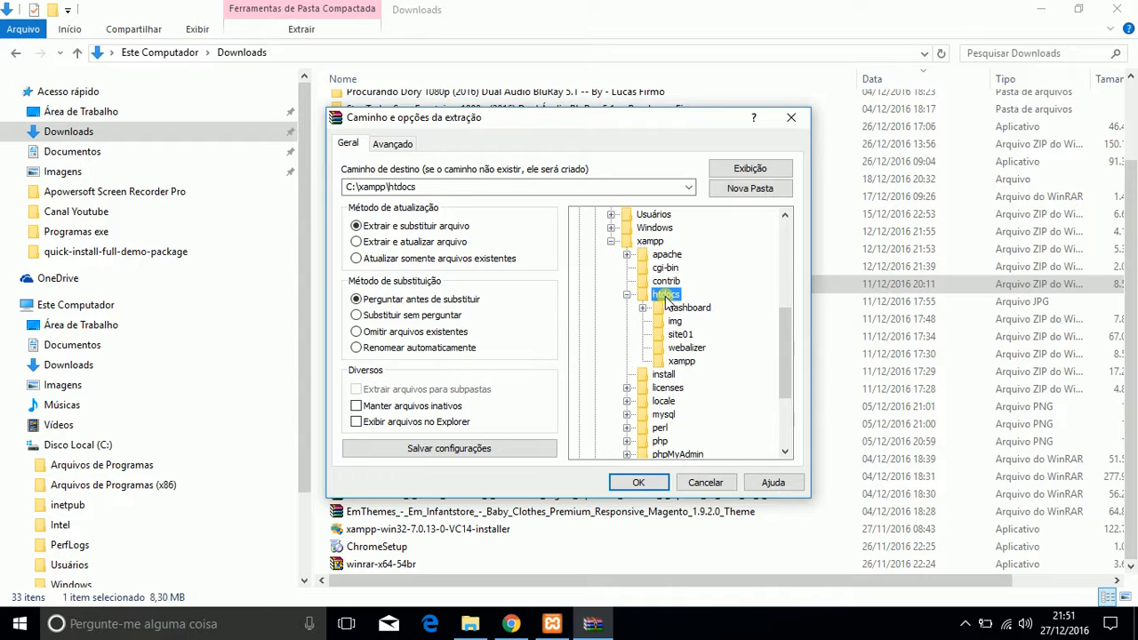
click(692, 335)
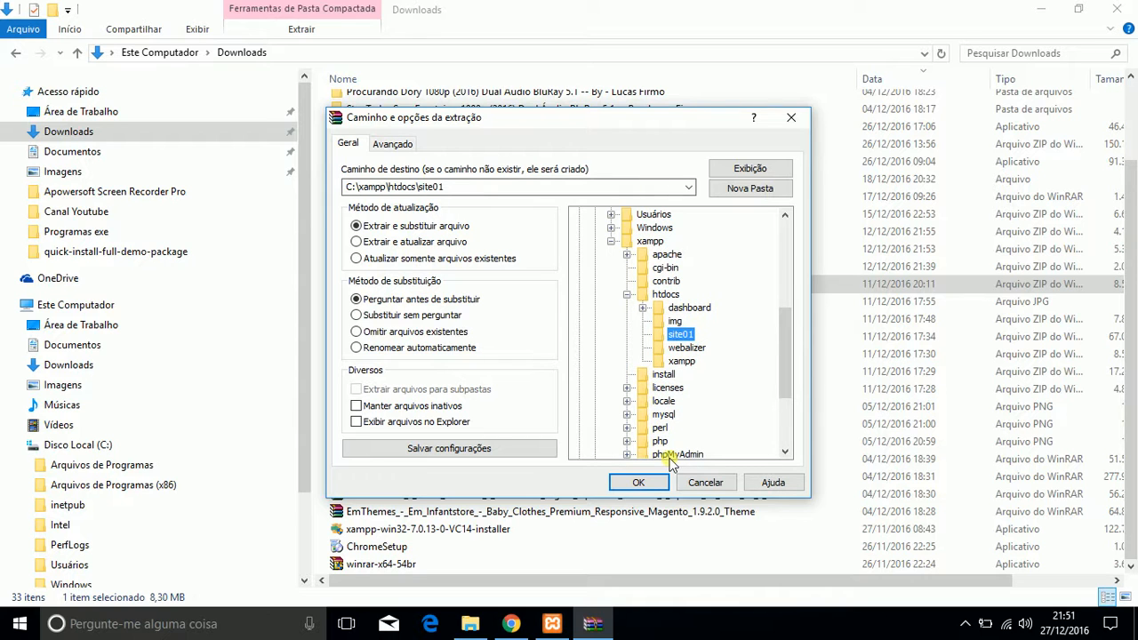
click(638, 482)
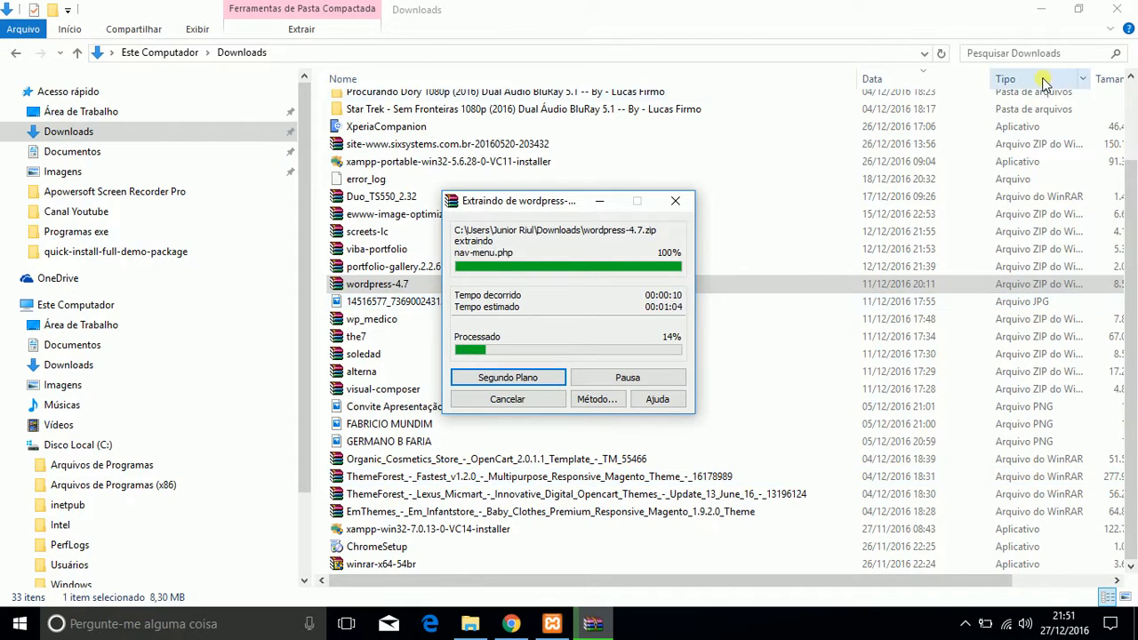
Step: Check the archive's extraction progress from the browser and close the WordPress download page
click(1041, 10)
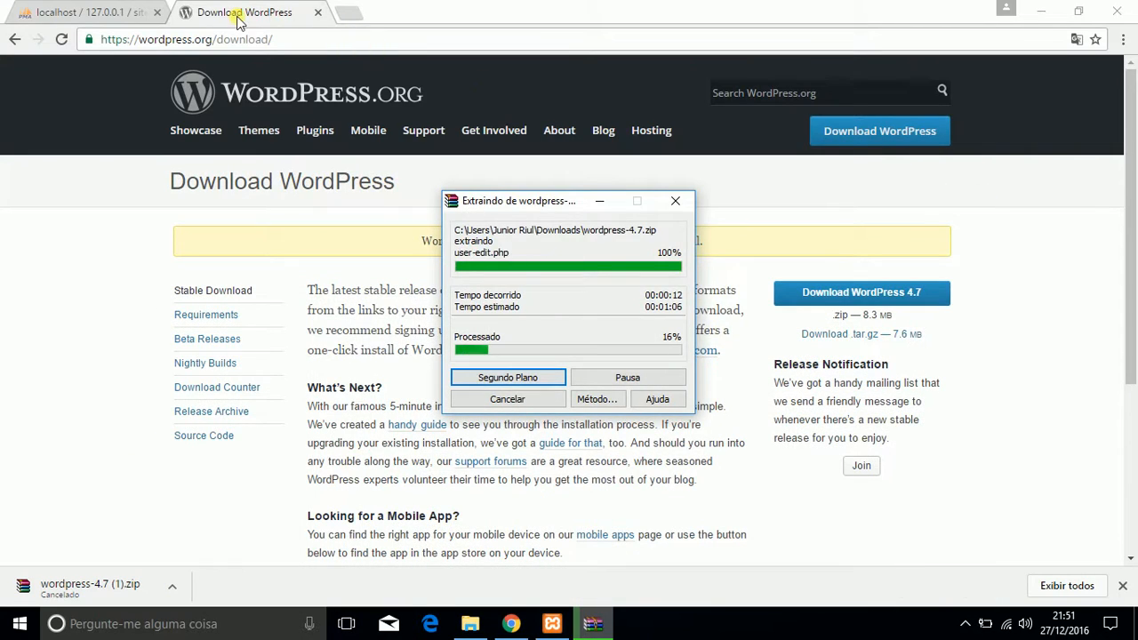
click(98, 12)
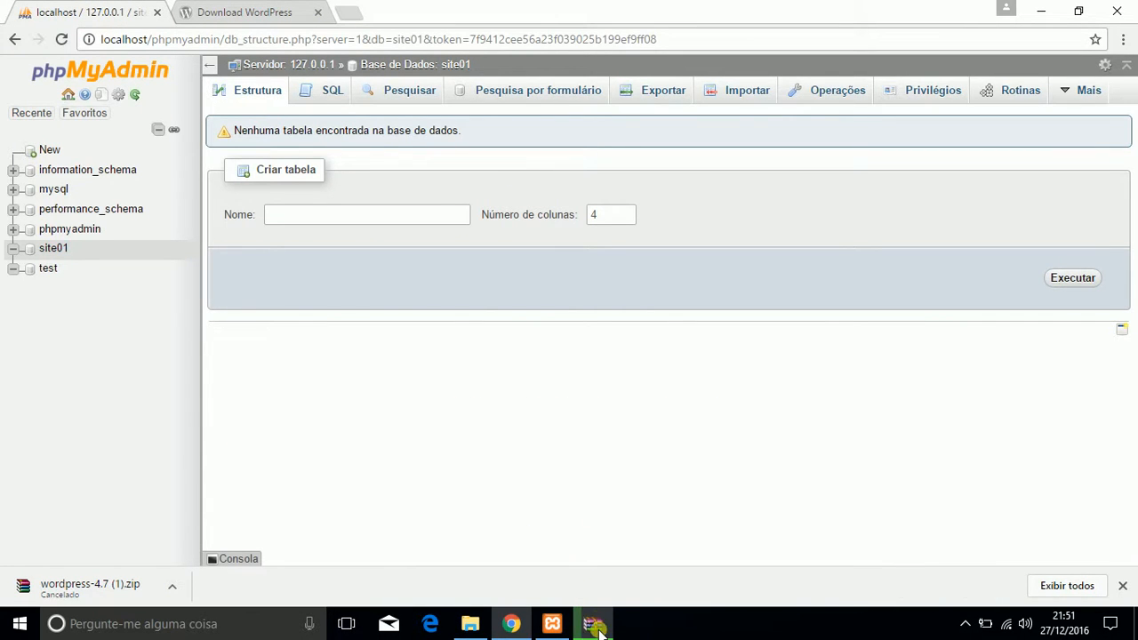
mouse_move(594, 624)
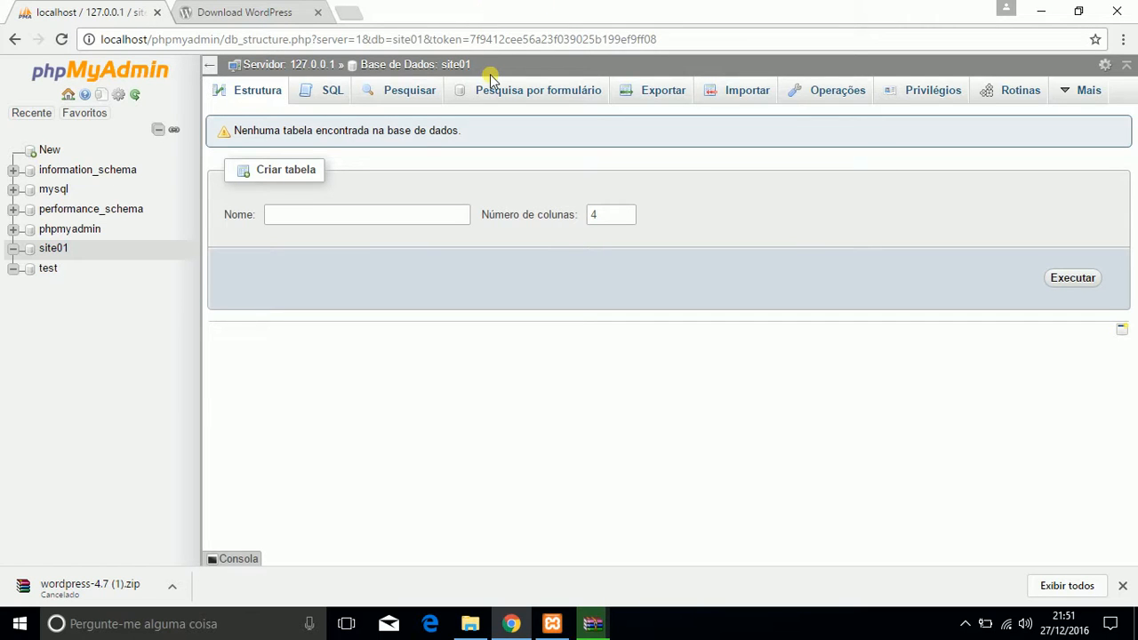
click(596, 624)
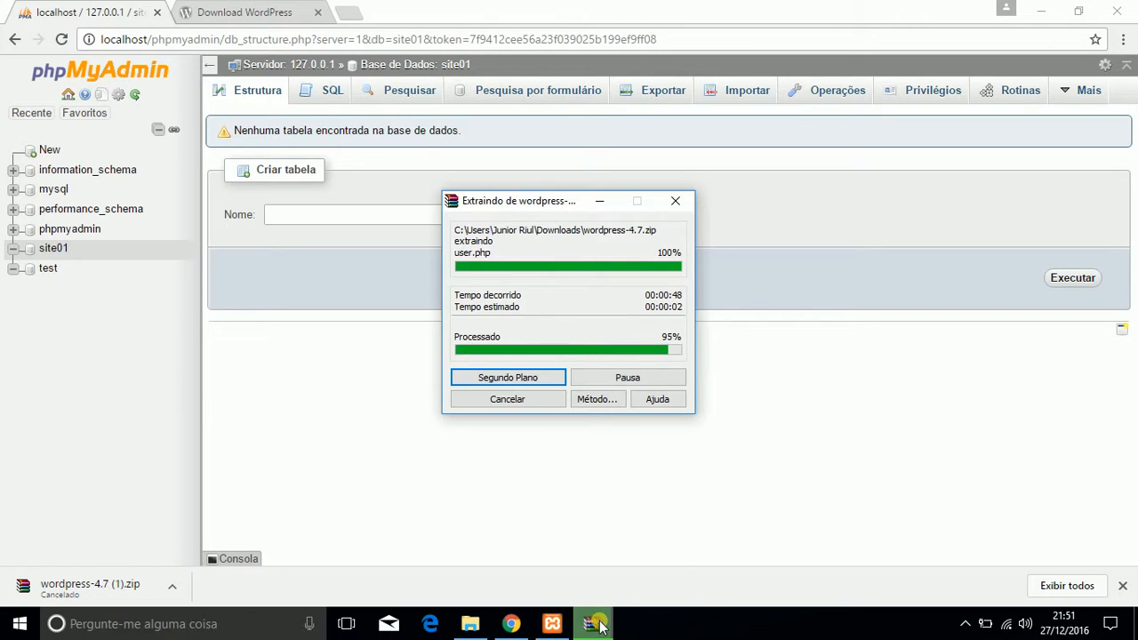
click(302, 14)
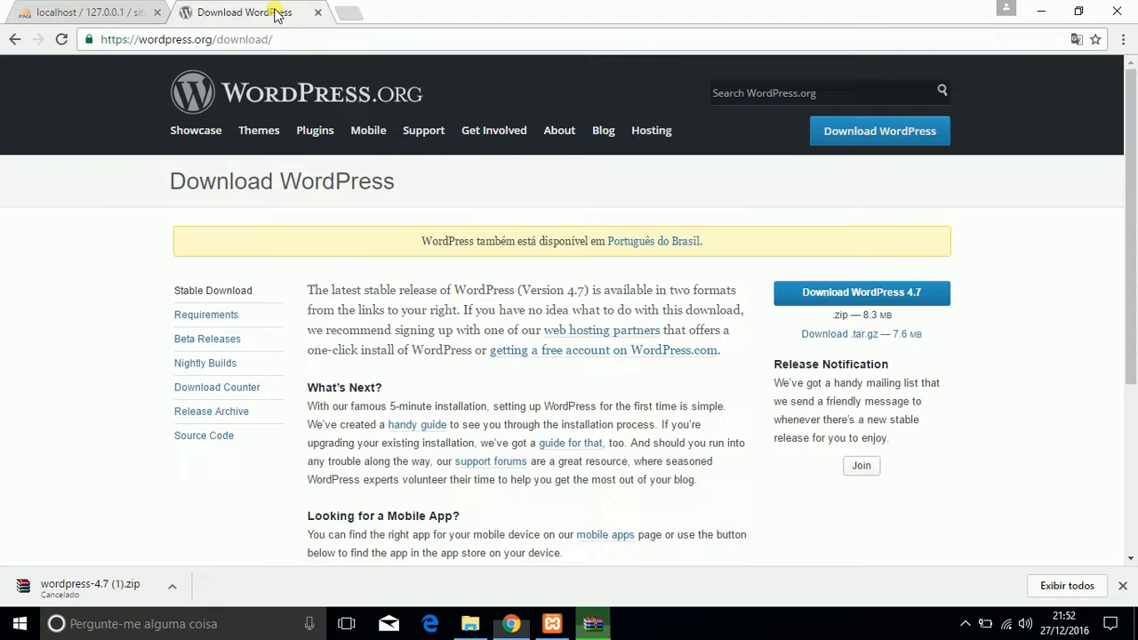
click(317, 14)
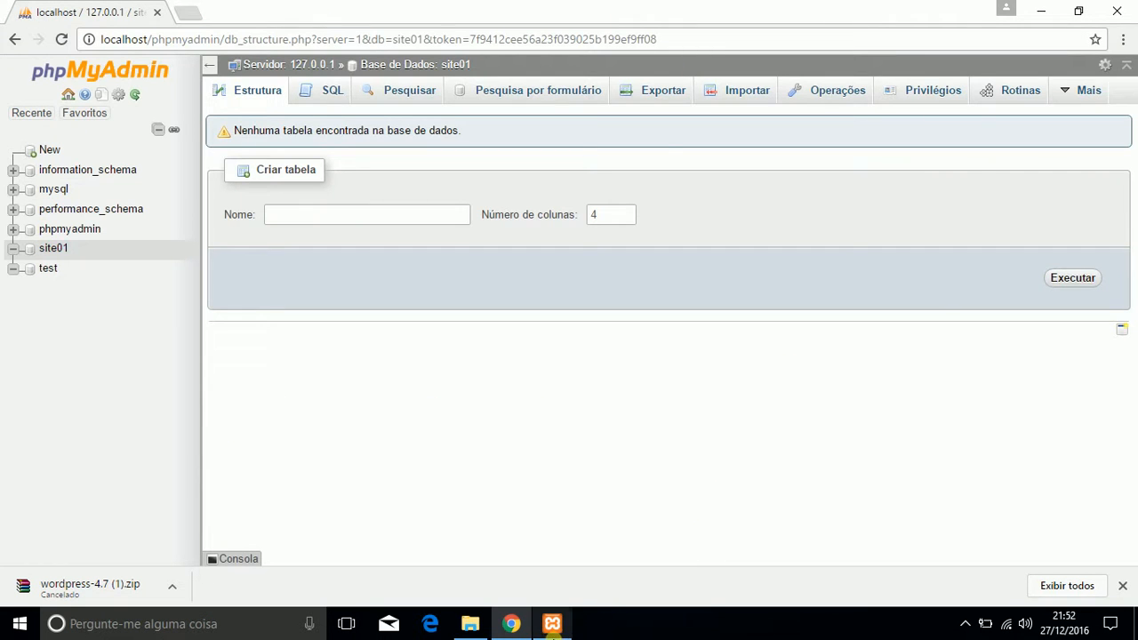
Step: Return to File Explorer and open the C:\xampp\htdocs folder
click(551, 625)
click(551, 625)
click(470, 625)
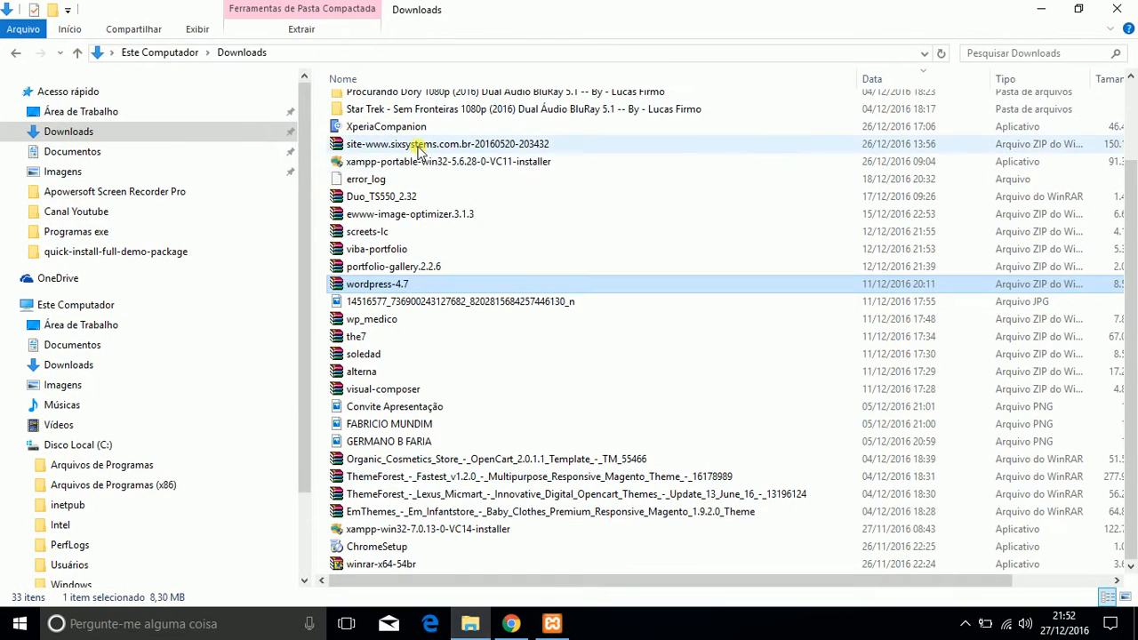
click(101, 442)
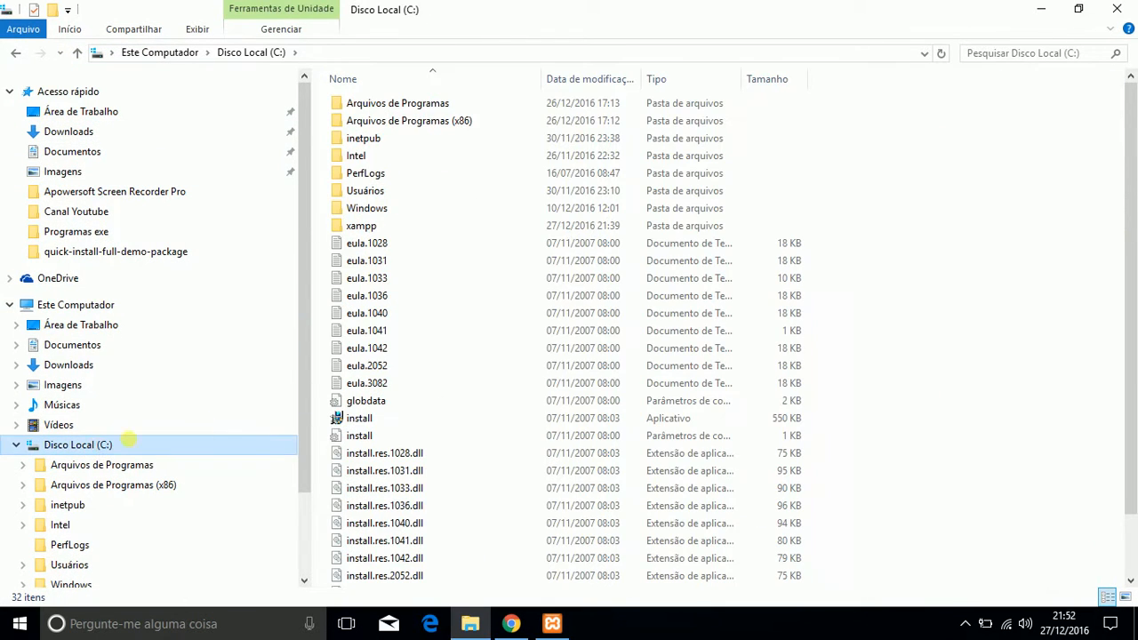
double_click(353, 226)
click(366, 157)
double_click(367, 157)
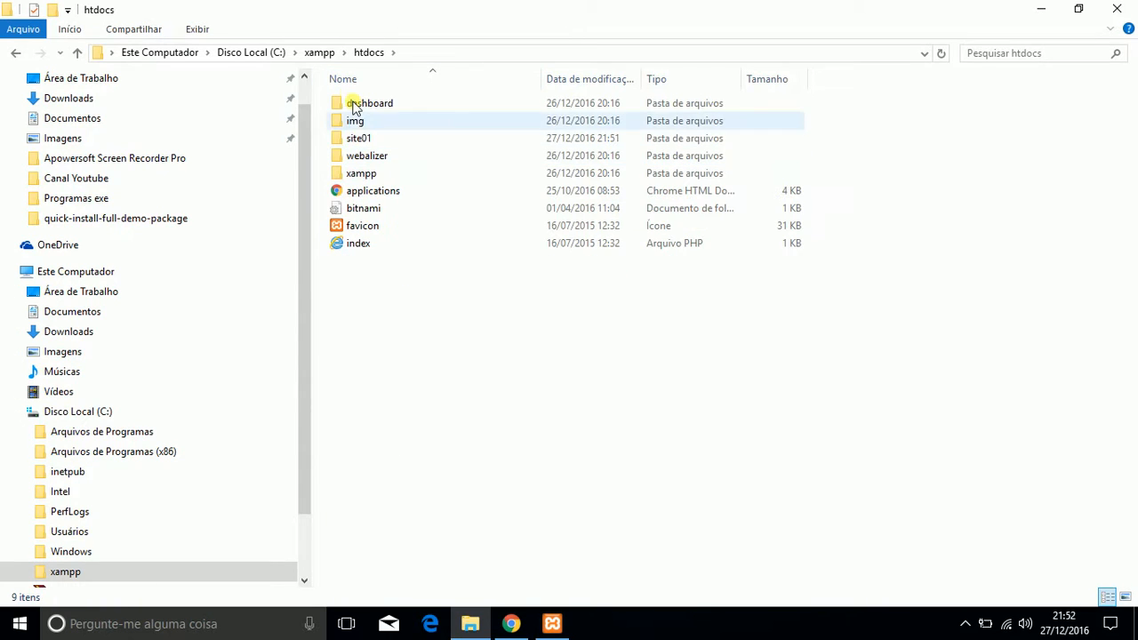
Step: Move all files and folders from C:\xampp\htdocs\site01\wordpress up into the site01 folder
click(365, 140)
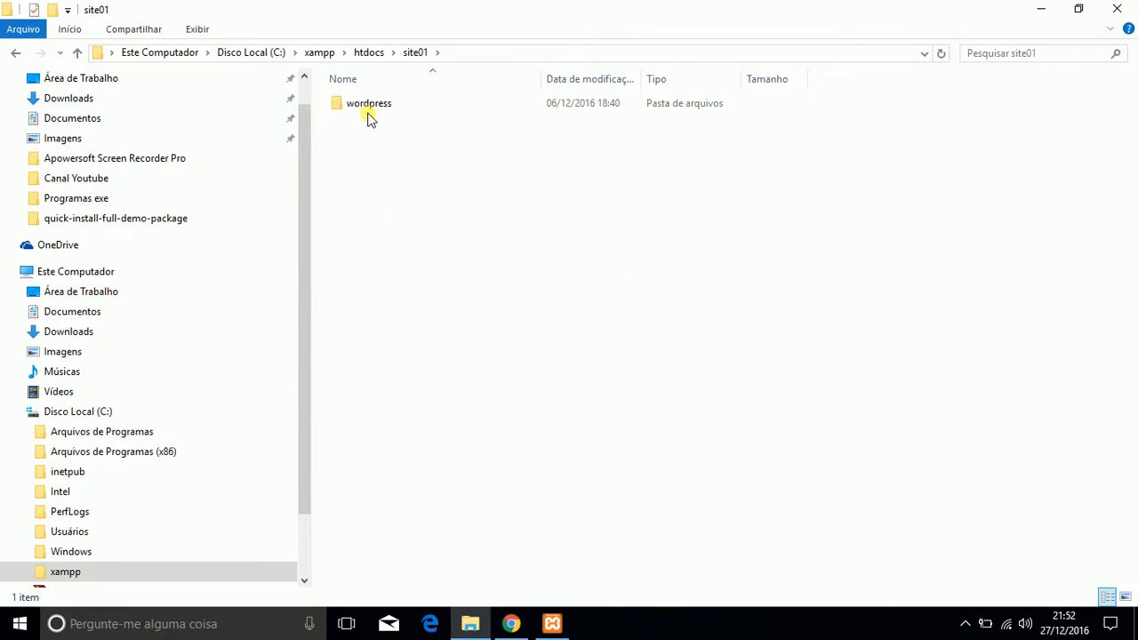
click(368, 110)
click(396, 307)
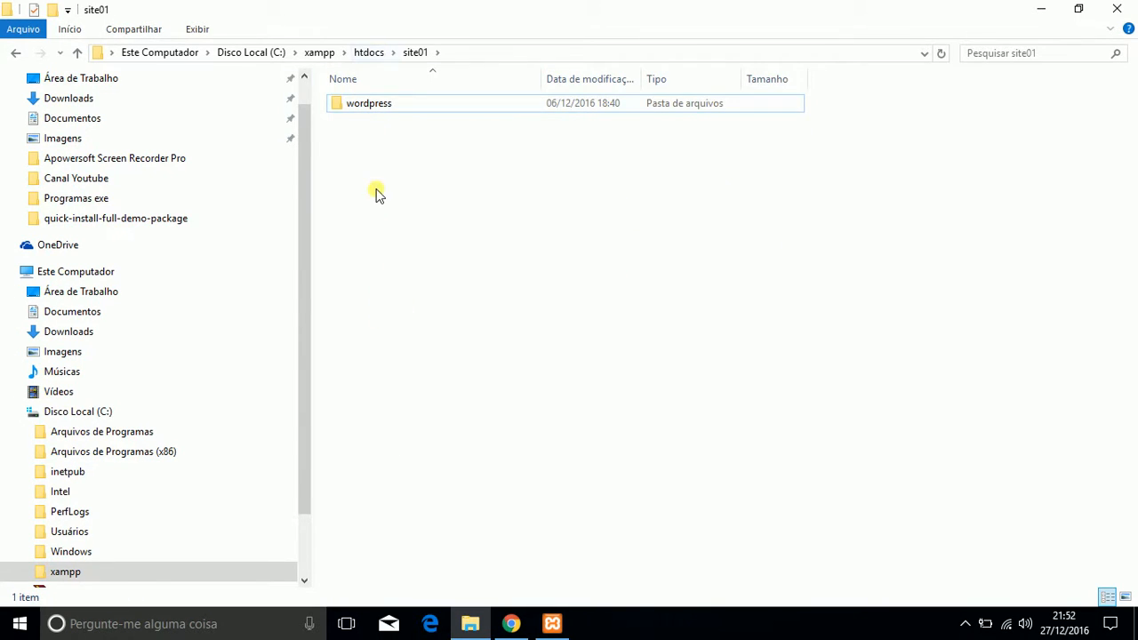
double_click(365, 108)
drag(509, 482, 354, 99)
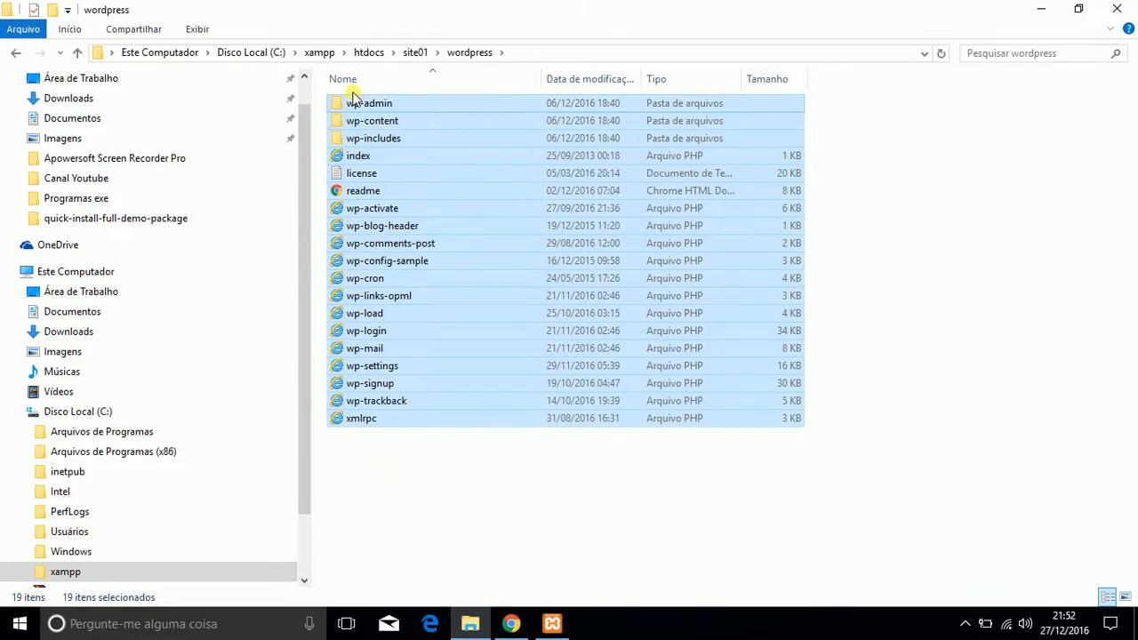
click(416, 51)
key(ctrl+v)
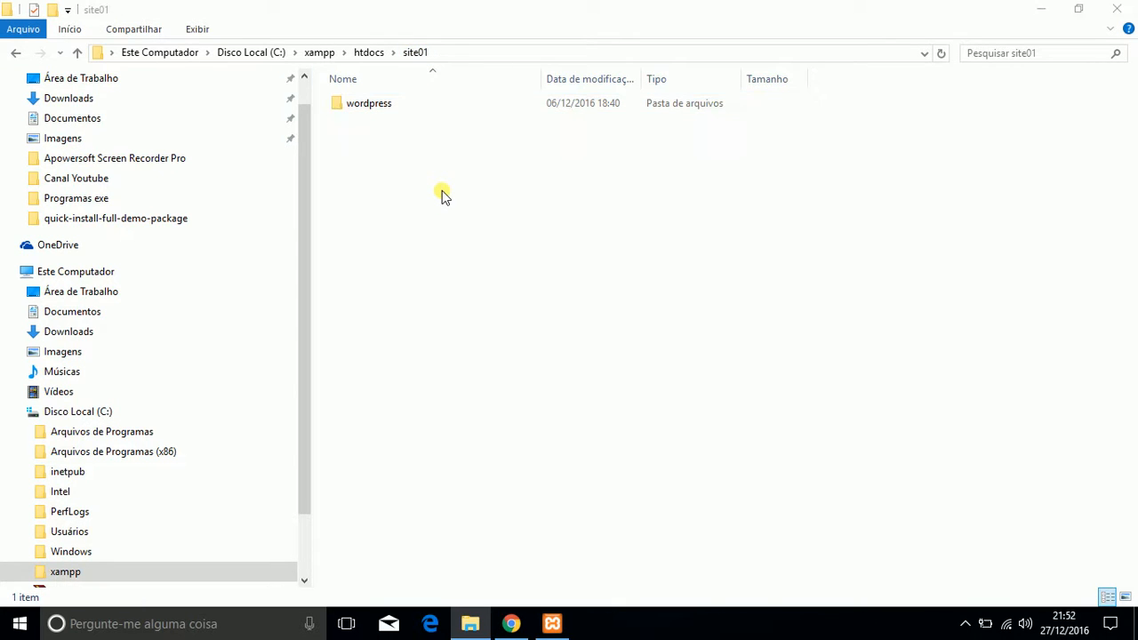
Step: Check the contents of the wordpress subfolder and delete that subfolder from site01
click(378, 103)
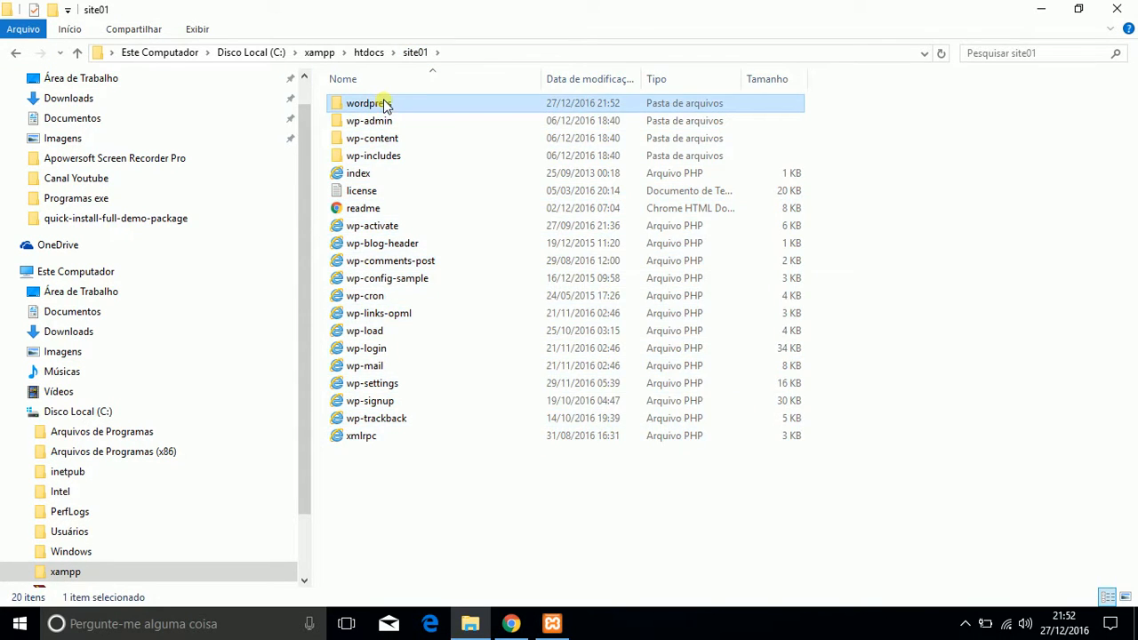
double_click(373, 103)
click(16, 54)
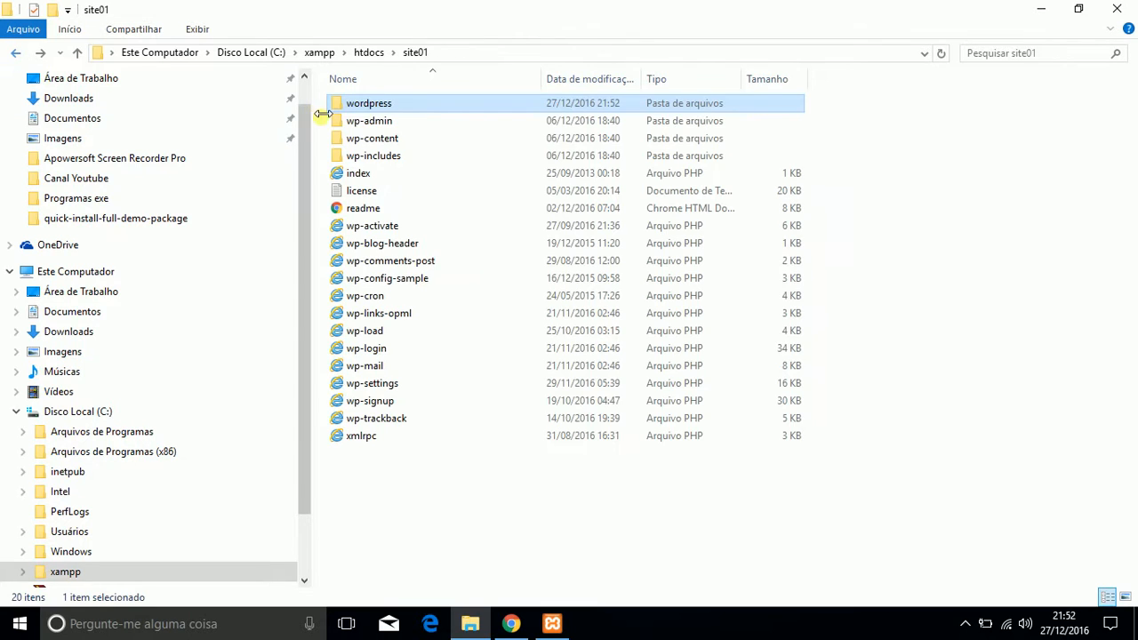
click(372, 108)
click(371, 155)
click(356, 108)
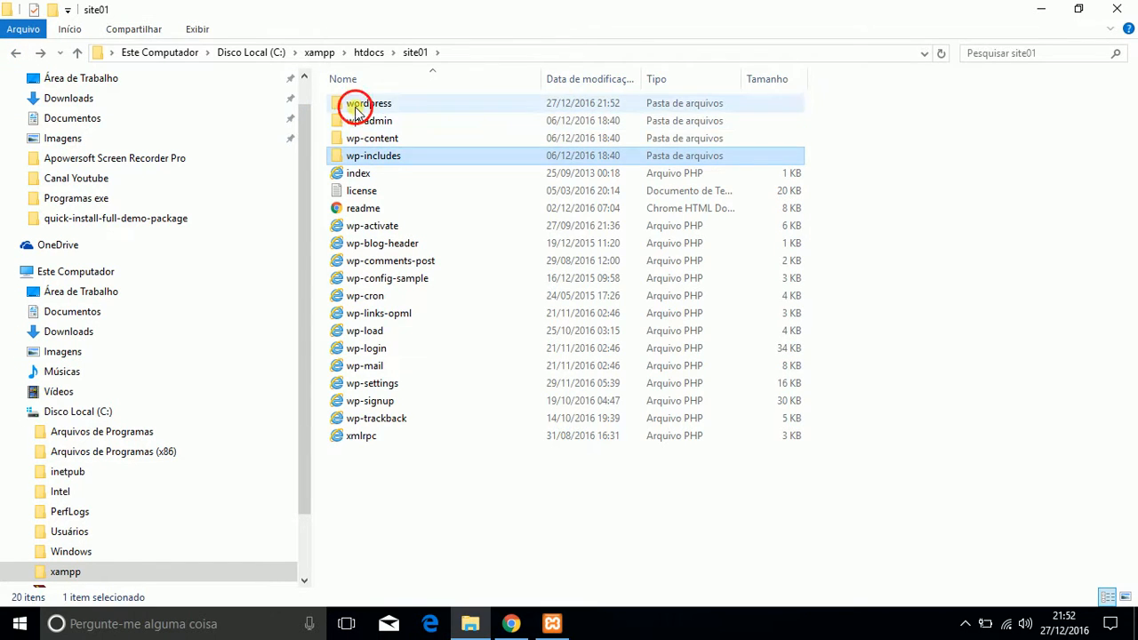
key(Delete)
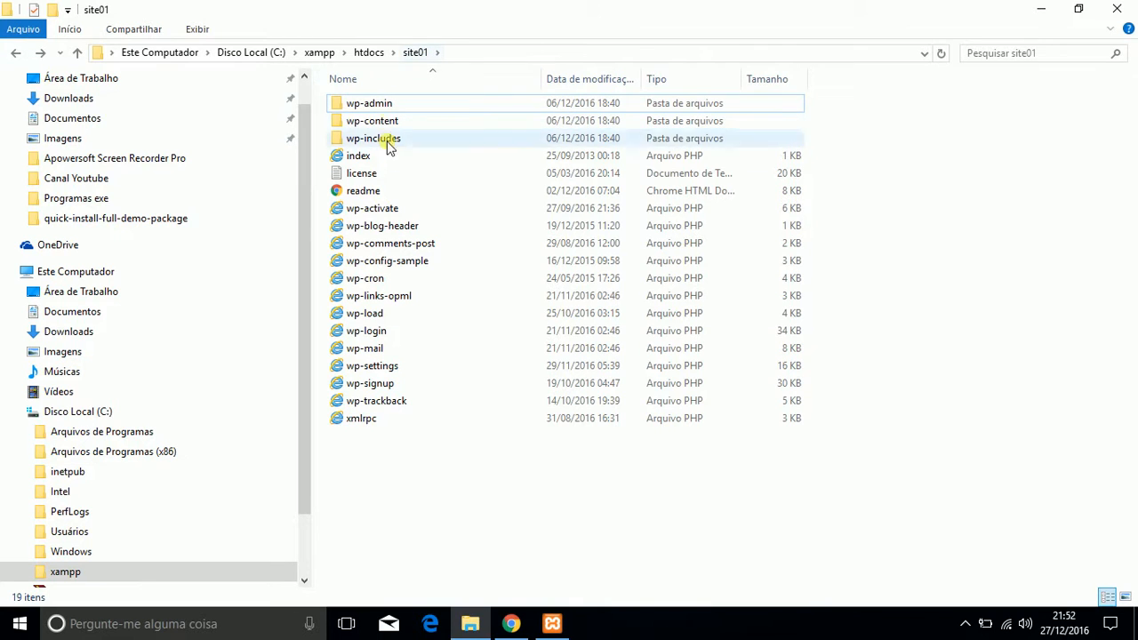
Step: Switch to Chrome and load localhost/site01 in a new tab
click(511, 623)
click(189, 10)
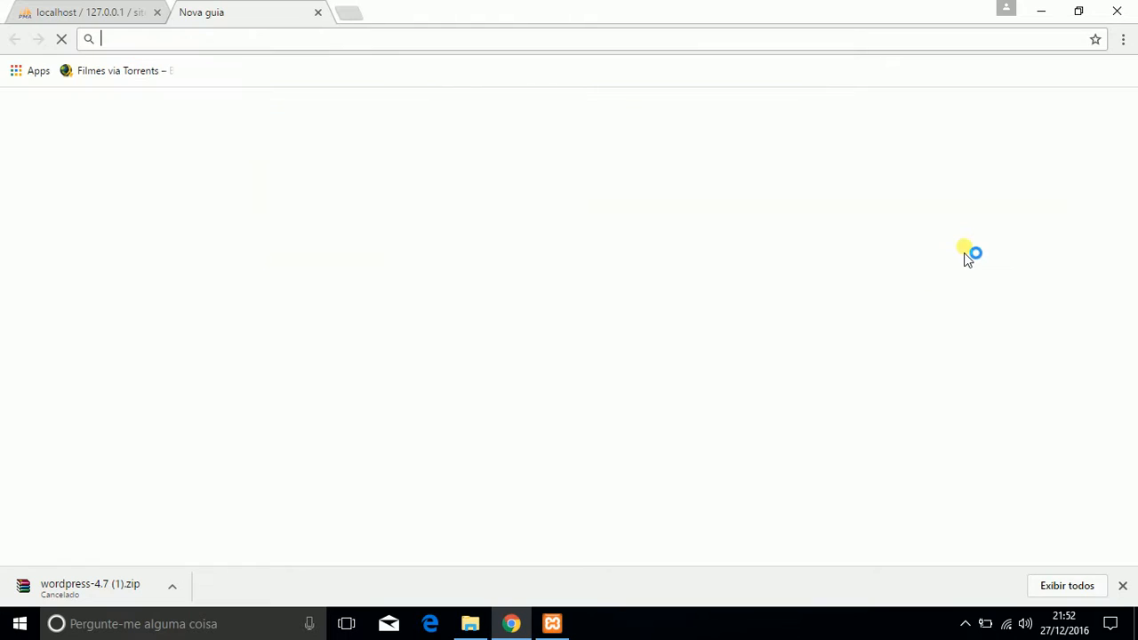
text(lo)
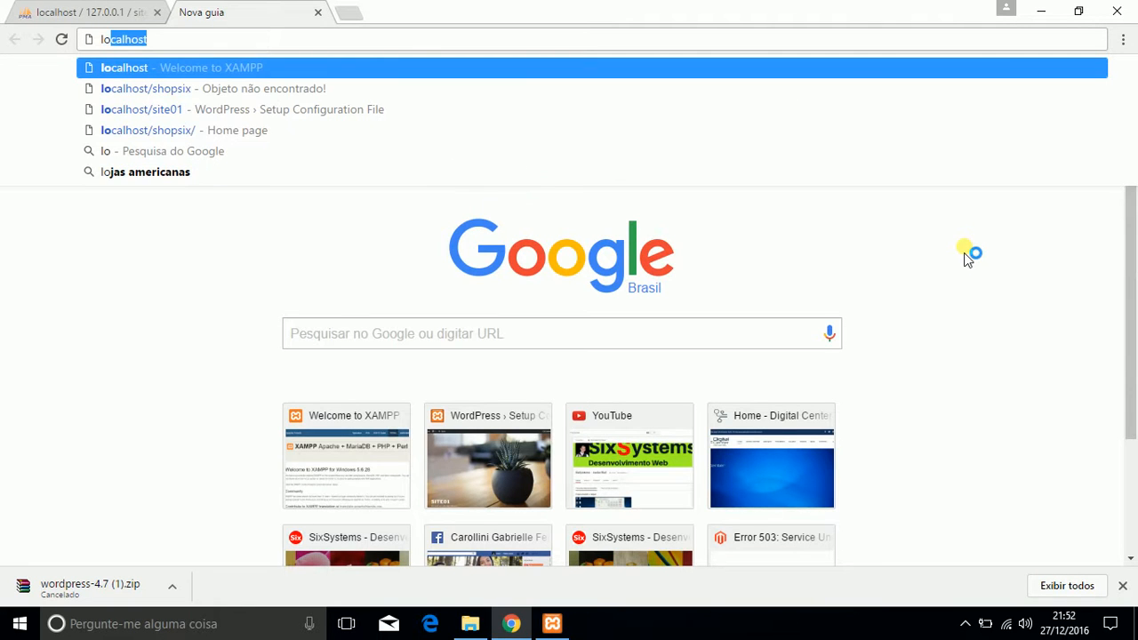
key(Right)
text(/)
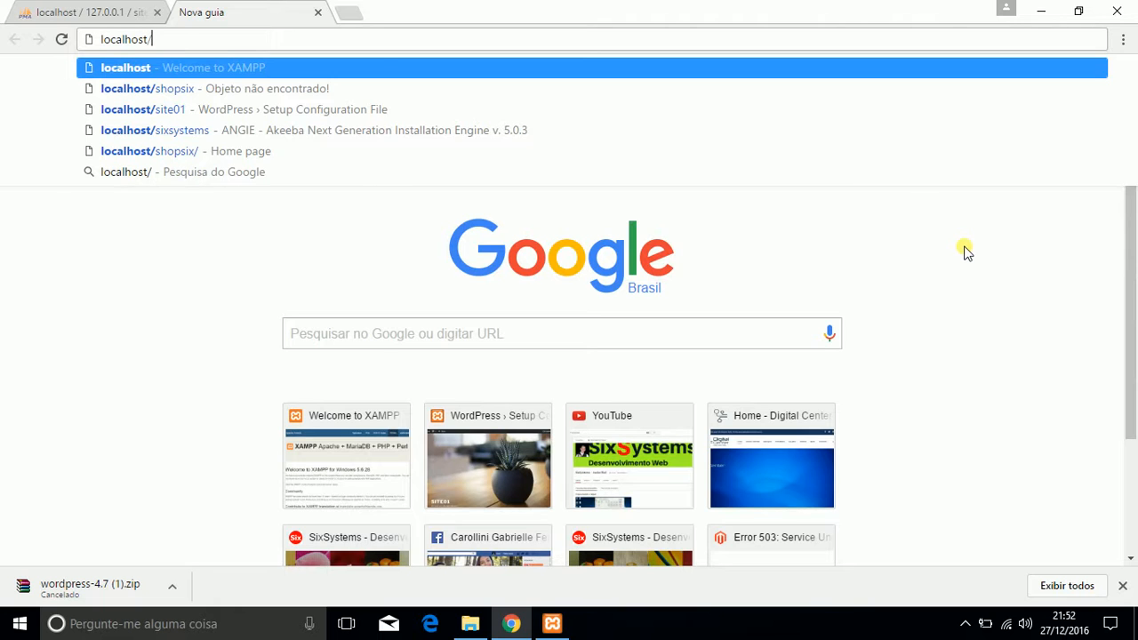
text(site01)
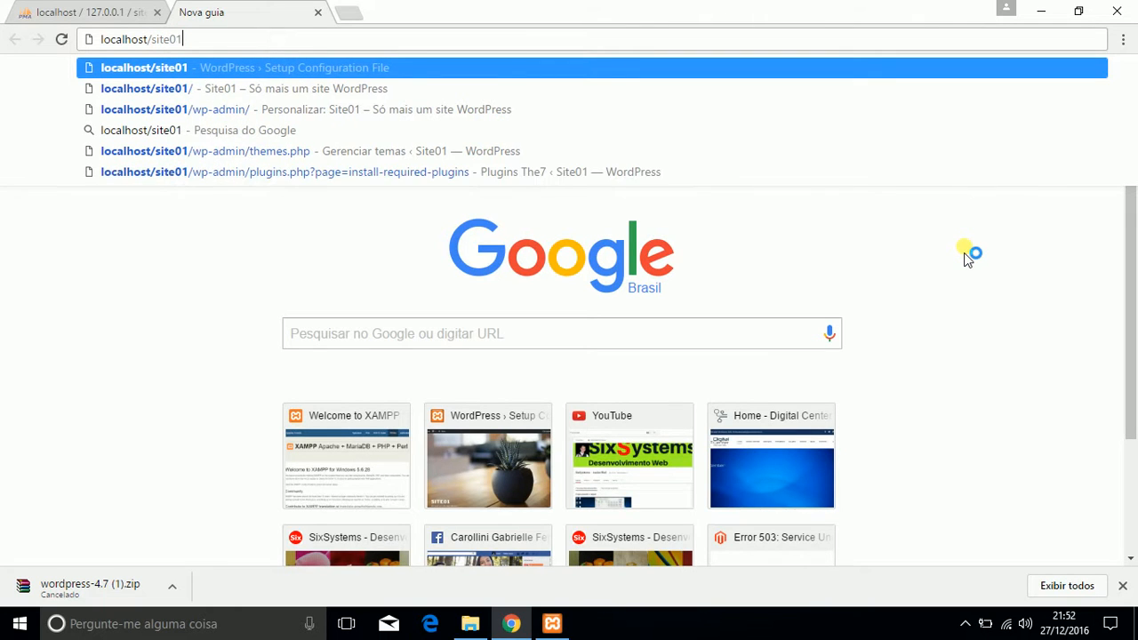
key(Return)
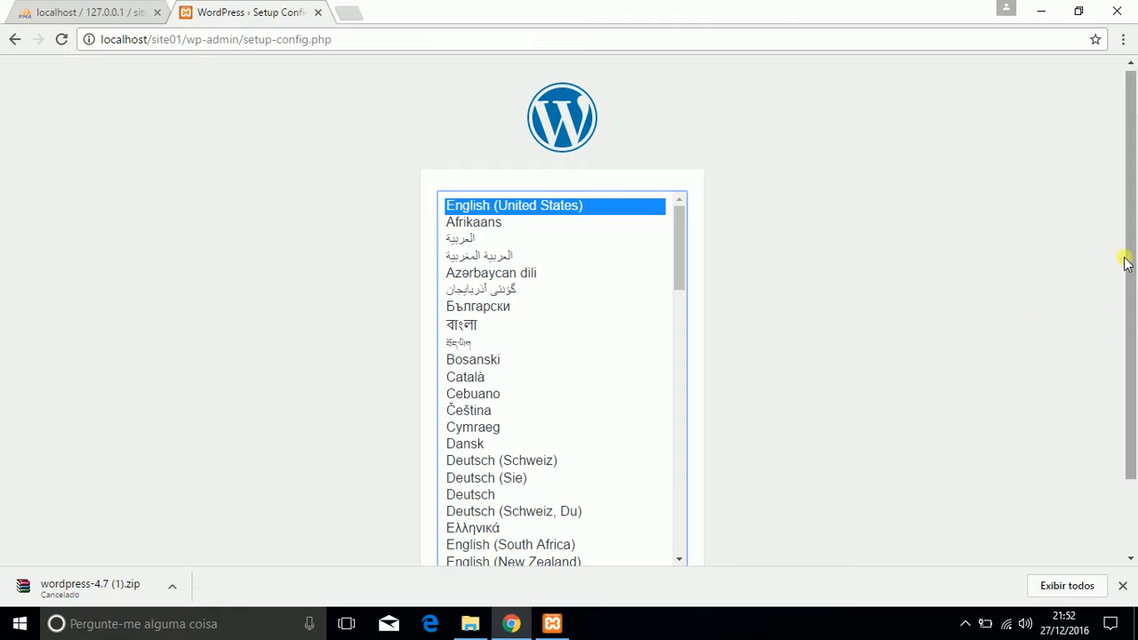
Step: Choose Português do Brasil as the WordPress installation language and continue
drag(1130, 246, 1136, 449)
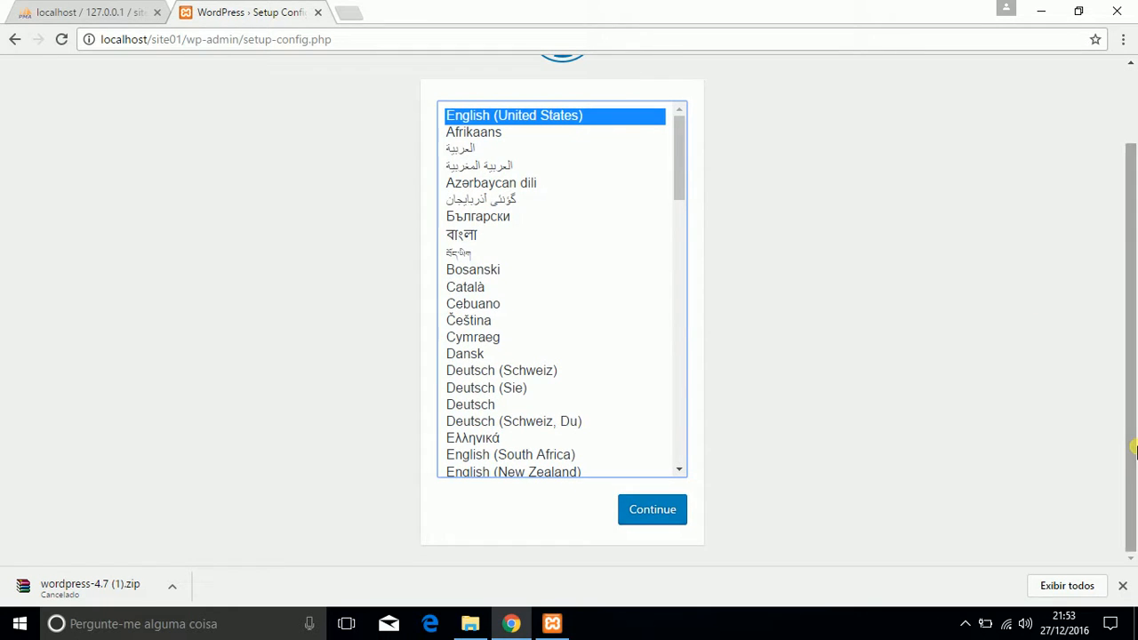
mouse_move(677, 133)
mouse_down()
mouse_move(711, 427)
mouse_move(697, 125)
mouse_up()
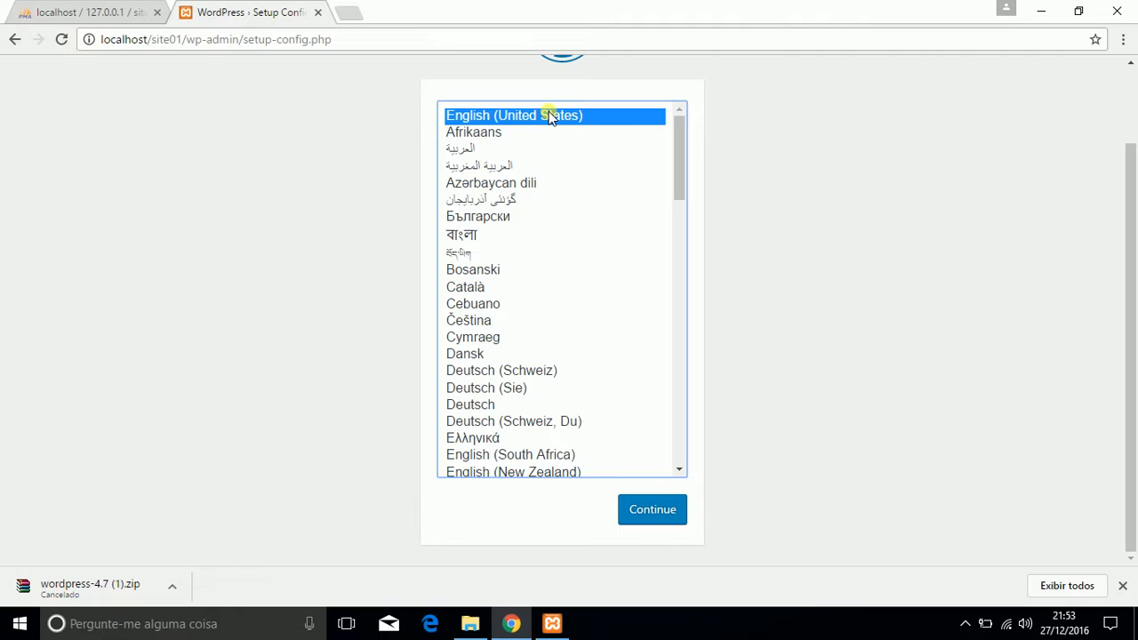
click(652, 508)
mouse_move(682, 129)
mouse_down()
mouse_move(682, 420)
mouse_move(666, 170)
mouse_move(678, 112)
mouse_up()
drag(681, 145, 678, 122)
key(p)
drag(680, 311, 664, 372)
click(543, 305)
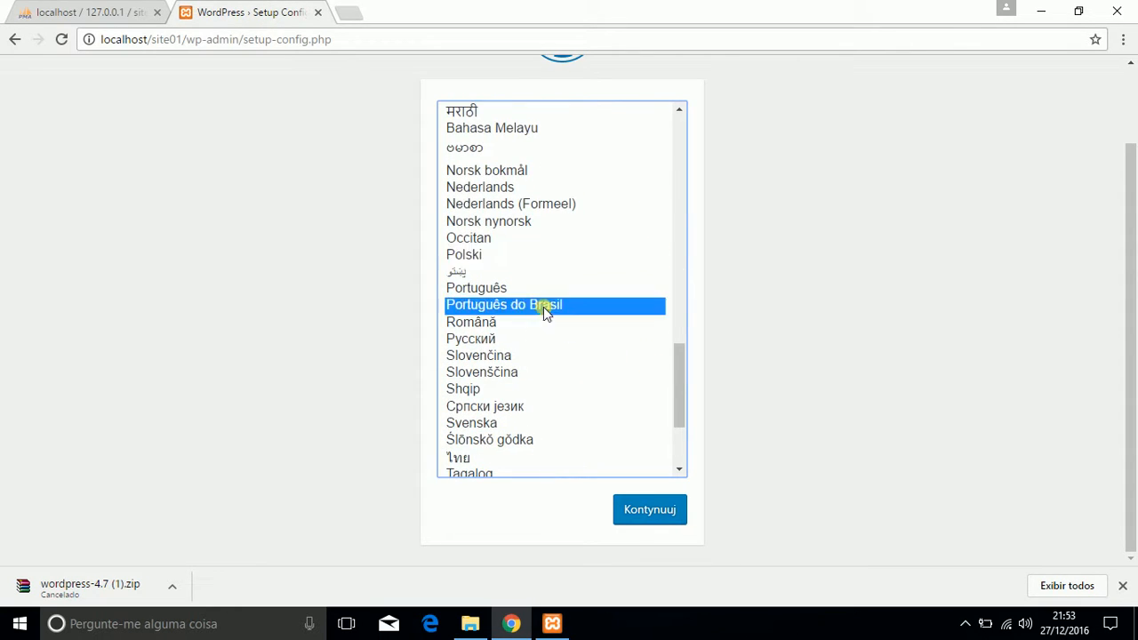
click(646, 509)
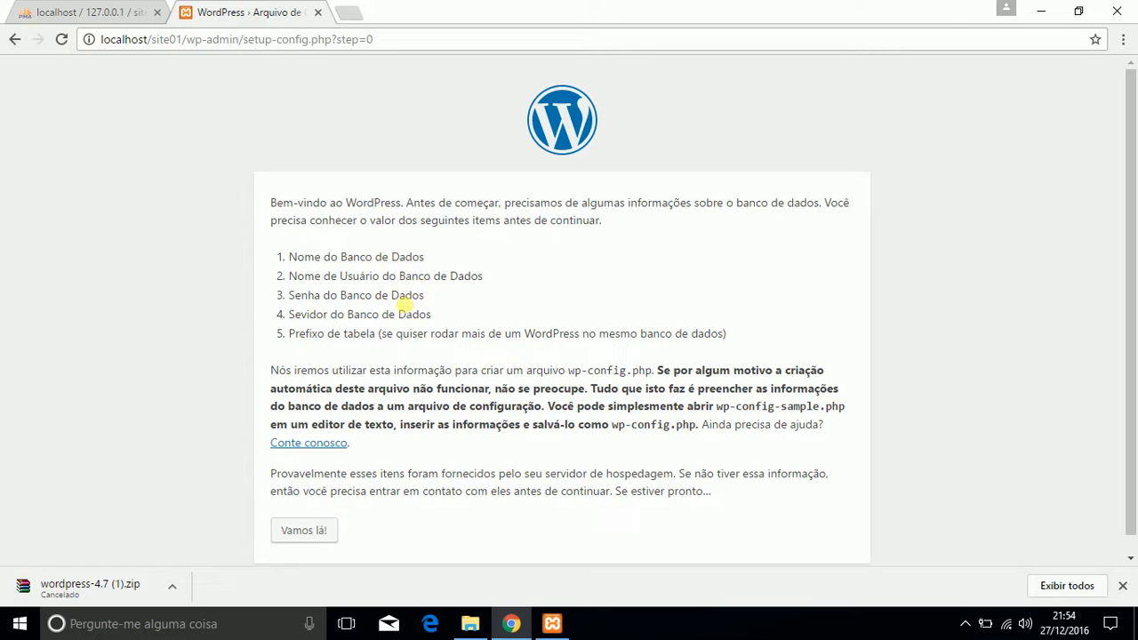
Step: Proceed to the database connection form, check the database in phpMyAdmin, and set the database name to site01
scroll(409, 305, down, 1)
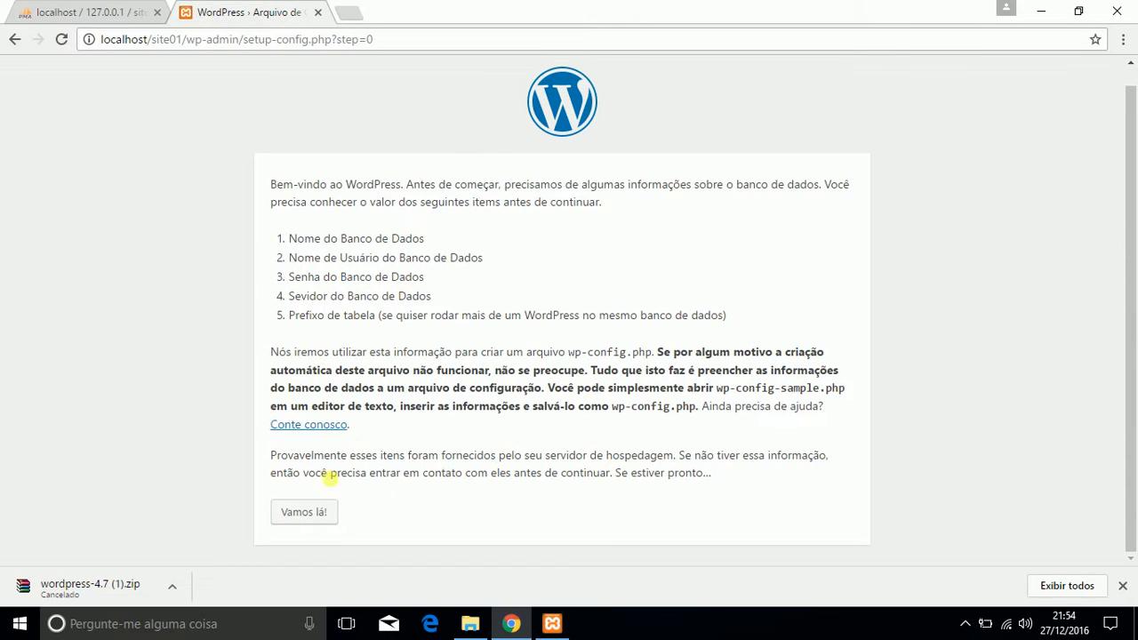
click(304, 514)
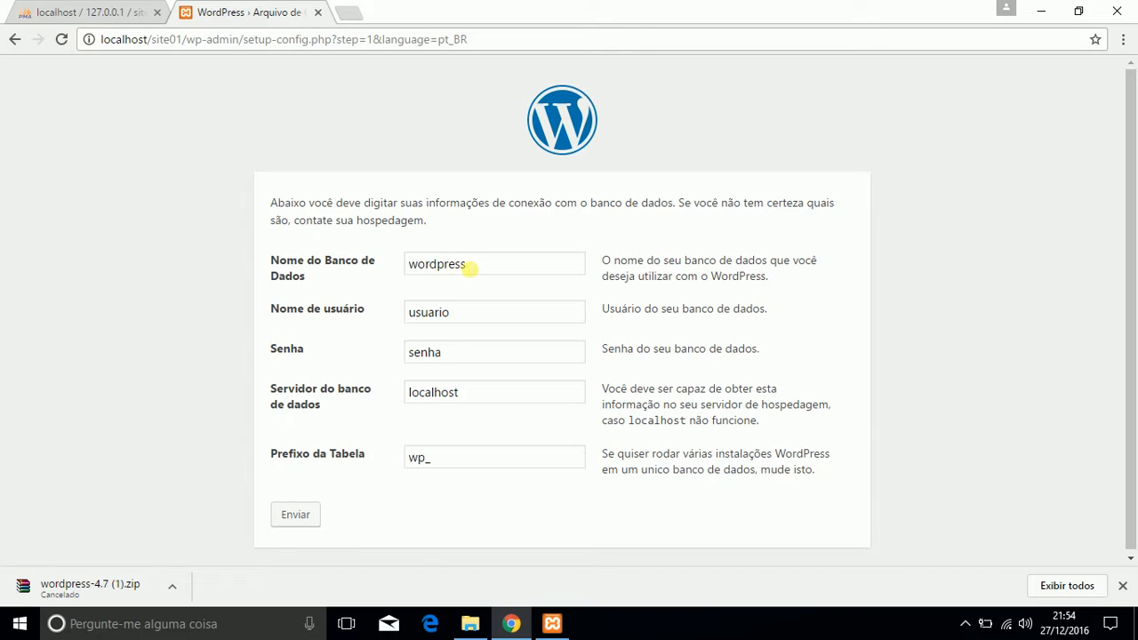
click(138, 15)
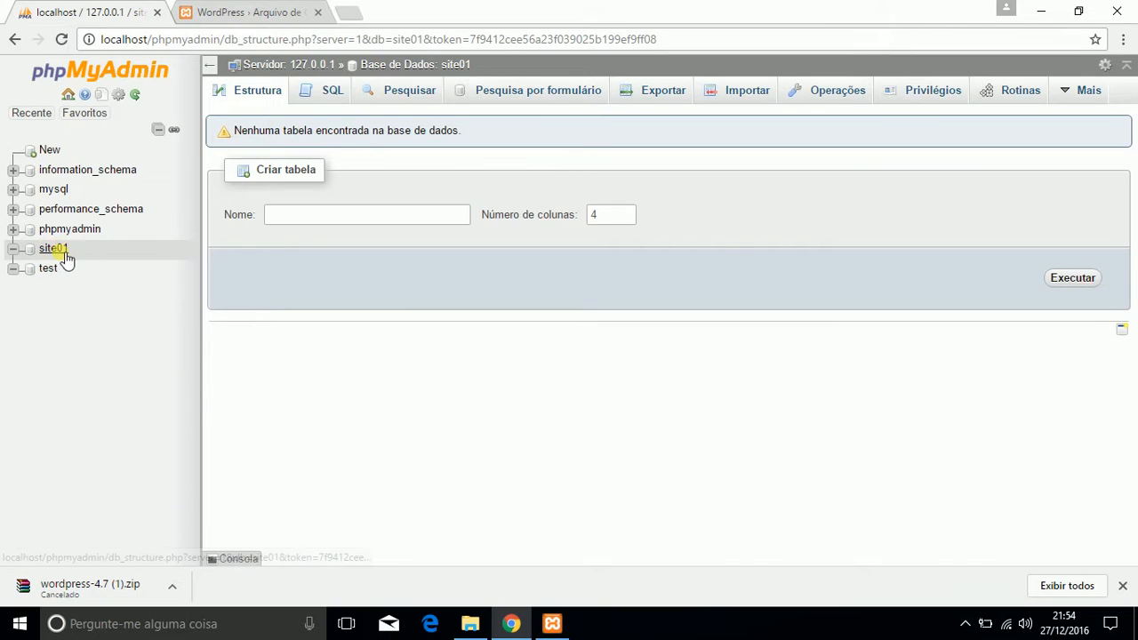
click(195, 11)
drag(478, 267, 216, 293)
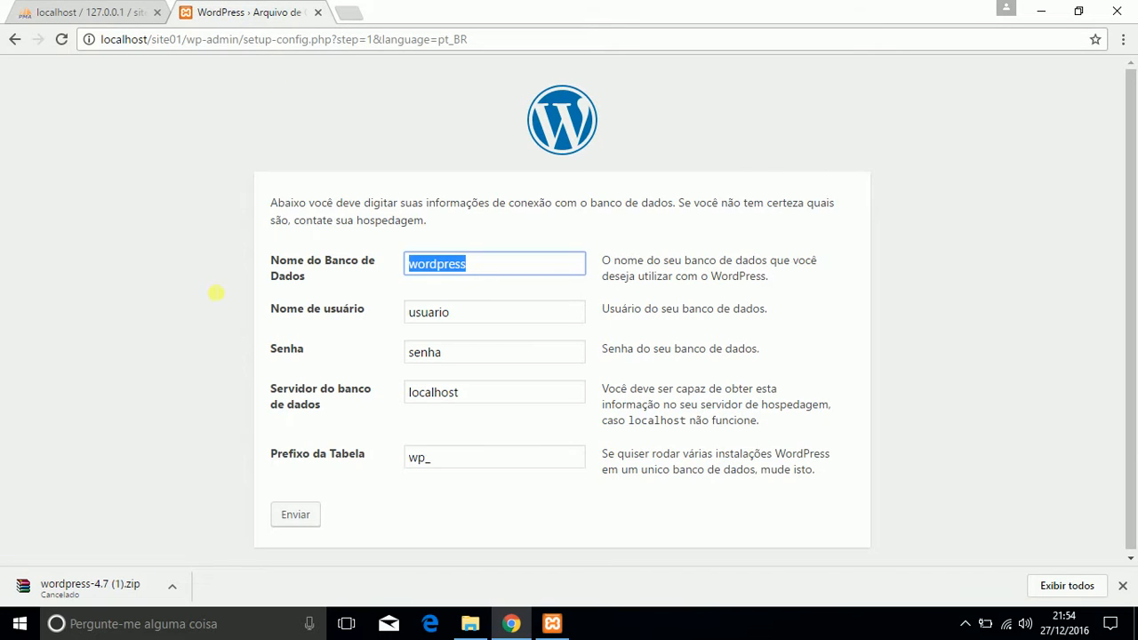
text(site01)
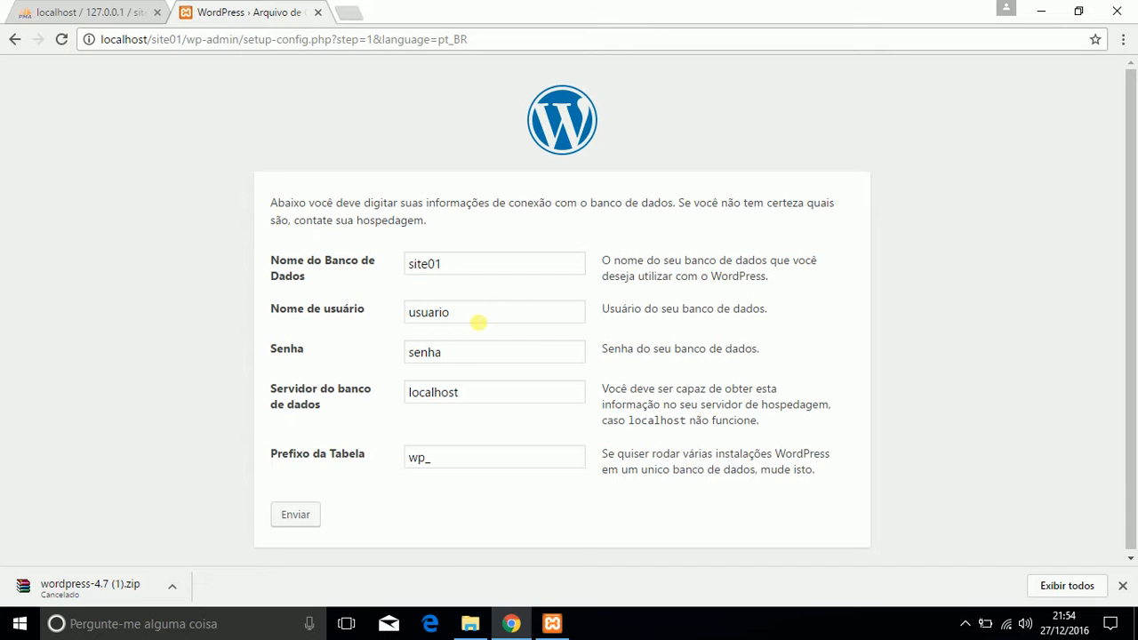
Step: Set the database username to root and leave the database password empty
drag(477, 316, 324, 320)
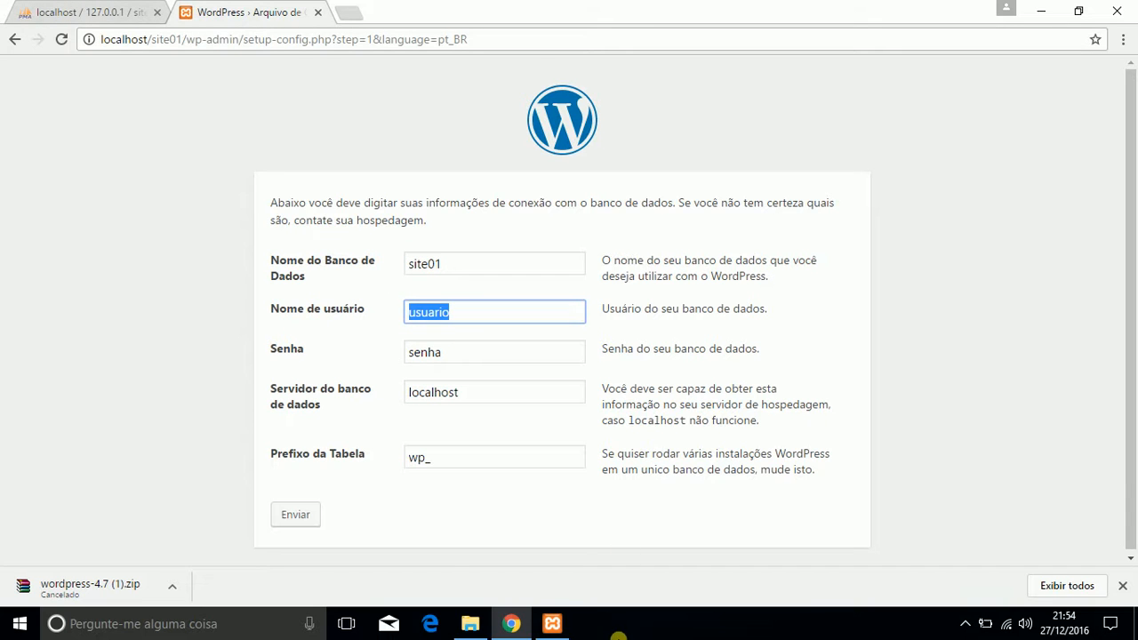
click(553, 624)
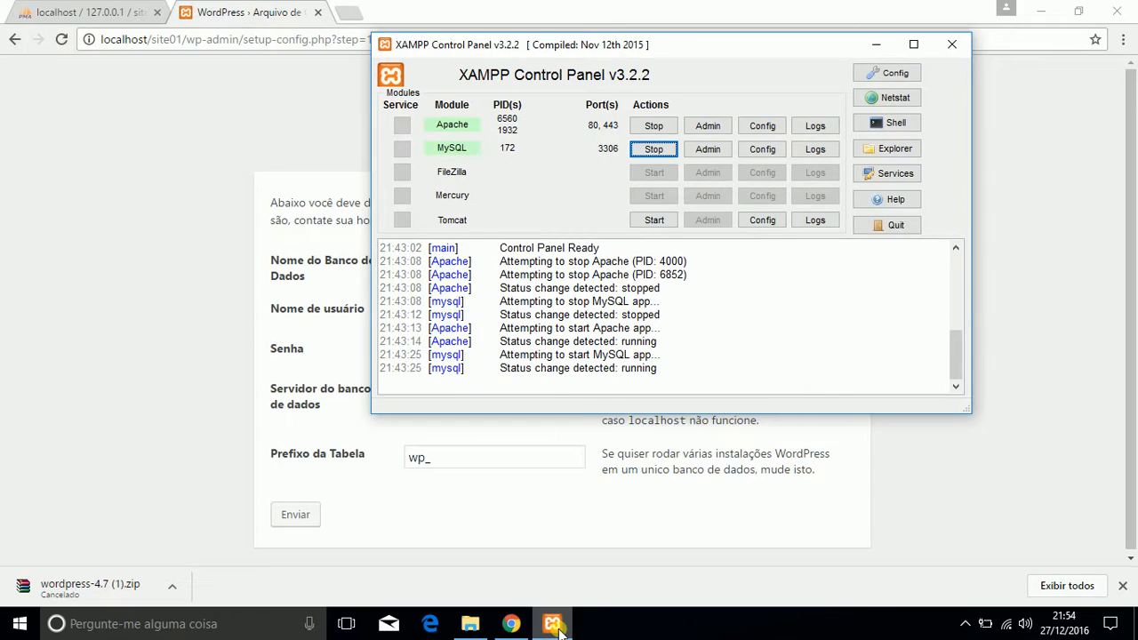
click(553, 625)
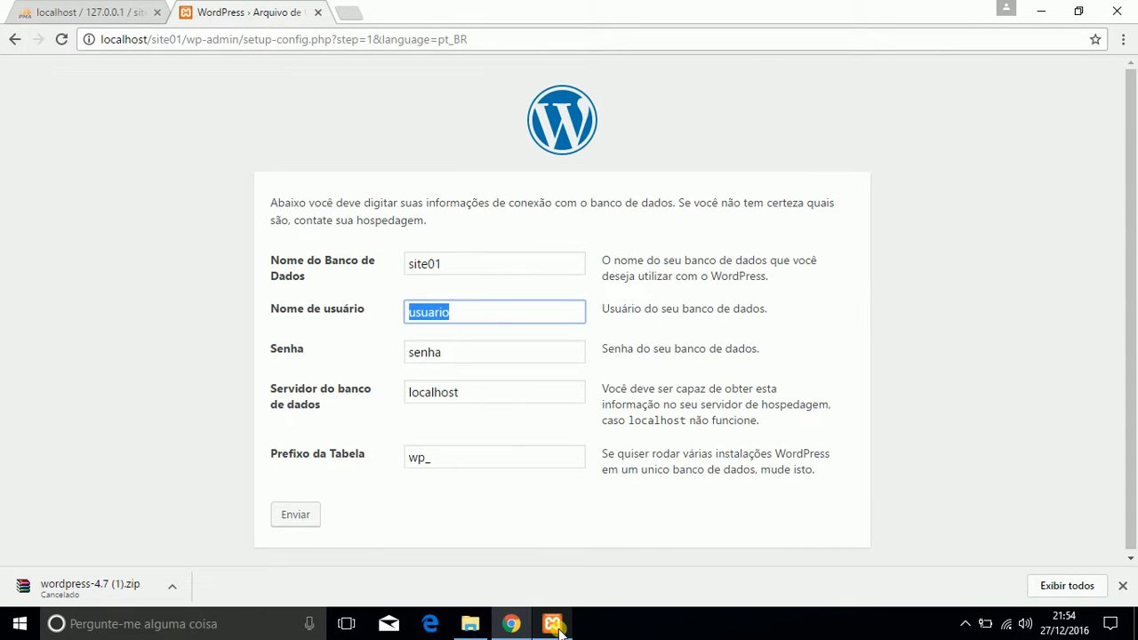
text(root)
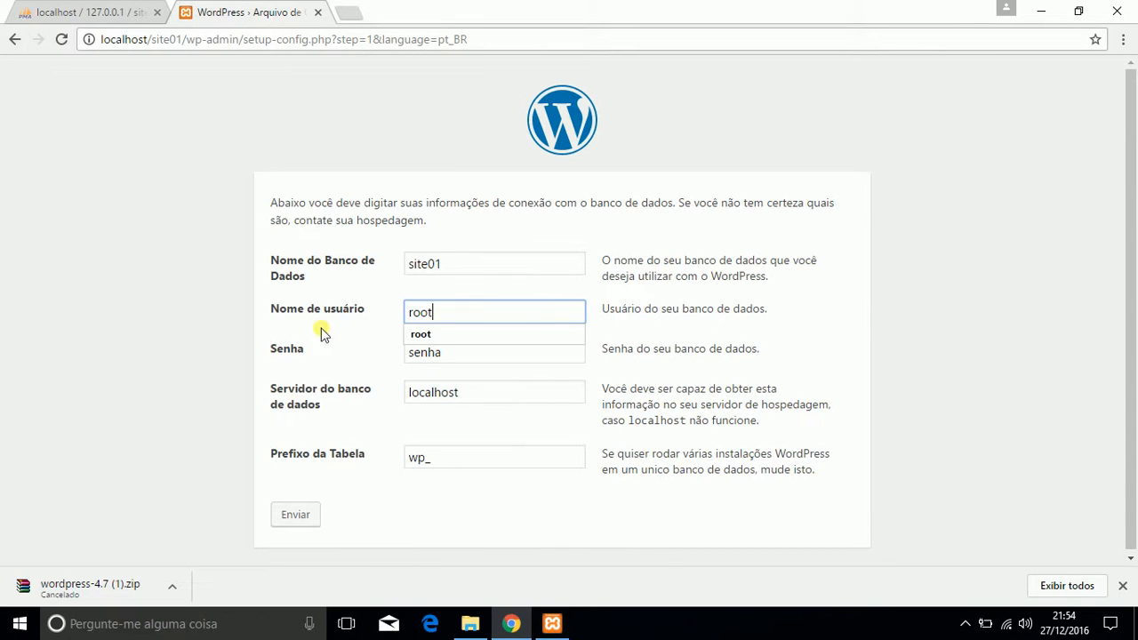
click(323, 334)
double_click(490, 358)
key(BackSpace)
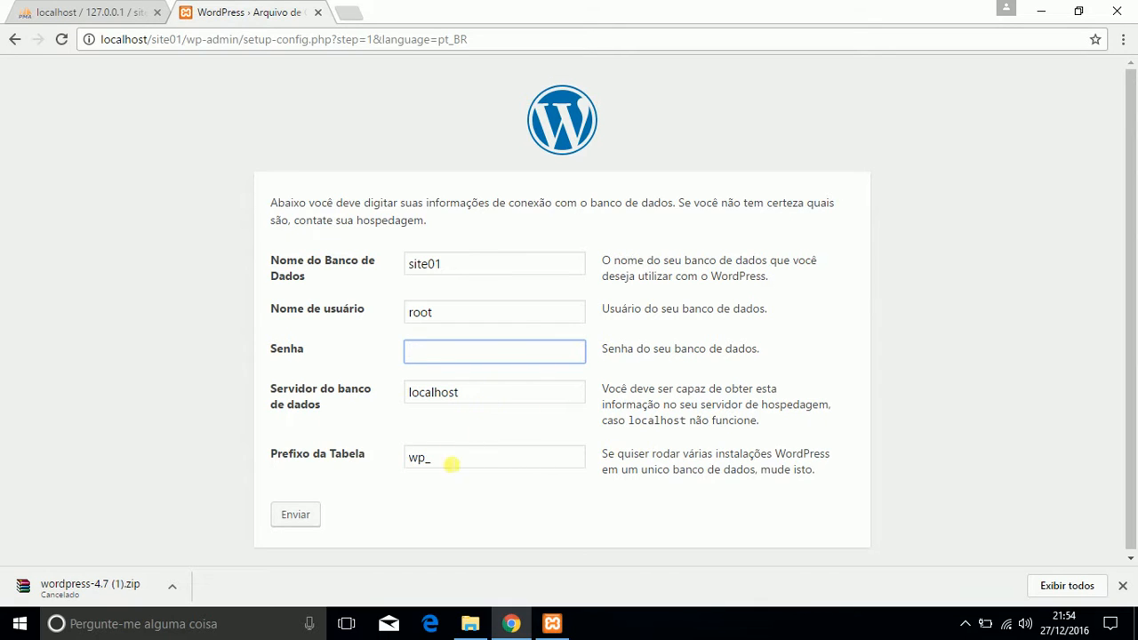
Step: Submit the database connection details with the table prefix wp_ and start the WordPress installation
click(425, 458)
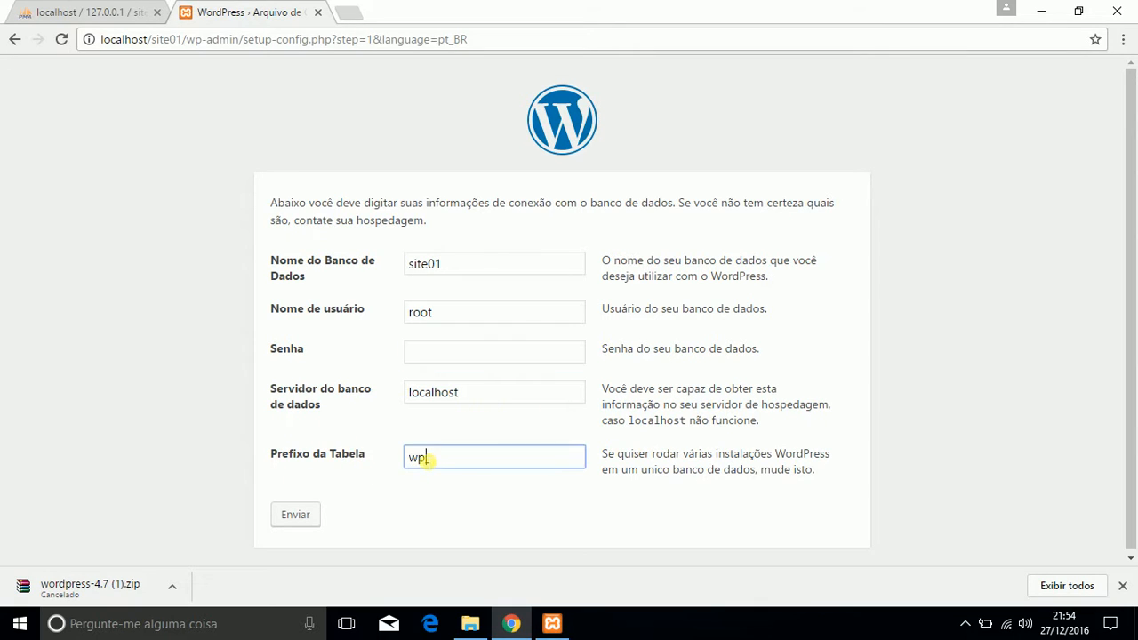
drag(425, 457, 356, 458)
click(300, 516)
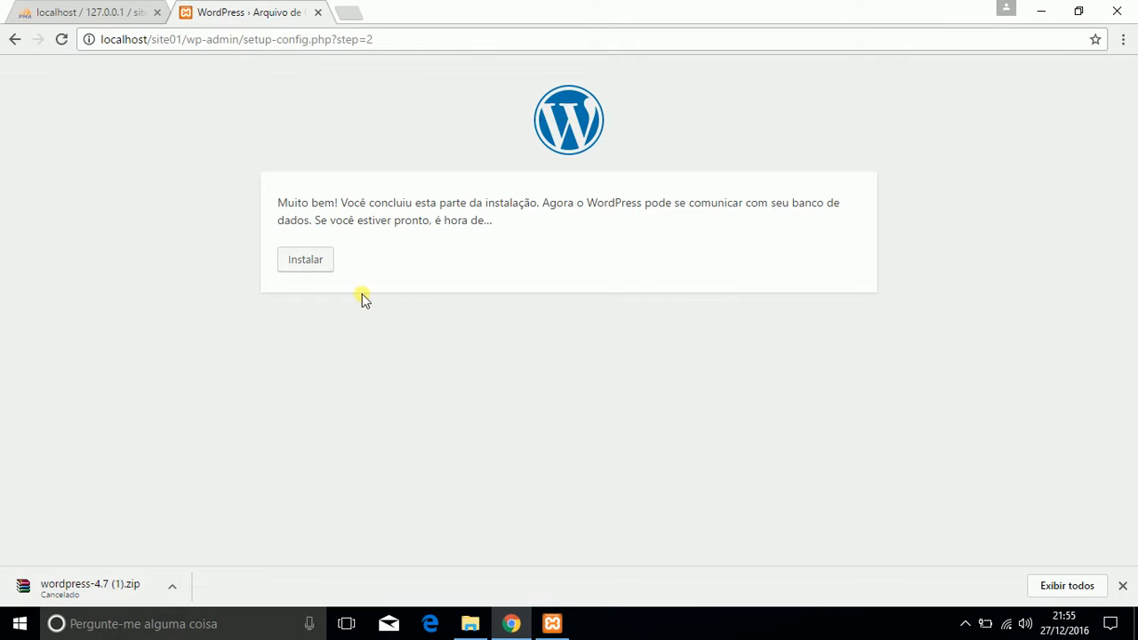
click(311, 265)
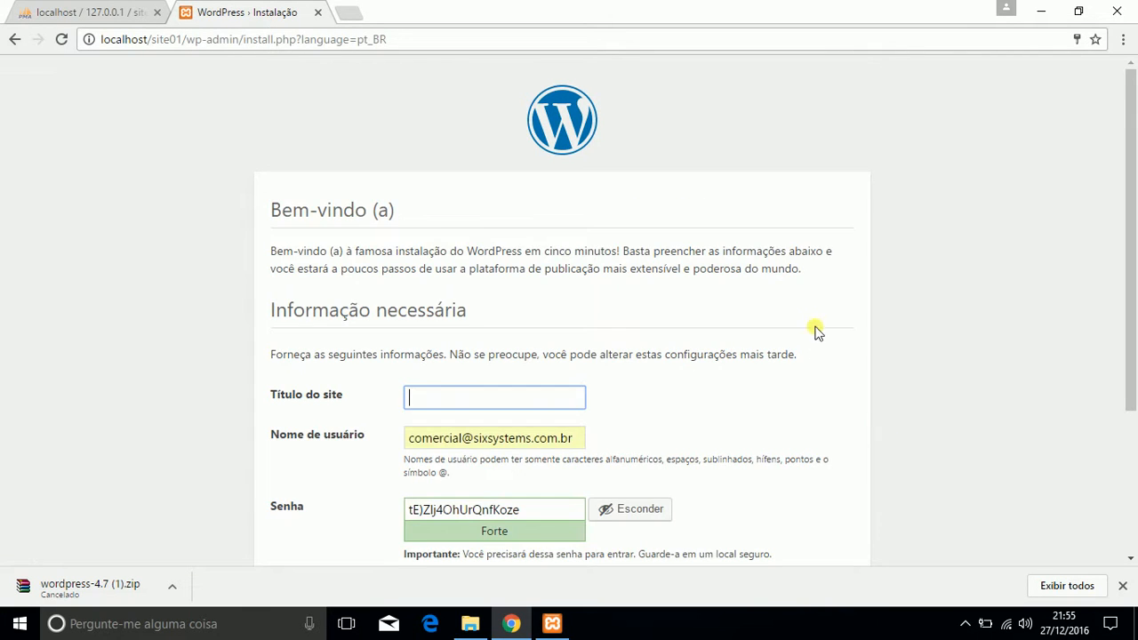
Step: Set the site title to Site01 and replace the prefilled username with the administrator's username
scroll(818, 332, down, 2)
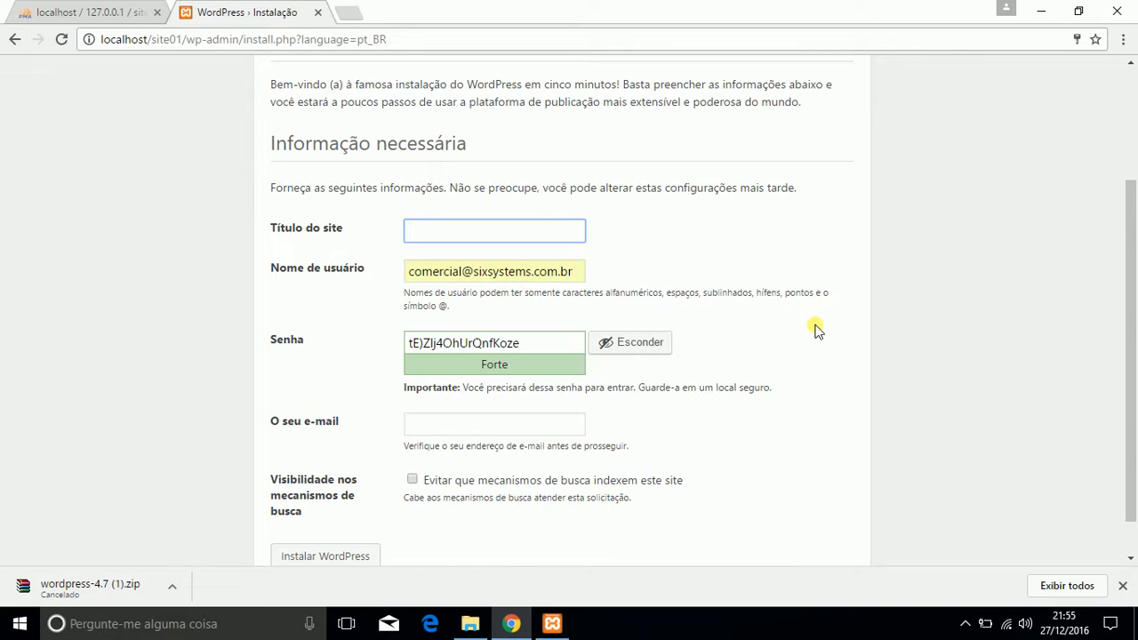
text(Site01)
drag(410, 272, 587, 277)
key(BackSpace)
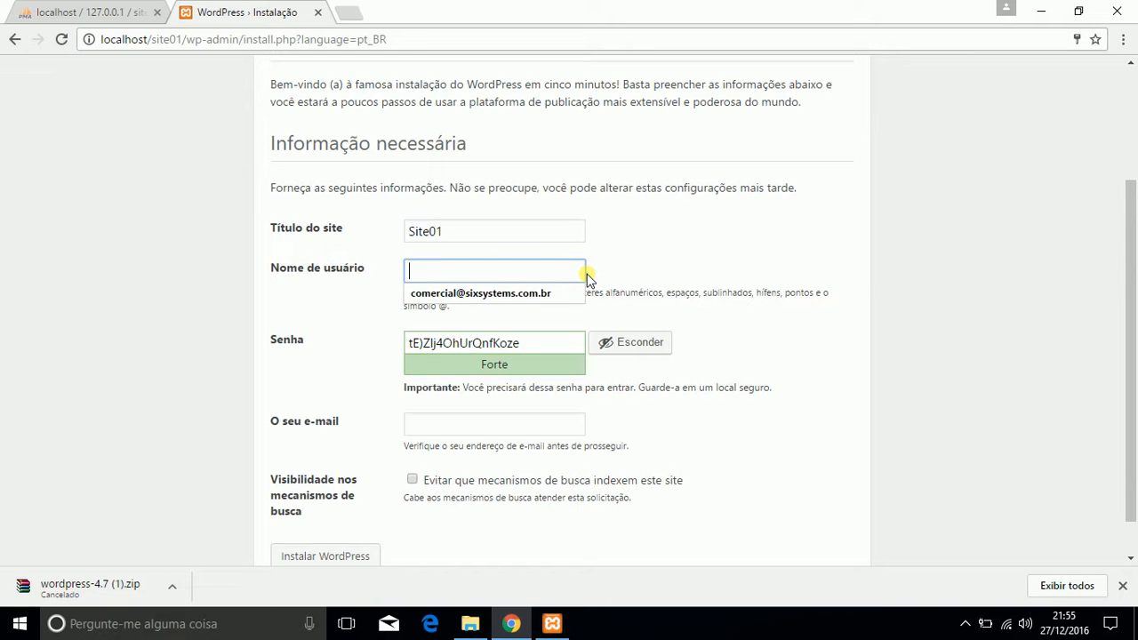
text(jr_r)
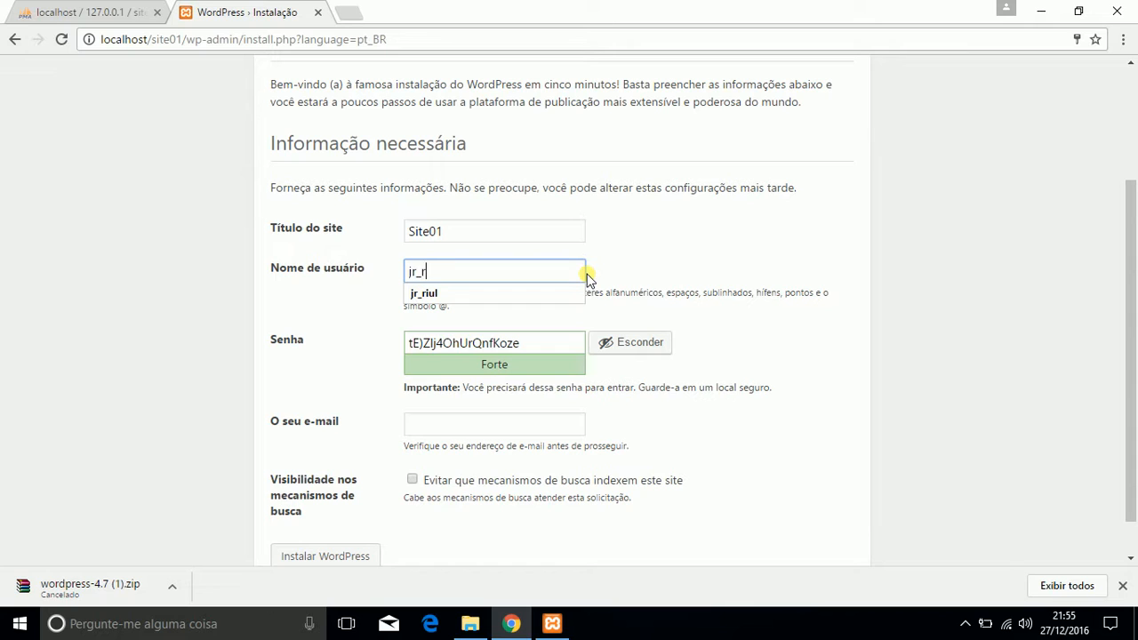
text(iul)
Step: Replace the generated password with the chosen administrator password and confirm the use of a weak password
key(Tab)
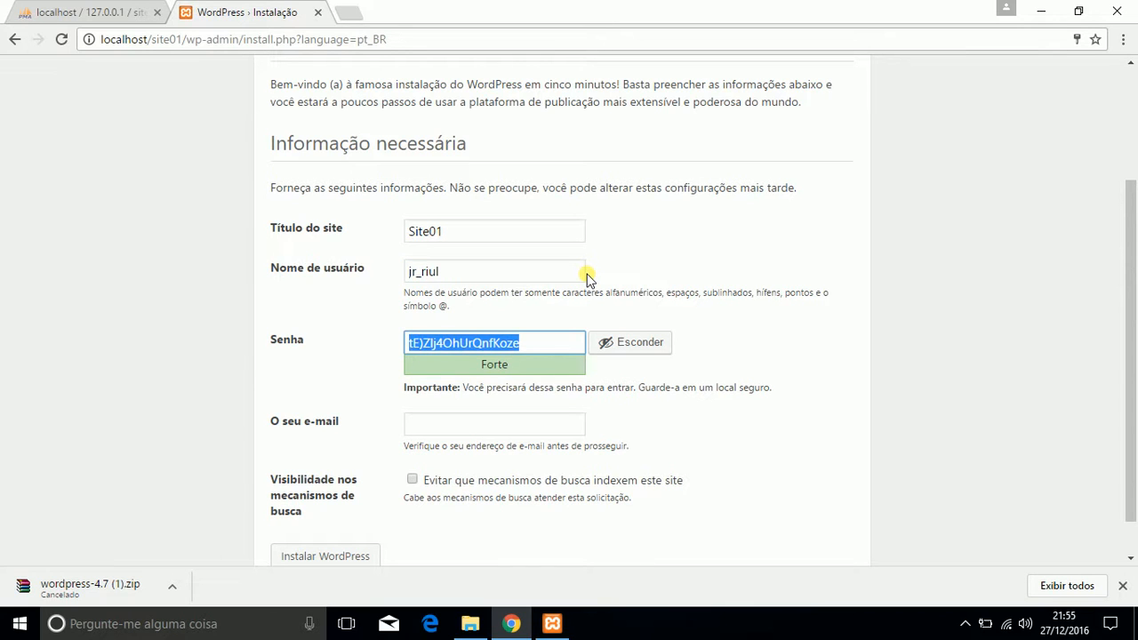
key(BackSpace)
text(admin1234)
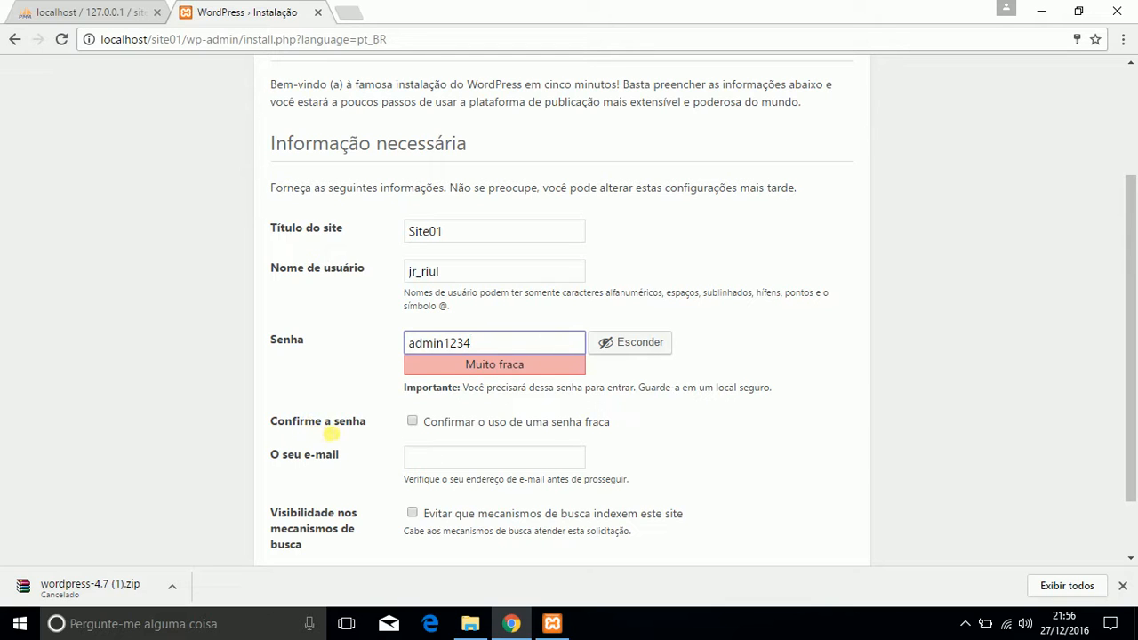
click(412, 421)
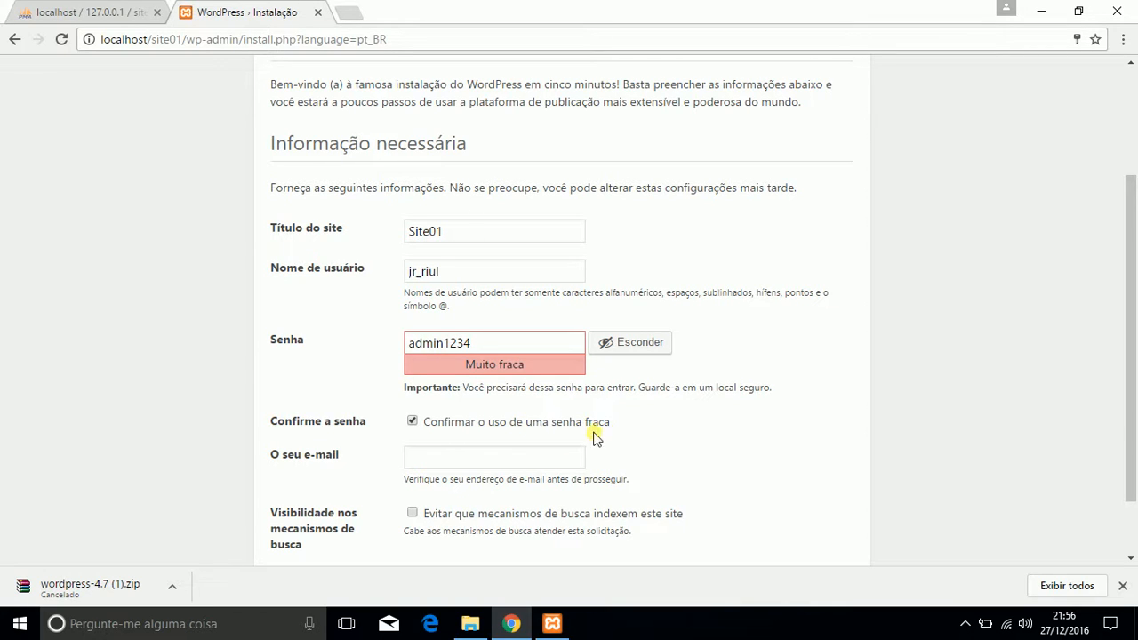
Step: Fill in the administrator's e-mail, leave search engine indexing allowed, and run the WordPress installation
click(435, 462)
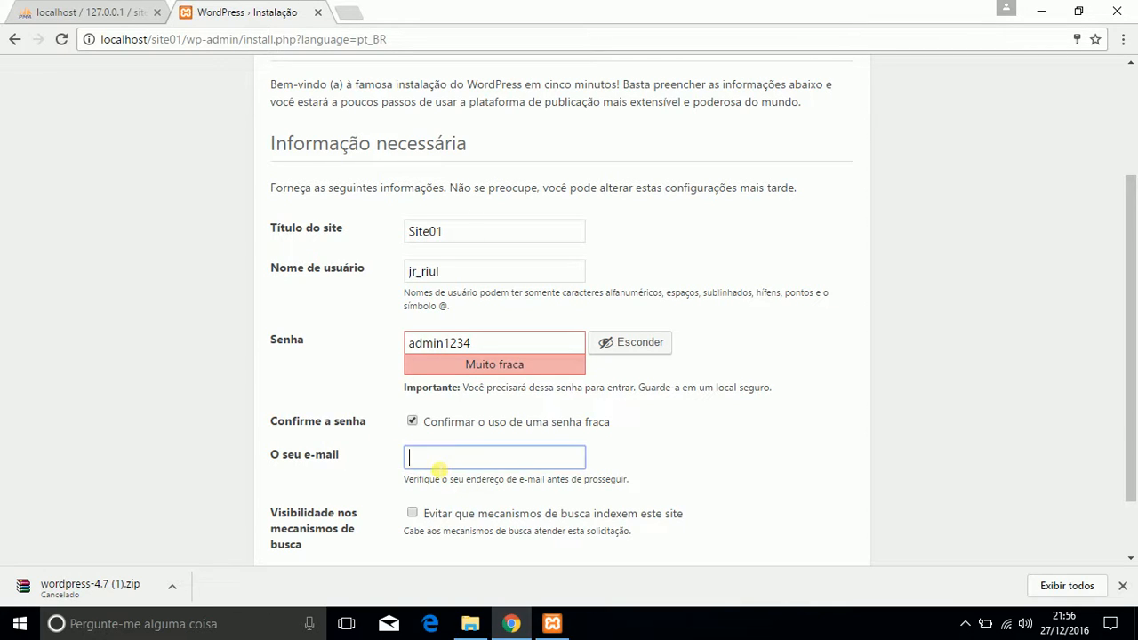
text(co)
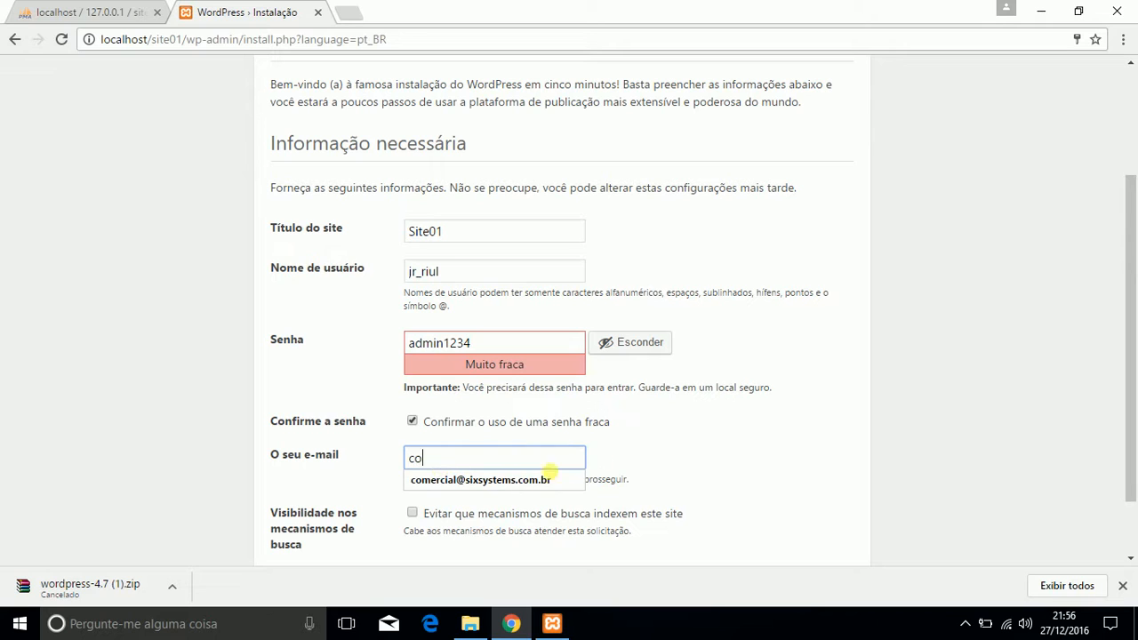
click(544, 472)
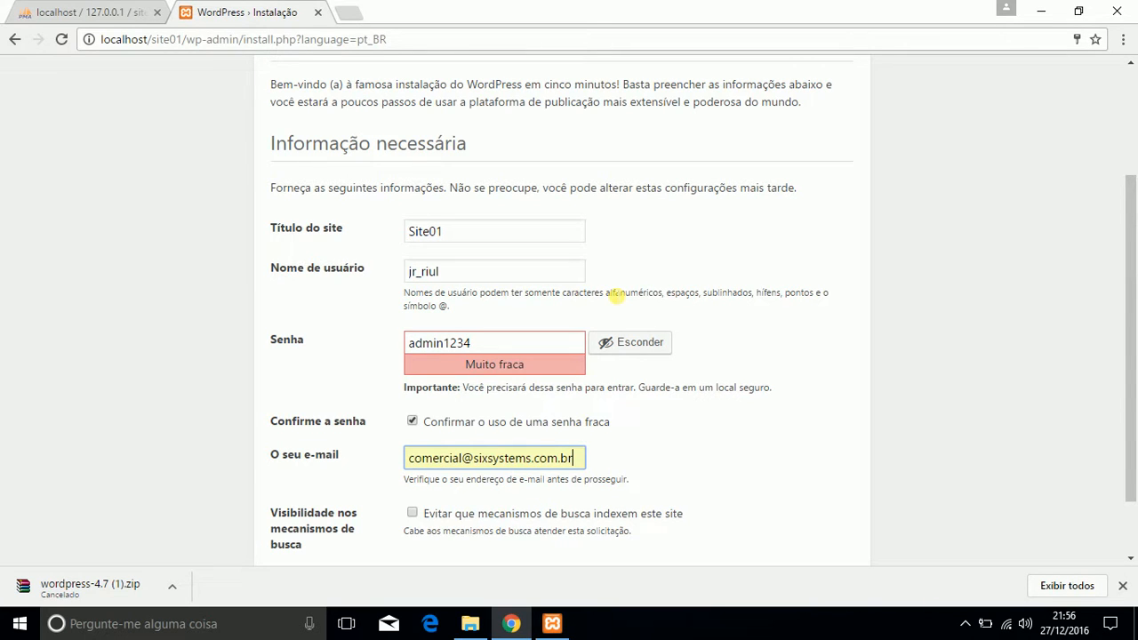
scroll(434, 440, down, 1)
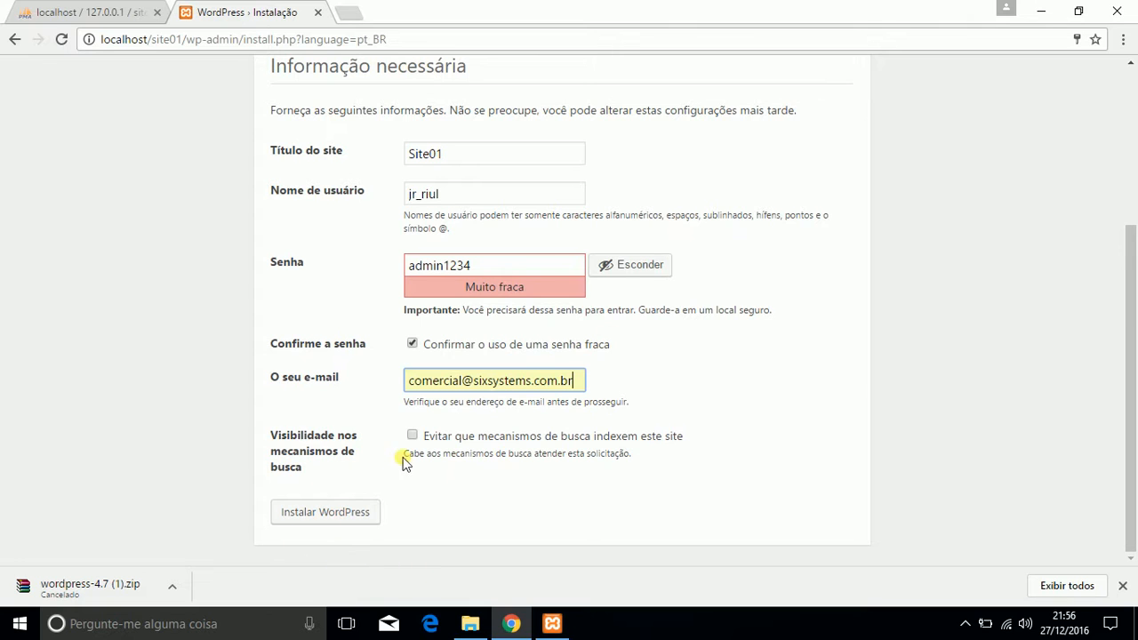
click(335, 514)
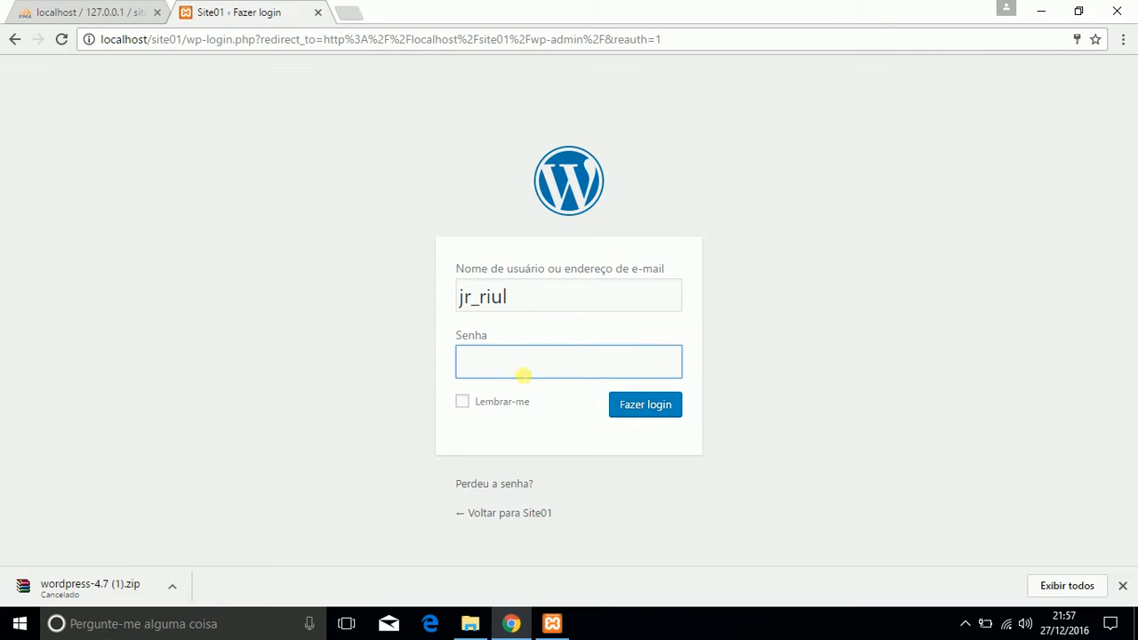
Step: Log in to the Site01 administration with the account password and decline to save the password in the browser
click(516, 364)
text(•••••••••)
click(616, 411)
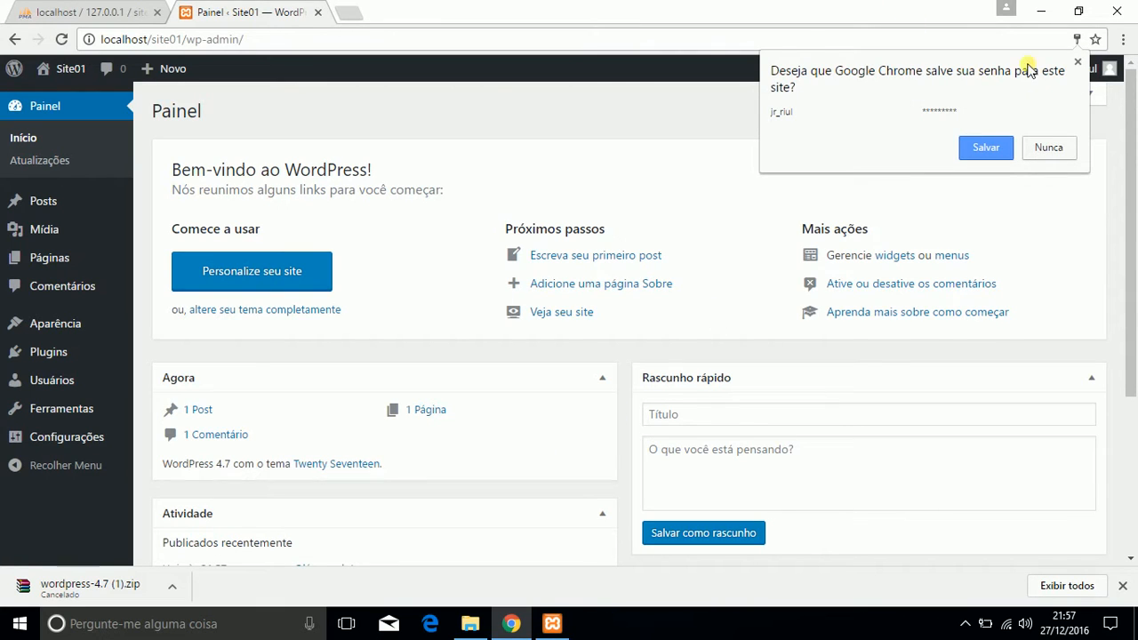
click(1045, 148)
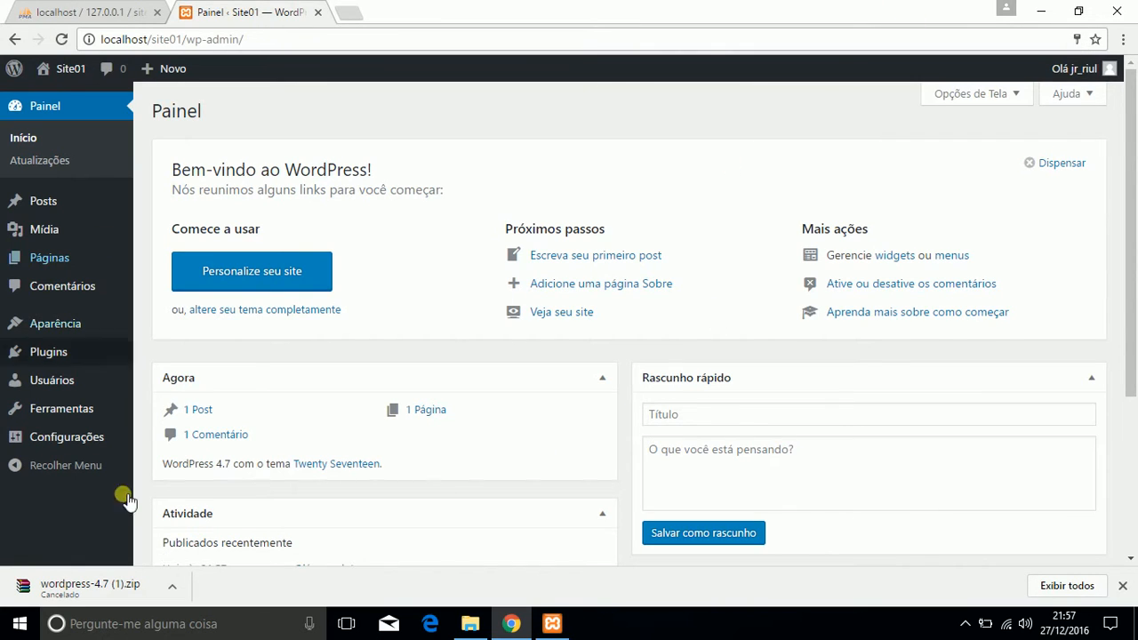
Step: Reload the Painel home page and look through its welcome, activity, quick draft and WordPress news sections
mouse_move(1136, 298)
mouse_down()
mouse_move(1135, 498)
mouse_move(1135, 284)
mouse_move(1136, 592)
mouse_move(1131, 284)
mouse_up()
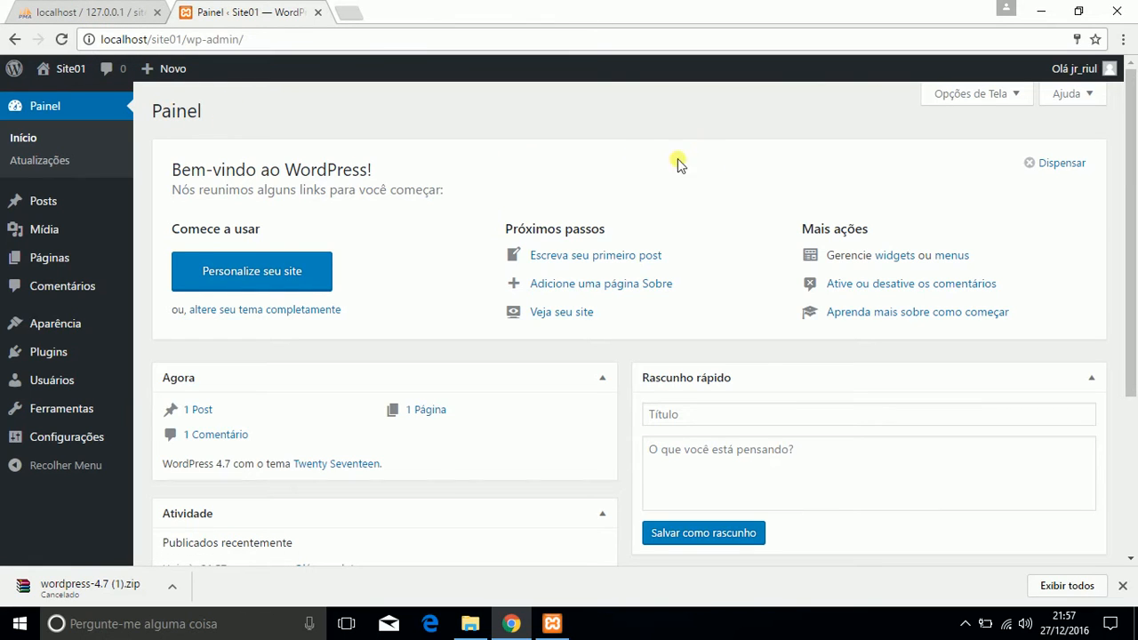
click(42, 107)
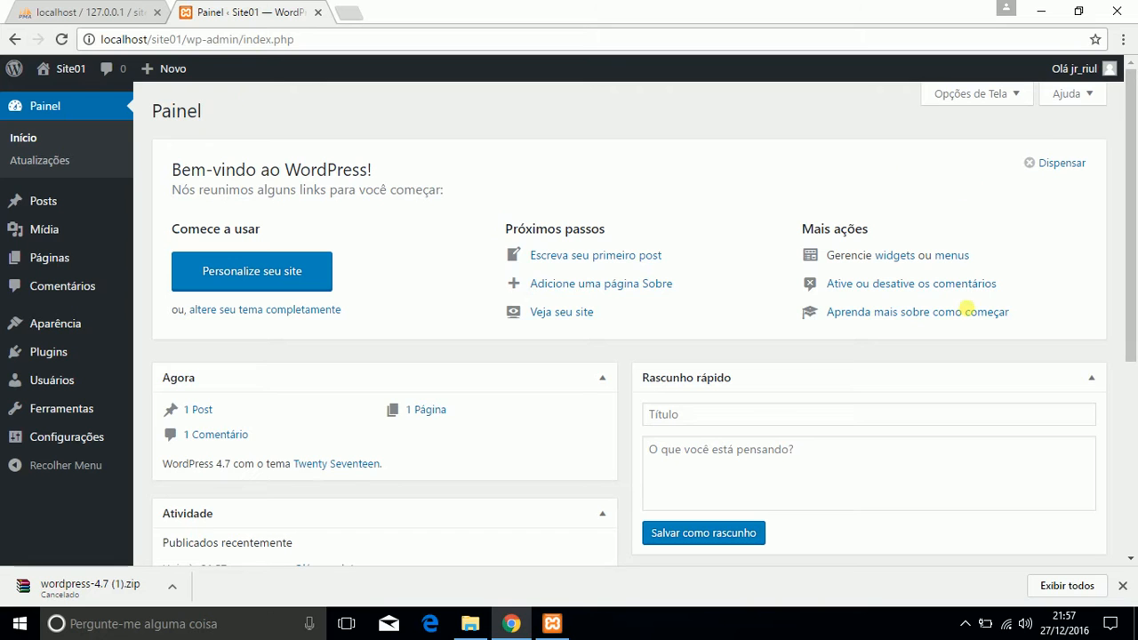
scroll(539, 516, down, 3)
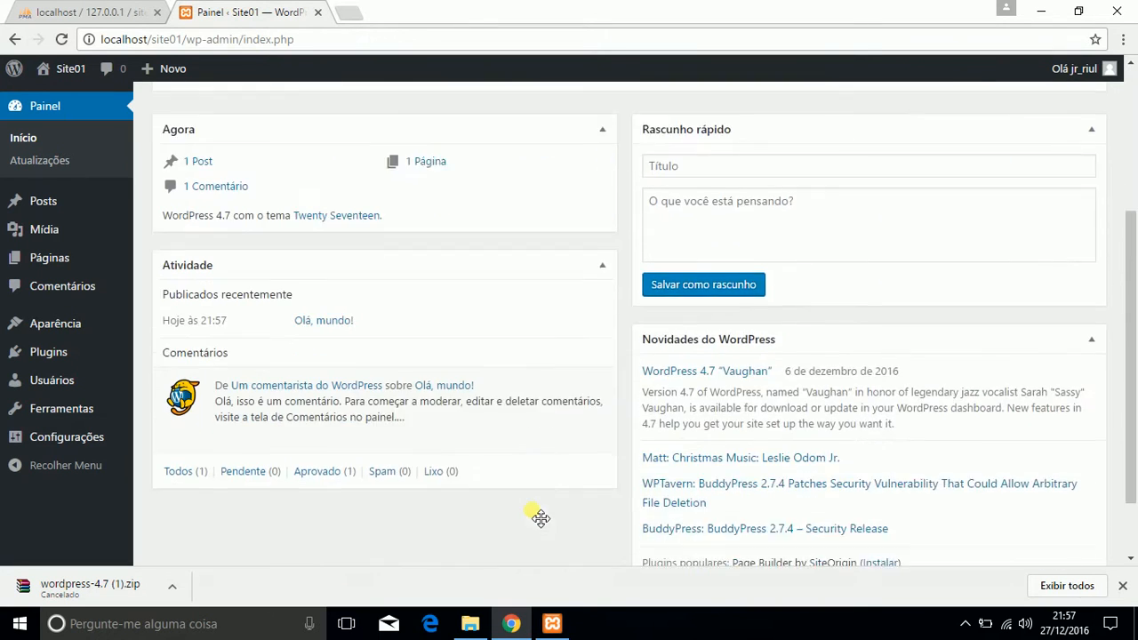
scroll(540, 518, down, 1)
scroll(538, 503, up, 4)
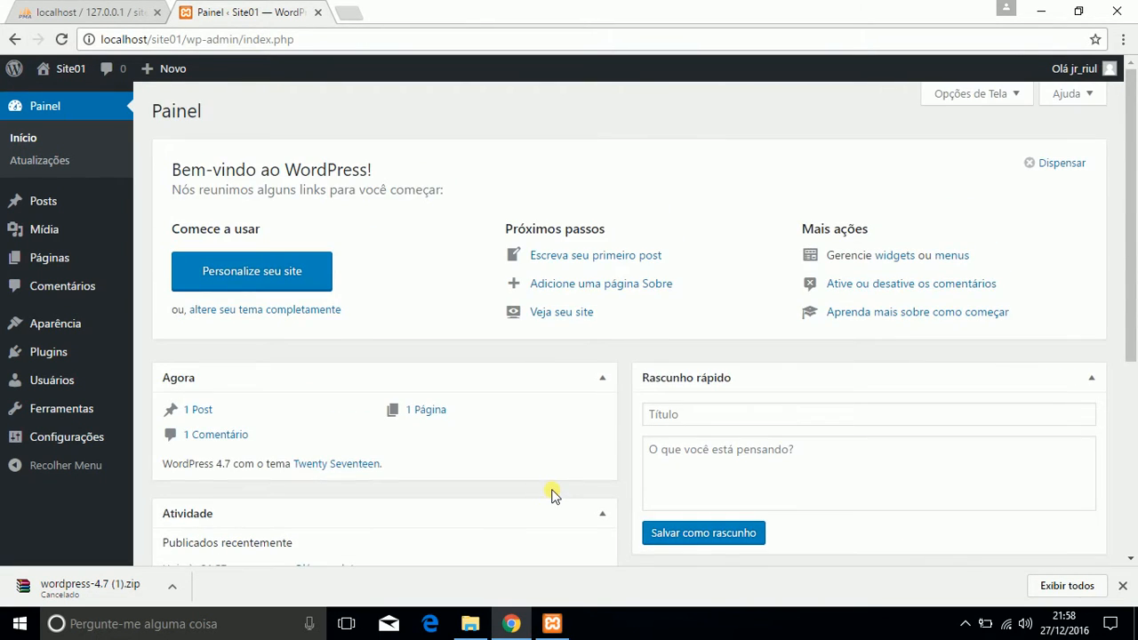
scroll(551, 495, down, 4)
scroll(552, 495, up, 4)
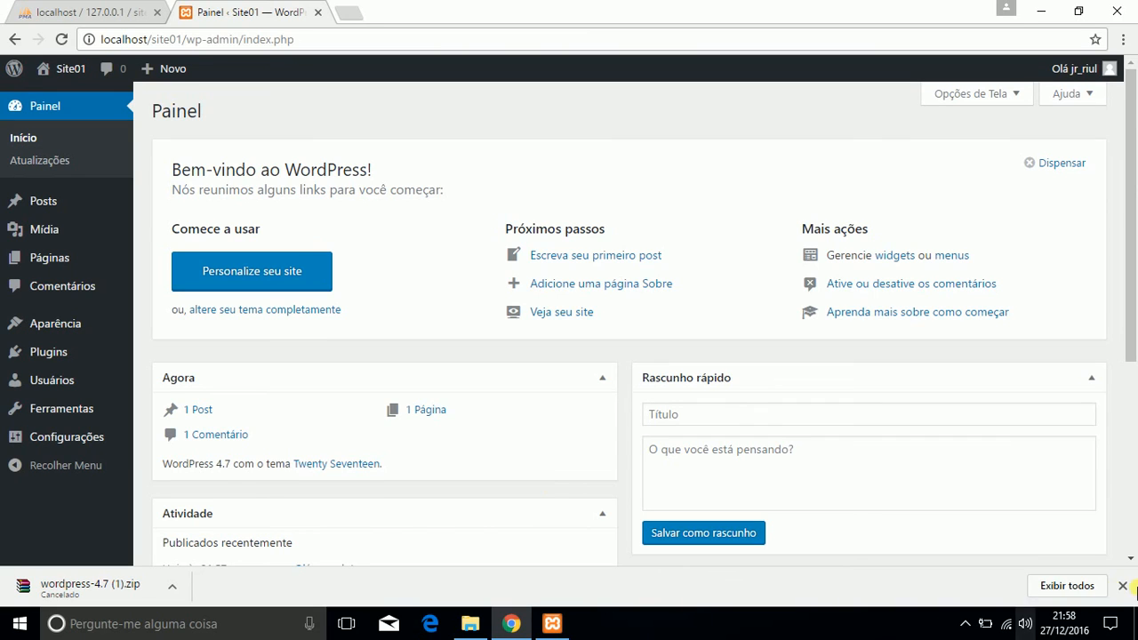
click(966, 623)
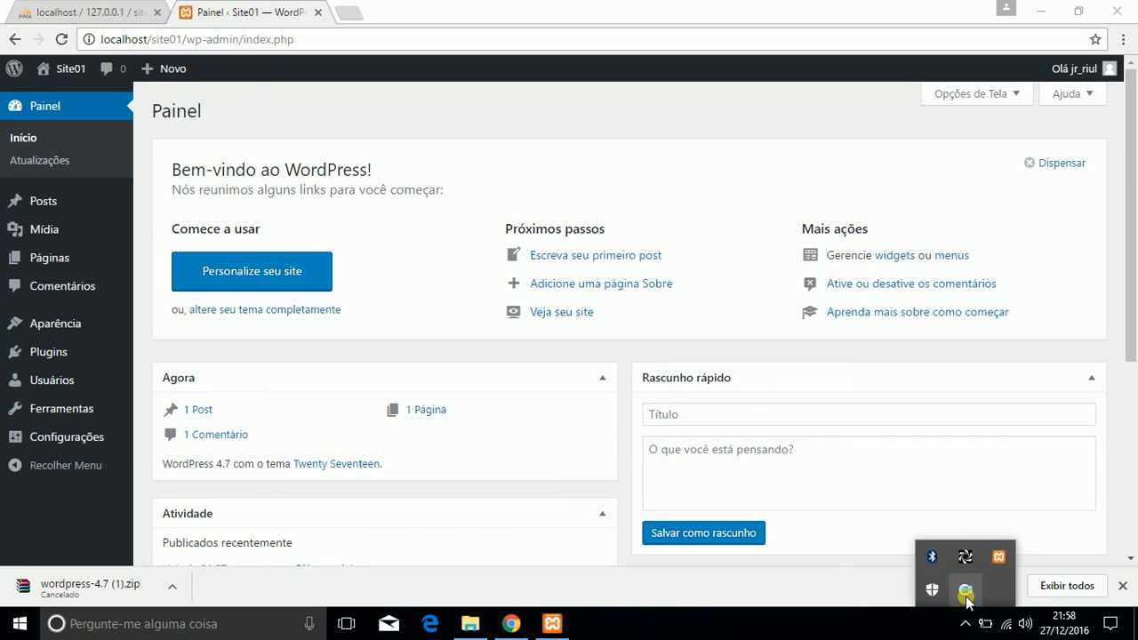
right_click(965, 593)
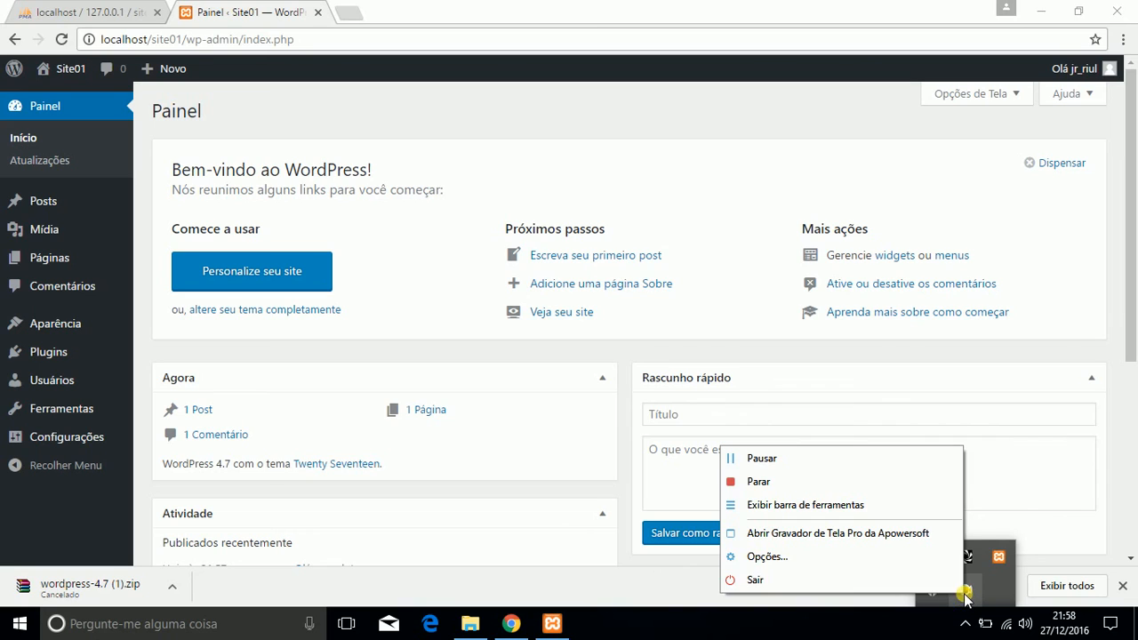